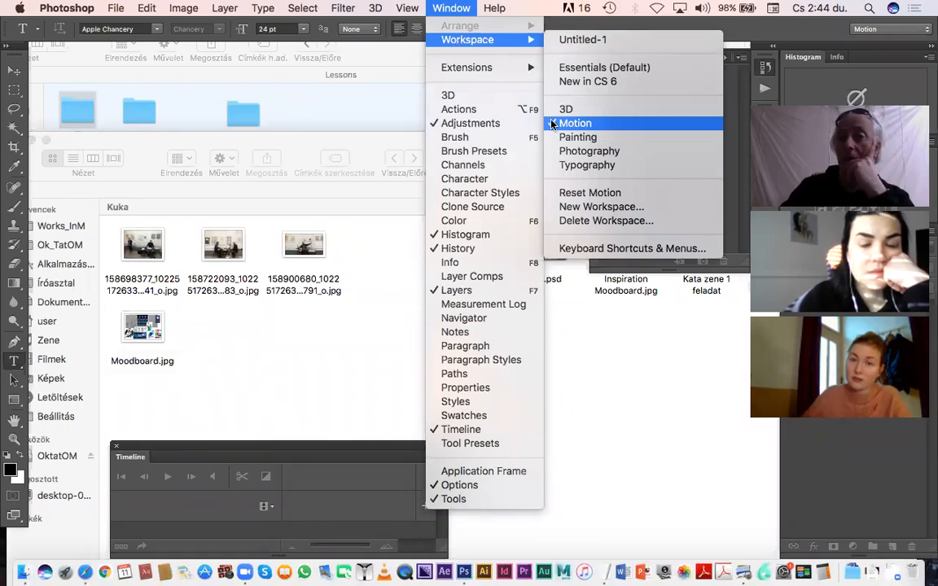
# Switch the workspace layout to the saved Untitled-1 workspace
pyautogui.click(553, 123)
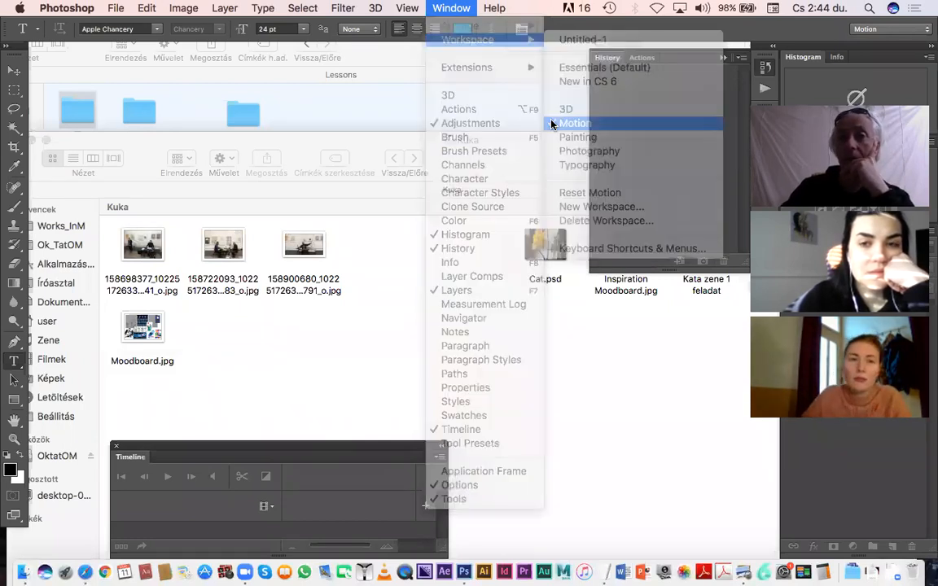
pyautogui.click(450, 9)
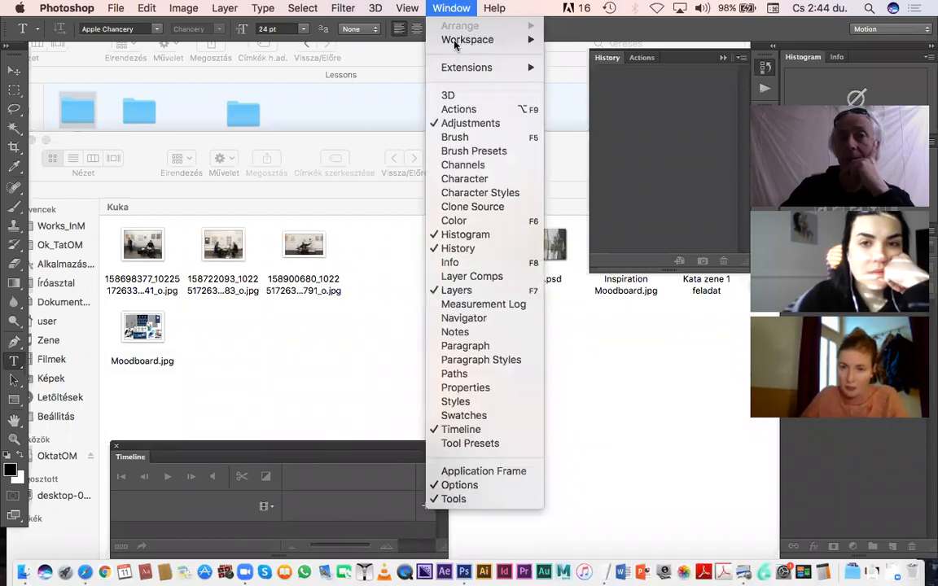
pyautogui.moveTo(468, 39)
pyautogui.click(567, 41)
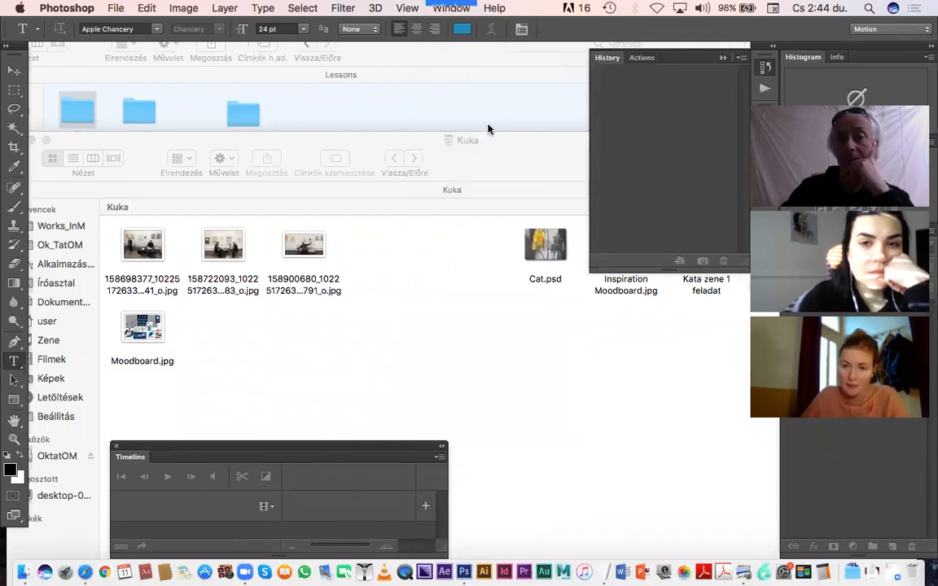
# Switch to the Motion workspace and move the floating Timeline panel slightly up and to the left
pyautogui.click(455, 9)
pyautogui.moveTo(462, 41)
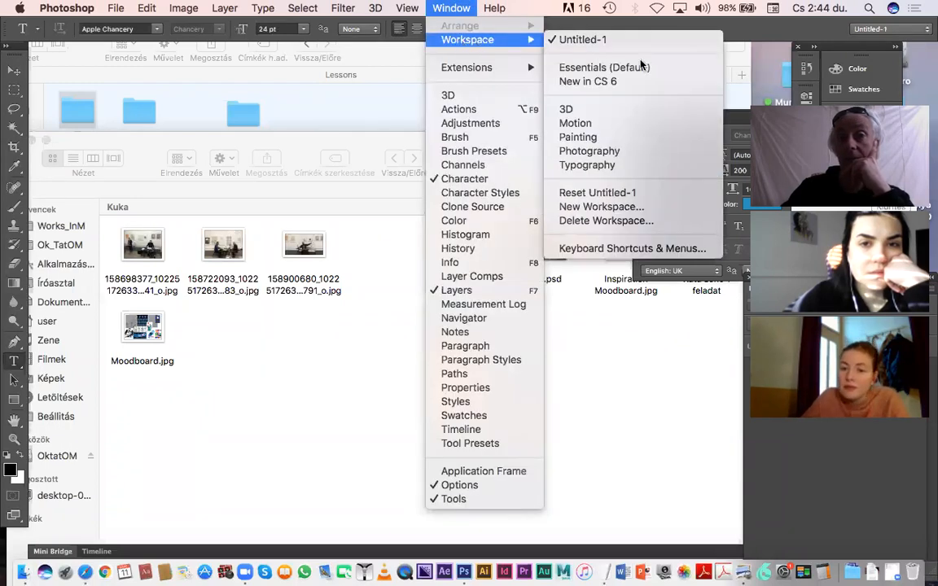
pyautogui.click(592, 124)
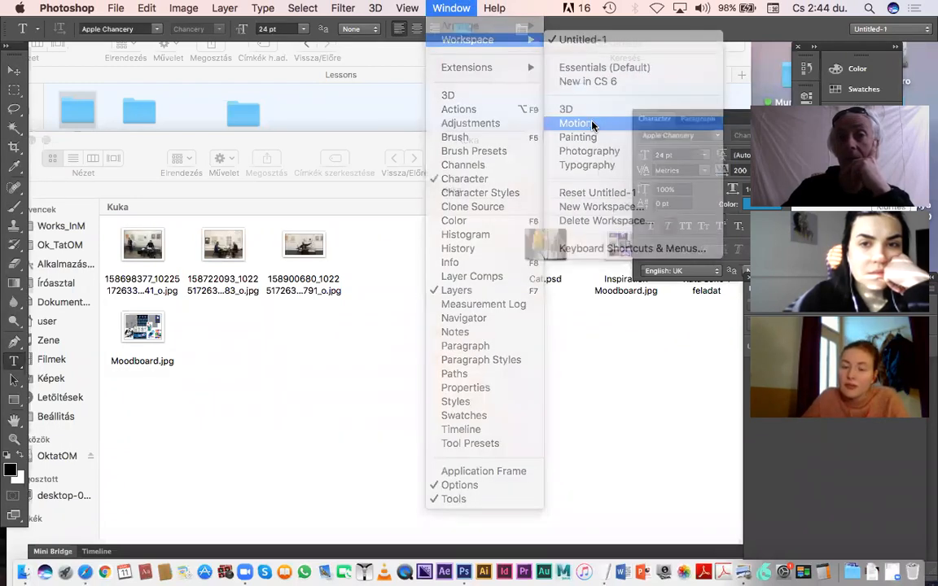
pyautogui.moveTo(259, 452); pyautogui.dragTo(218, 442)
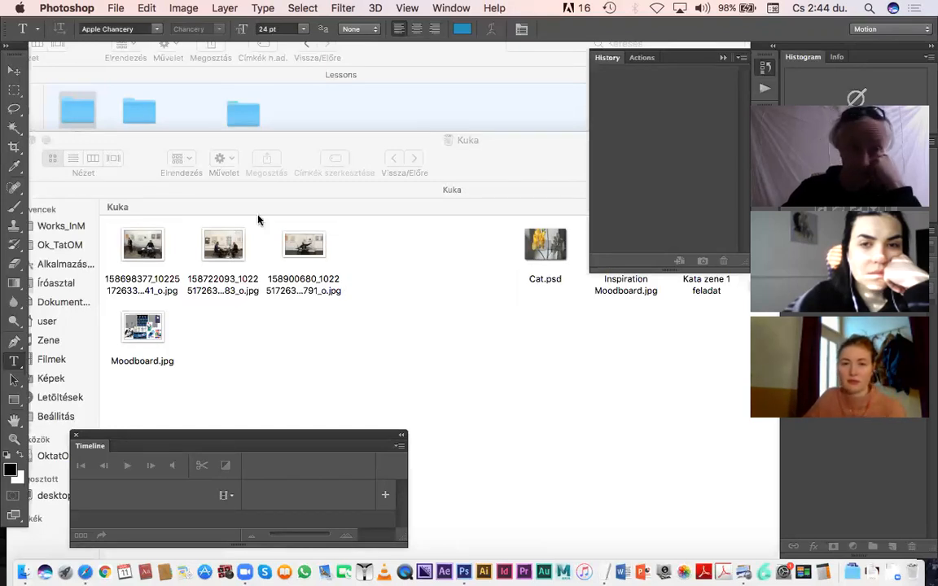
pyautogui.click(118, 7)
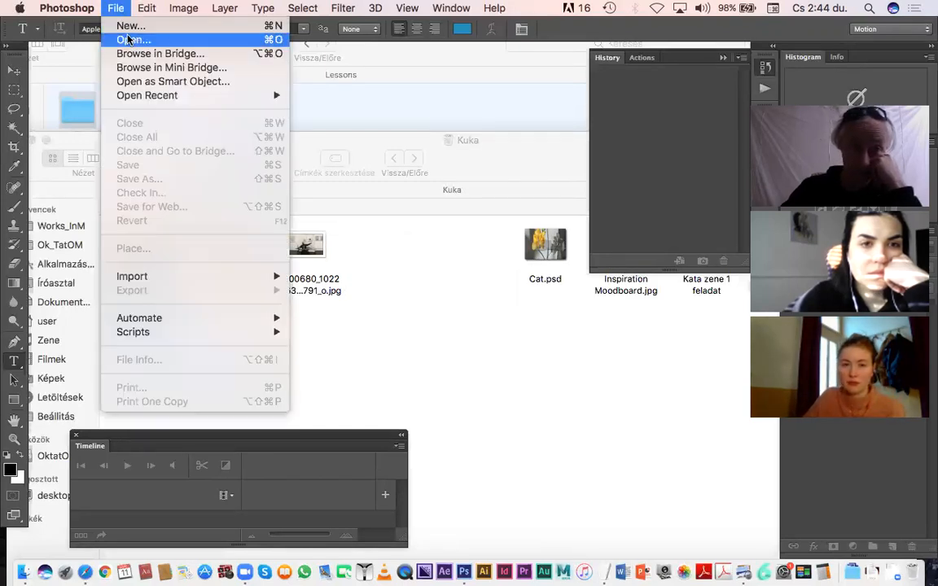
pyautogui.click(125, 39)
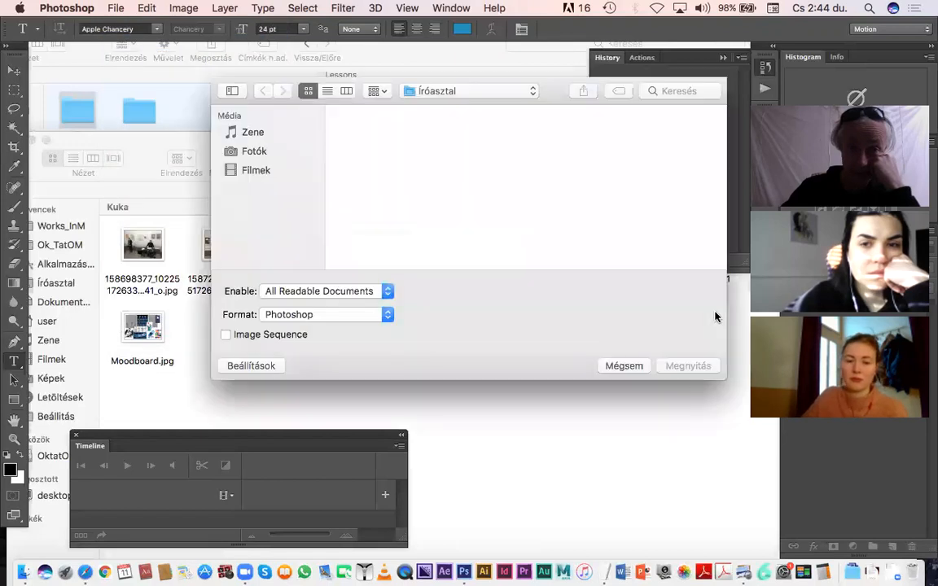
pyautogui.click(641, 367)
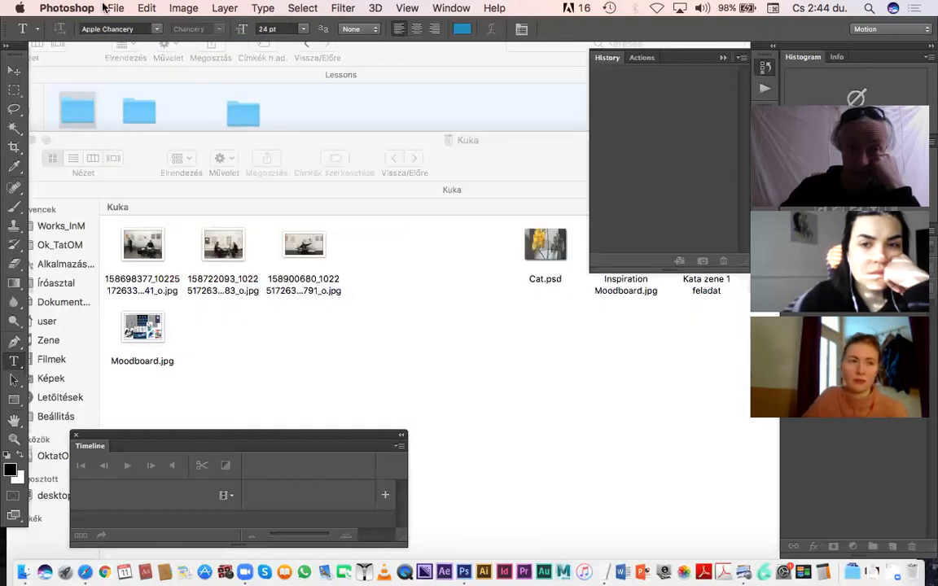
# Start a new document with a width of 1280 pixels, a height of 720 pixels and a resolution of 300 pixels/inch
pyautogui.click(114, 7)
pyautogui.click(120, 27)
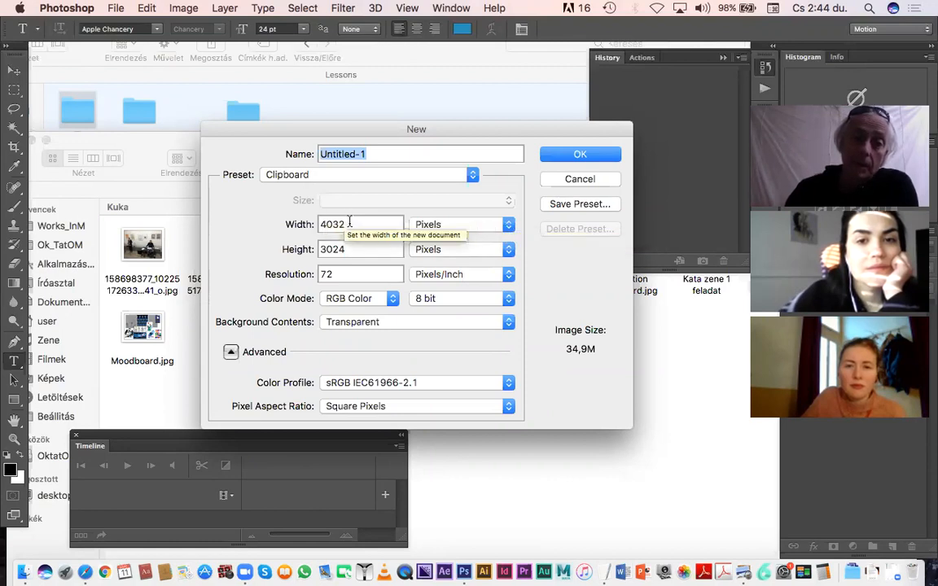
pyautogui.click(299, 227)
pyautogui.write('1')
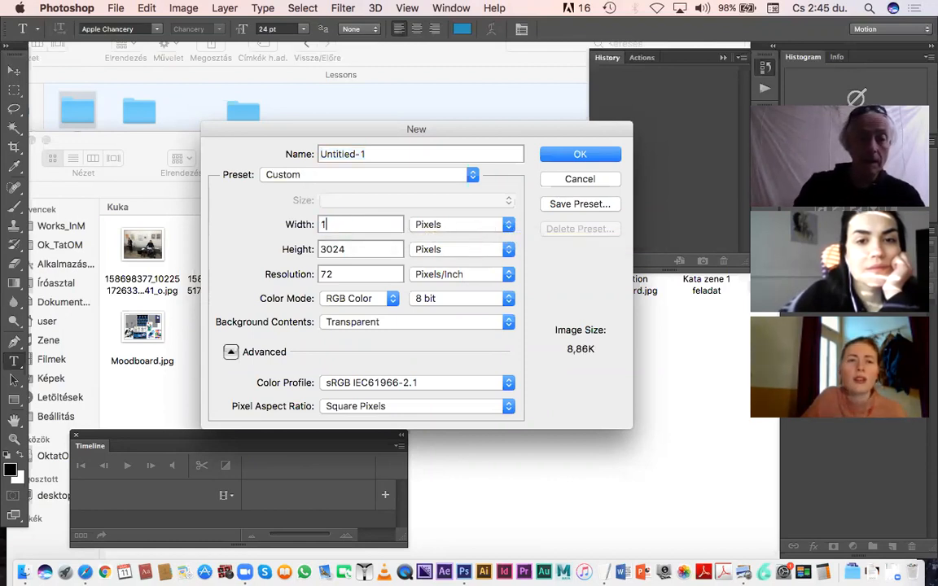
pyautogui.write('280')
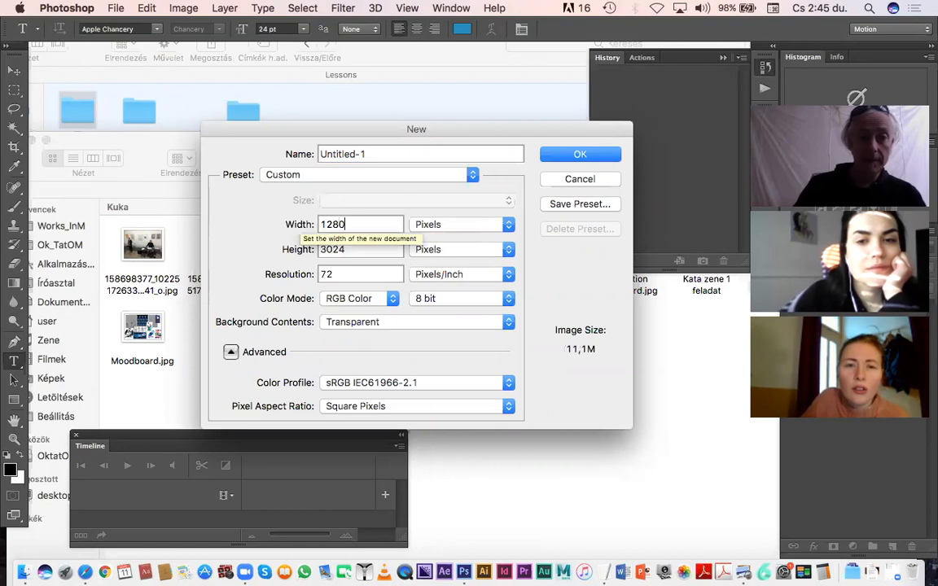
pyautogui.press('Tab')
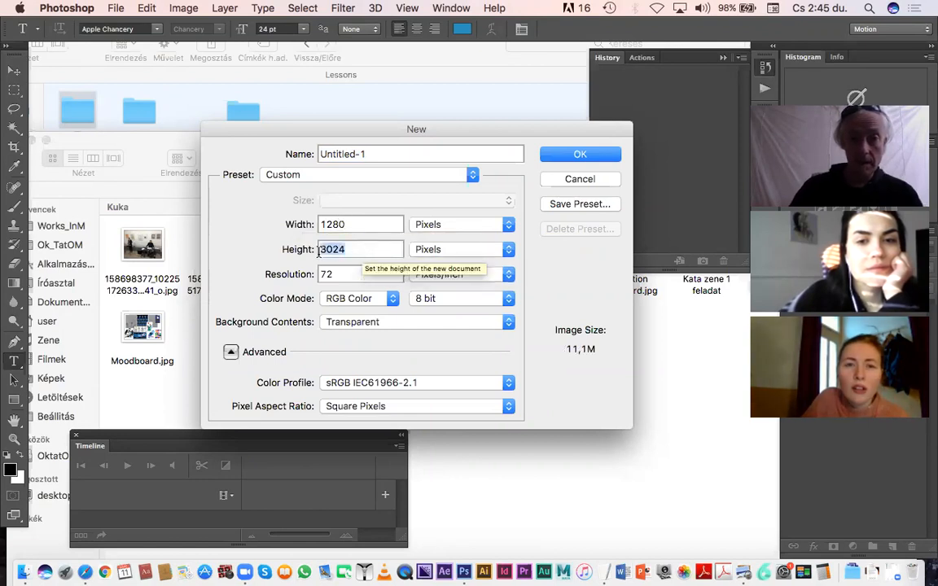
pyautogui.write('720')
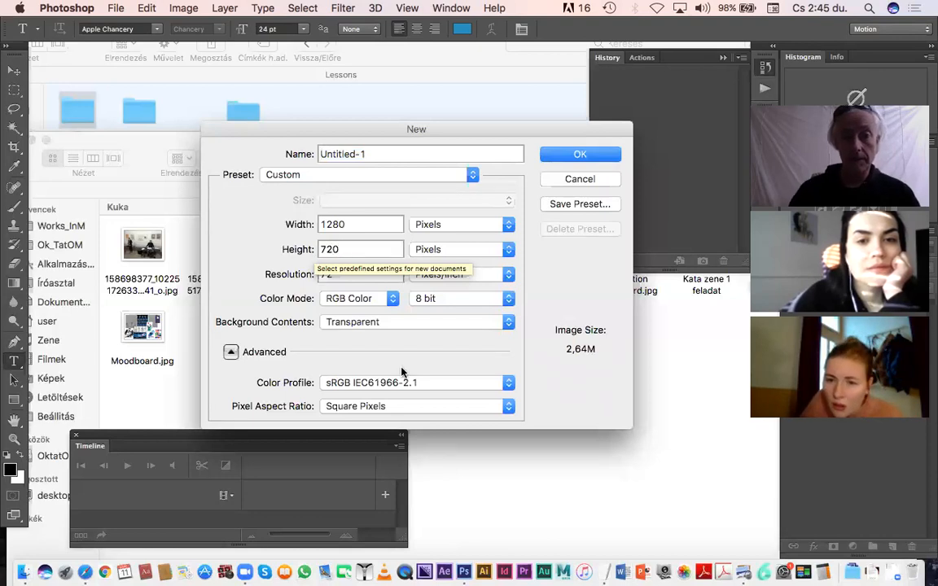
pyautogui.press('Tab')
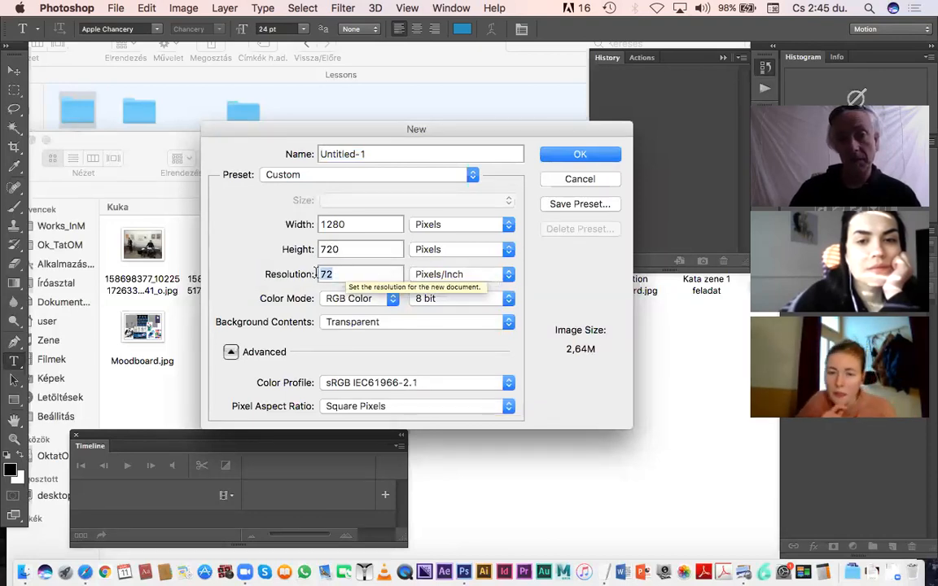
pyautogui.write('300')
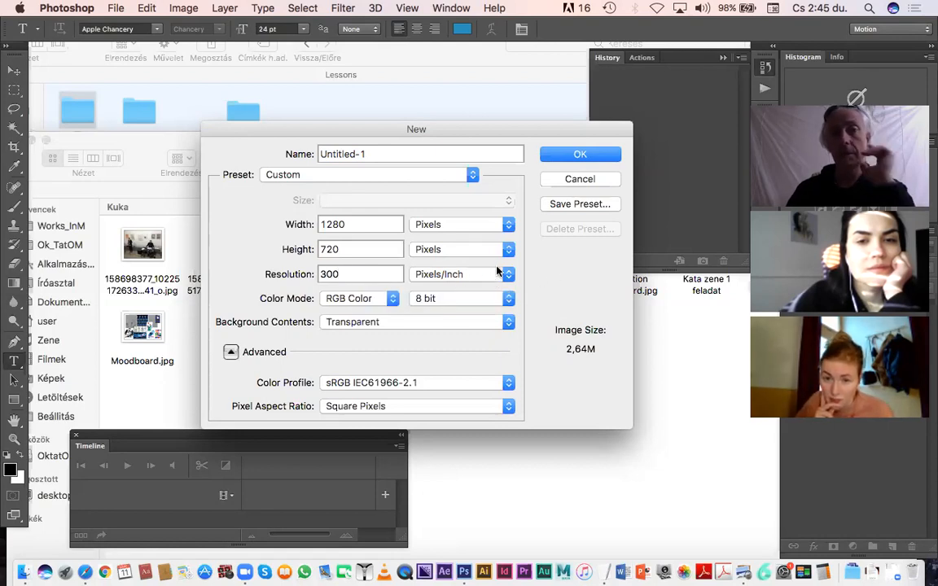
# Name the new document Muksi, keep the sRGB IEC61966-2.1 color profile and create it
pyautogui.click(353, 153)
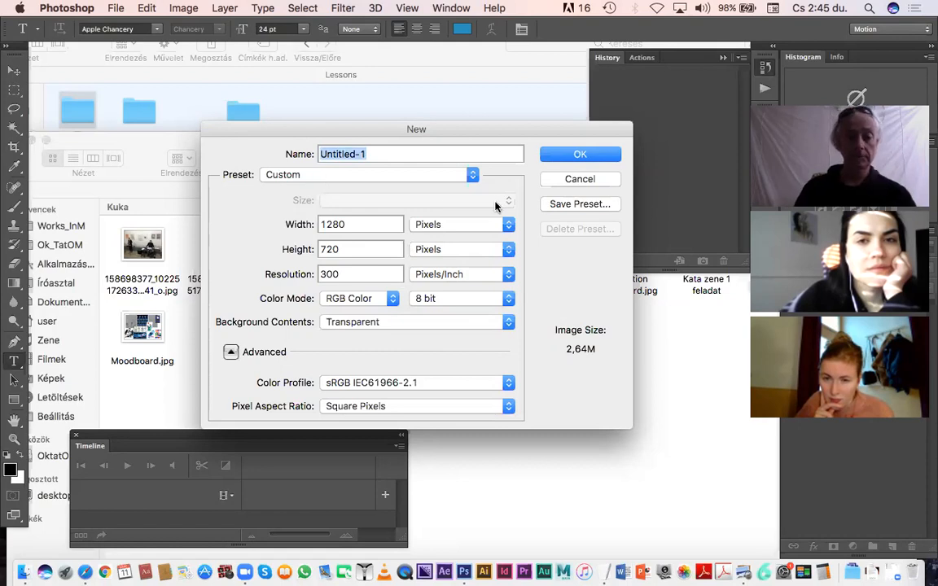
pyautogui.write('Muksi')
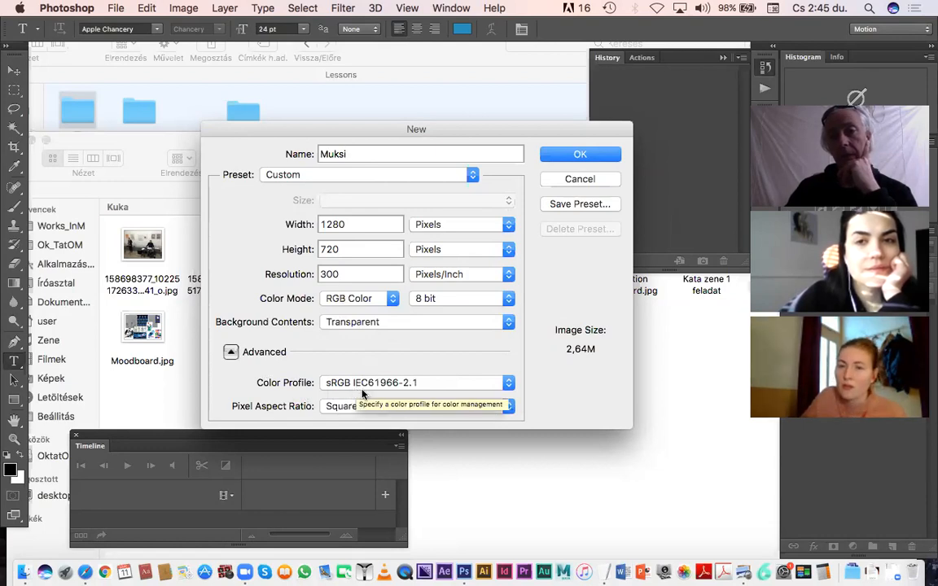
pyautogui.click(505, 383)
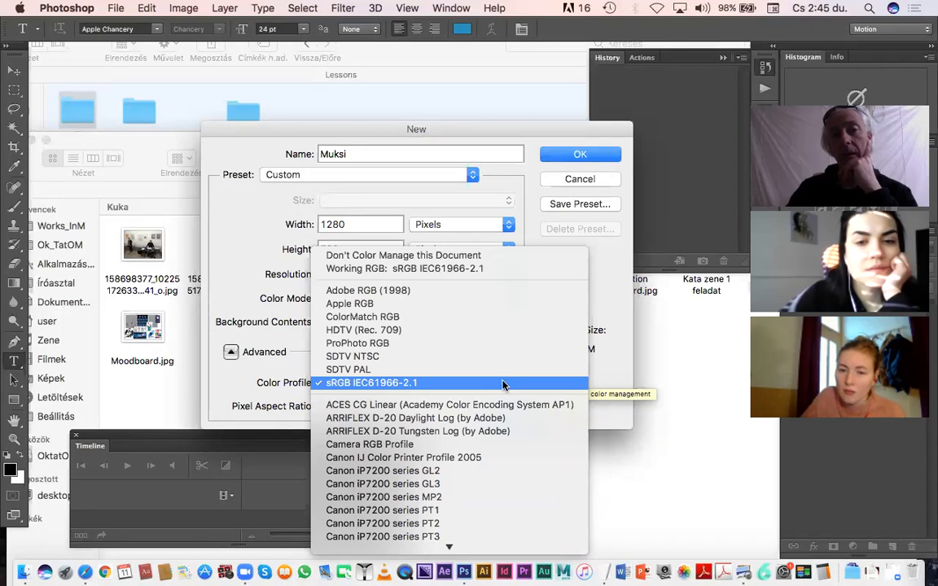
pyautogui.click(504, 382)
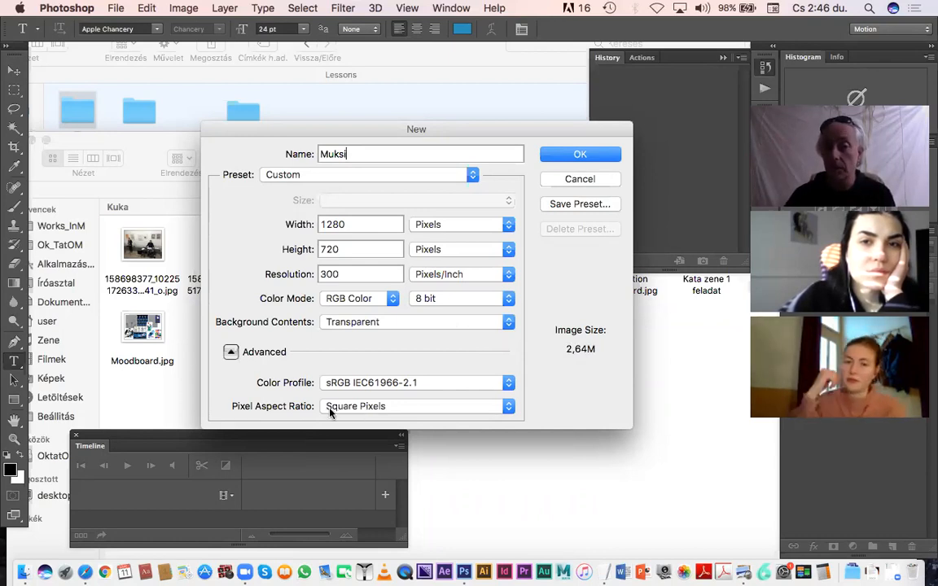
pyautogui.click(579, 155)
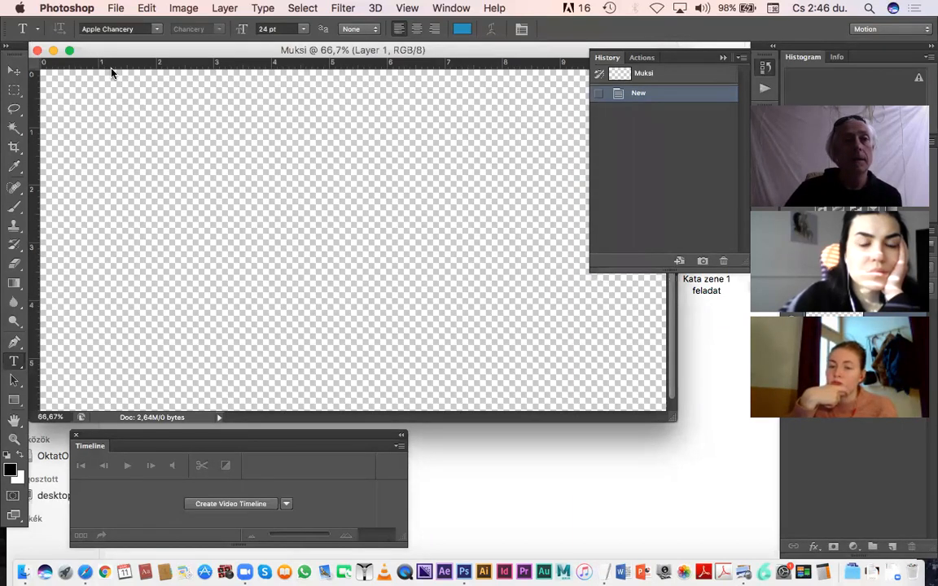
# Open IMG_0913.JPG, IMG_2463.JPG and IMG_2487.JPG from the desktop and move the History panel clear of the open documents' titles
pyautogui.moveTo(2, 4)
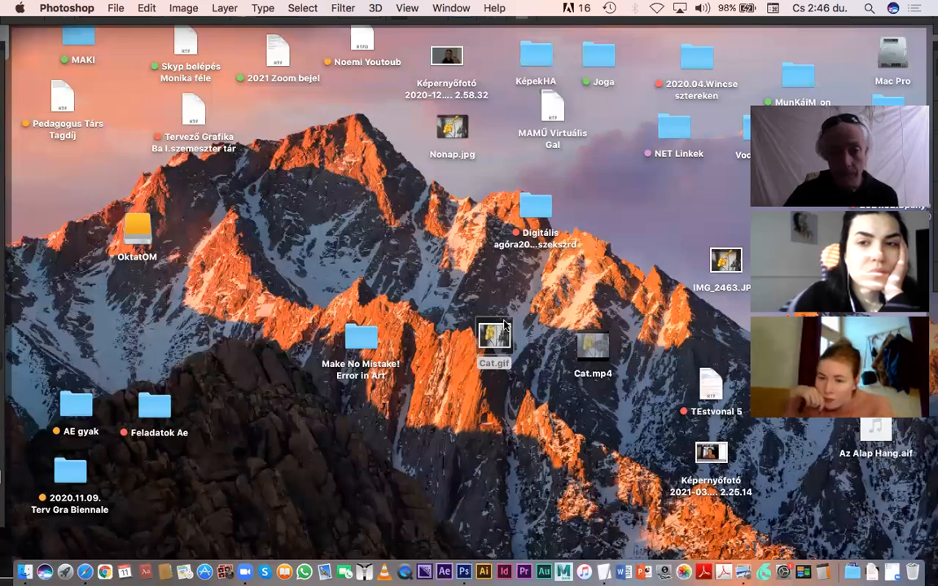
pyautogui.click(464, 574)
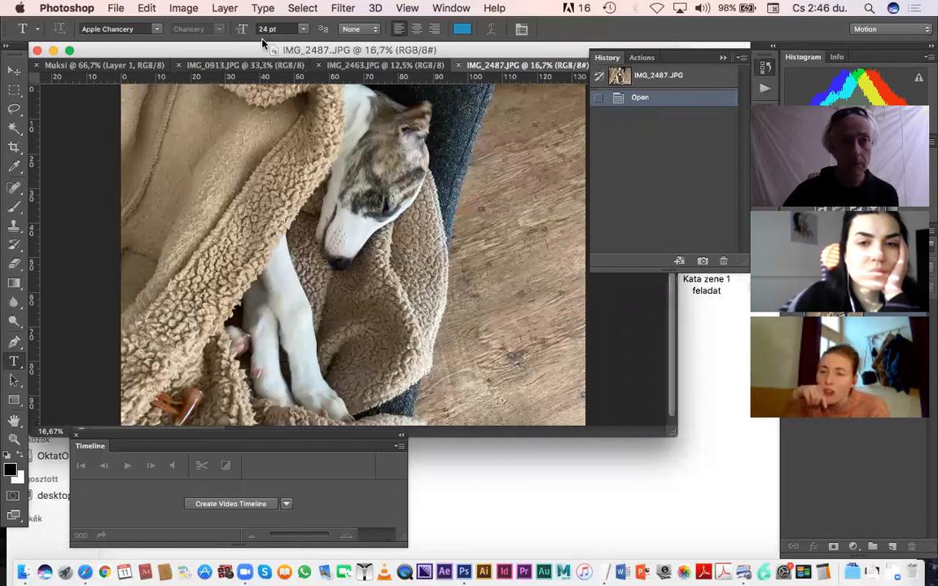
pyautogui.click(240, 65)
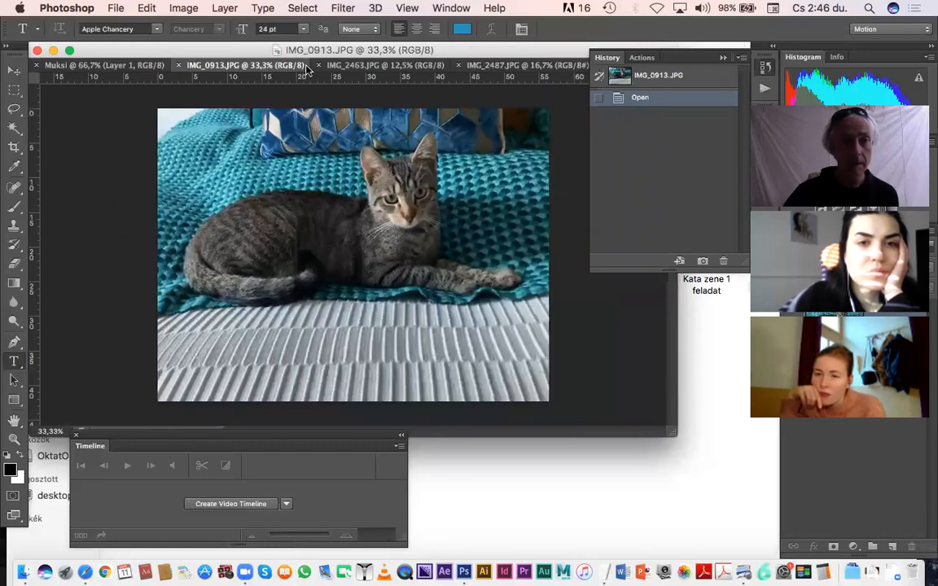
pyautogui.click(102, 67)
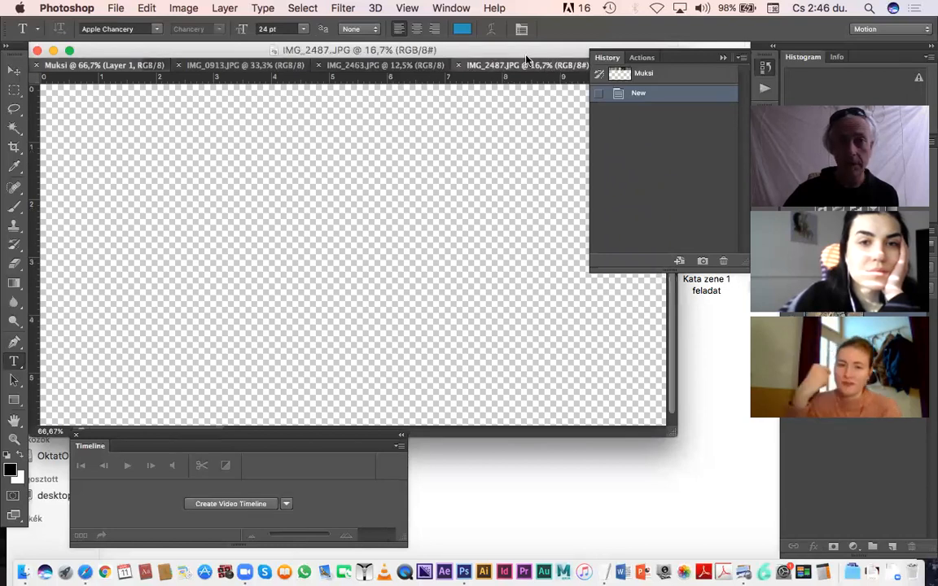
pyautogui.click(537, 65)
pyautogui.moveTo(619, 55); pyautogui.dragTo(650, 85)
# Copy the entire flower photo IMG_2463.JPG and paste it into the Muksi document
pyautogui.click(382, 65)
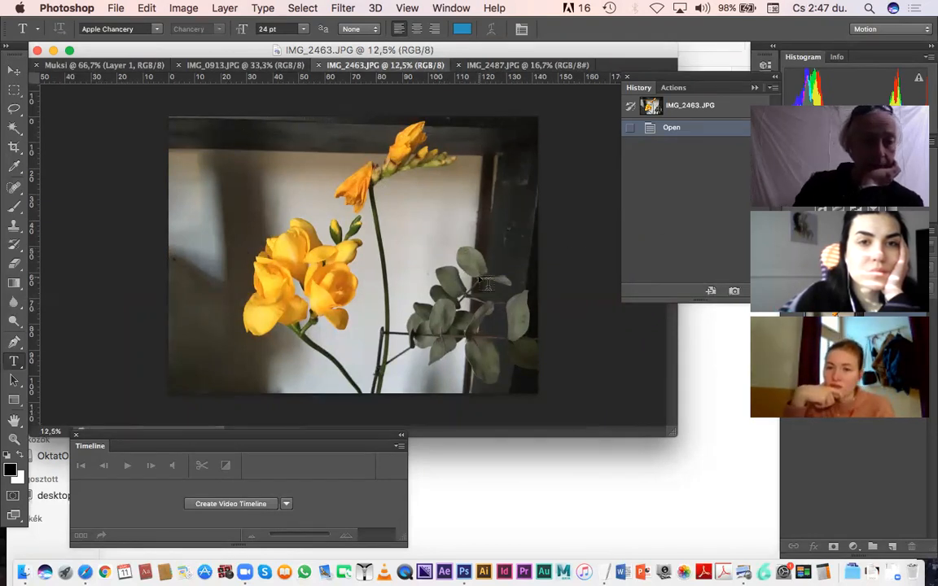
pyautogui.press('super+a')
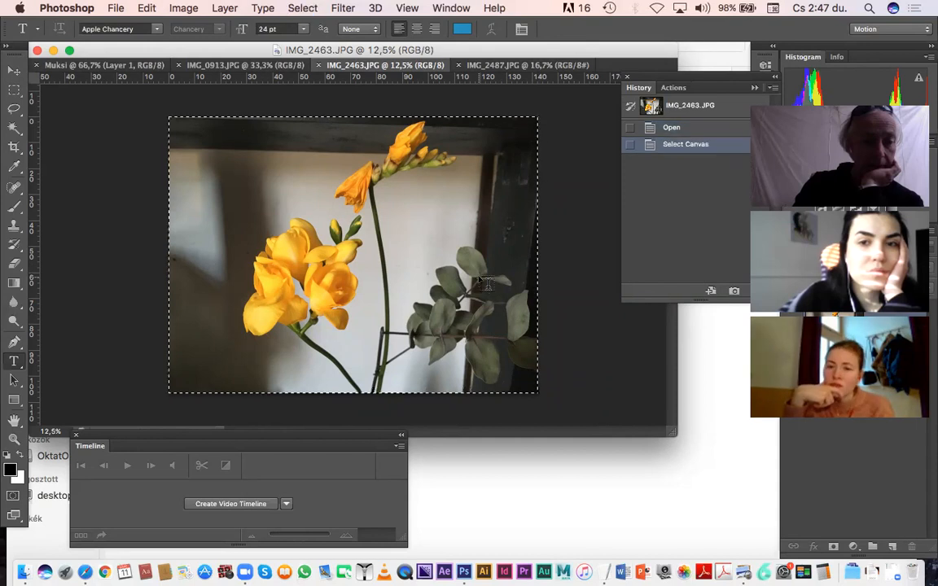
pyautogui.press('super+c')
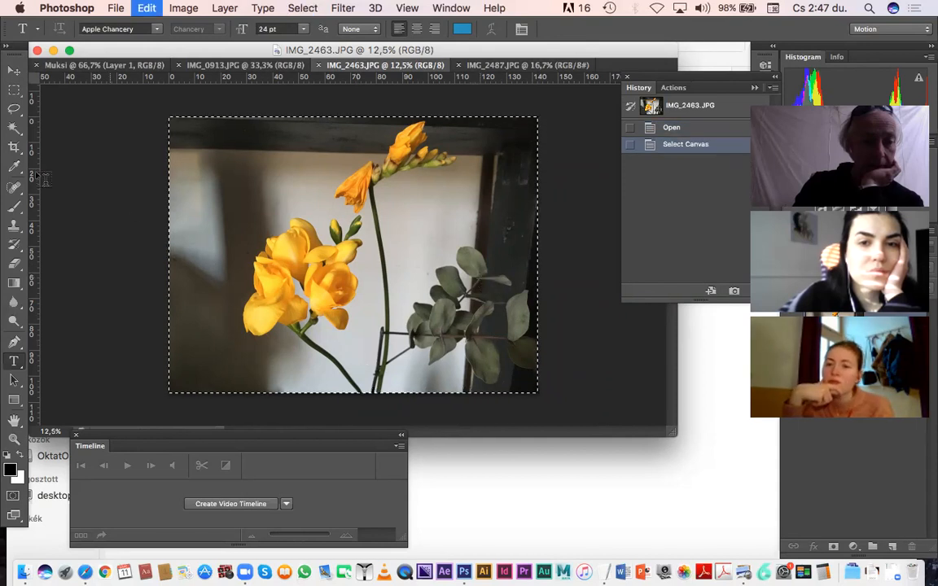
pyautogui.click(86, 65)
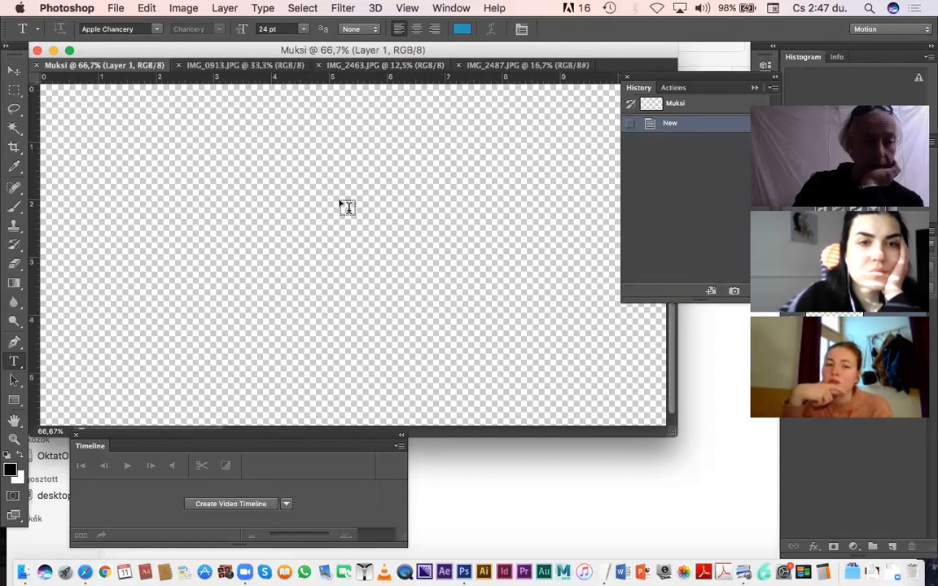
pyautogui.press('super+v')
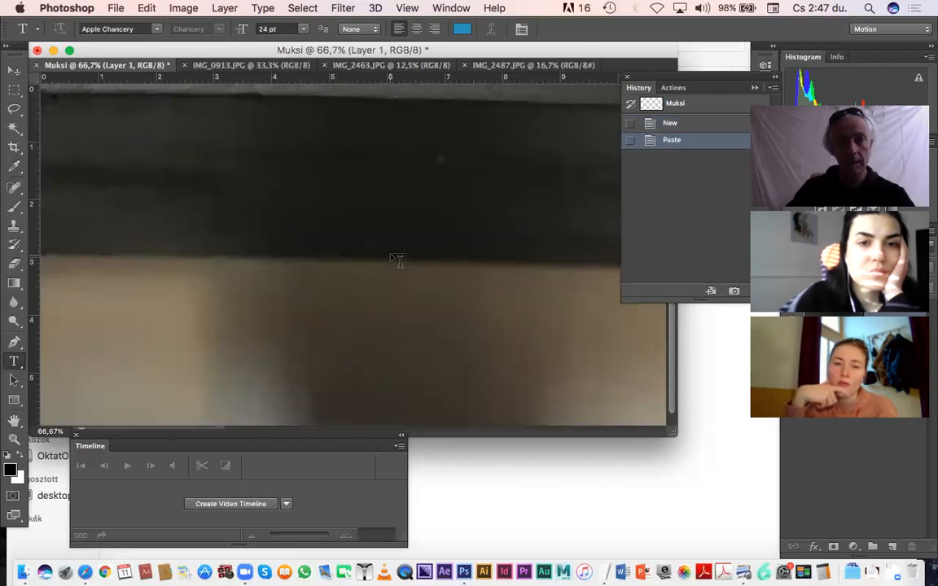
# Free-transform the pasted flower layer in the Muksi document, scaling it proportionally to about 32.9% from its lower-right corner
pyautogui.keyDown('alt'); pyautogui.click(475, 268); pyautogui.keyUp('alt')
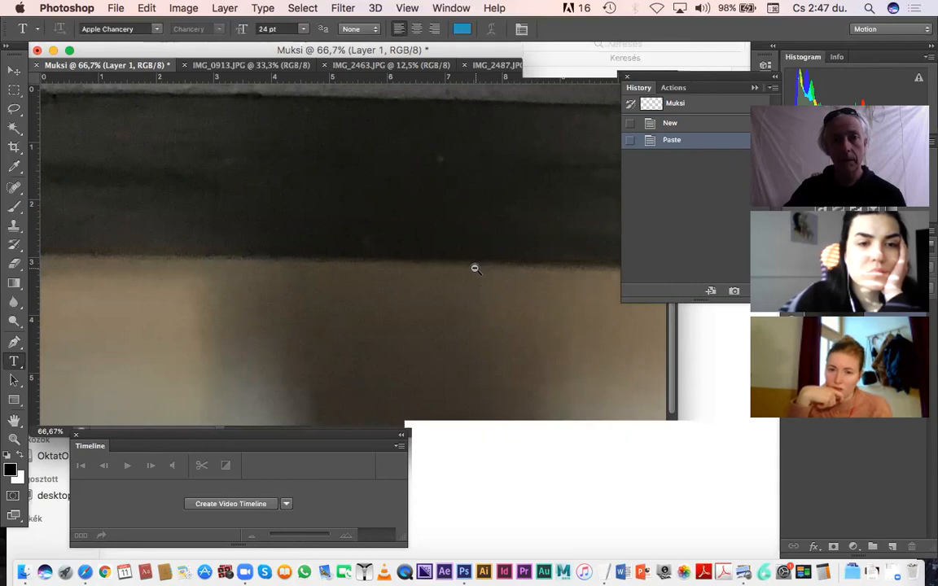
pyautogui.keyDown('alt'); pyautogui.click(476, 268); pyautogui.keyUp('alt')
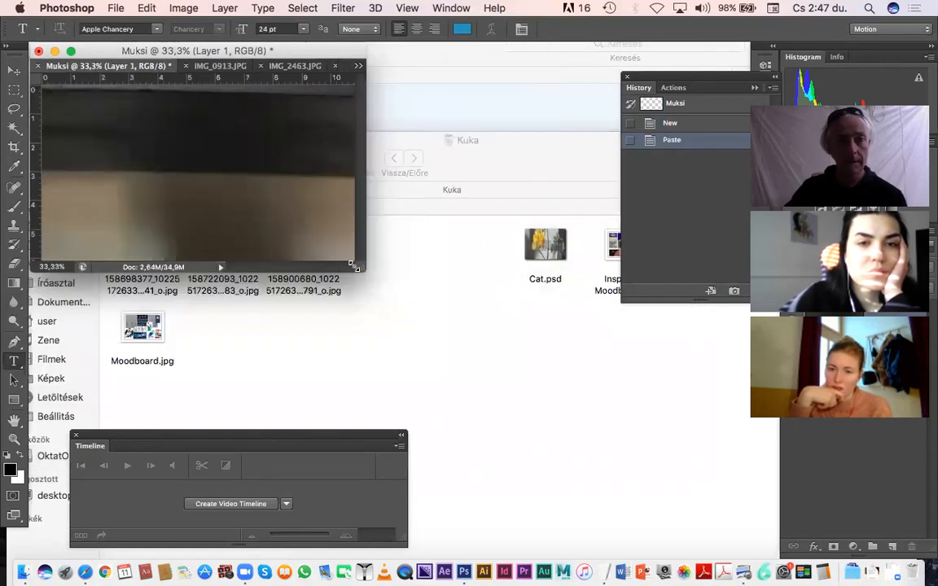
pyautogui.moveTo(354, 267); pyautogui.dragTo(630, 450)
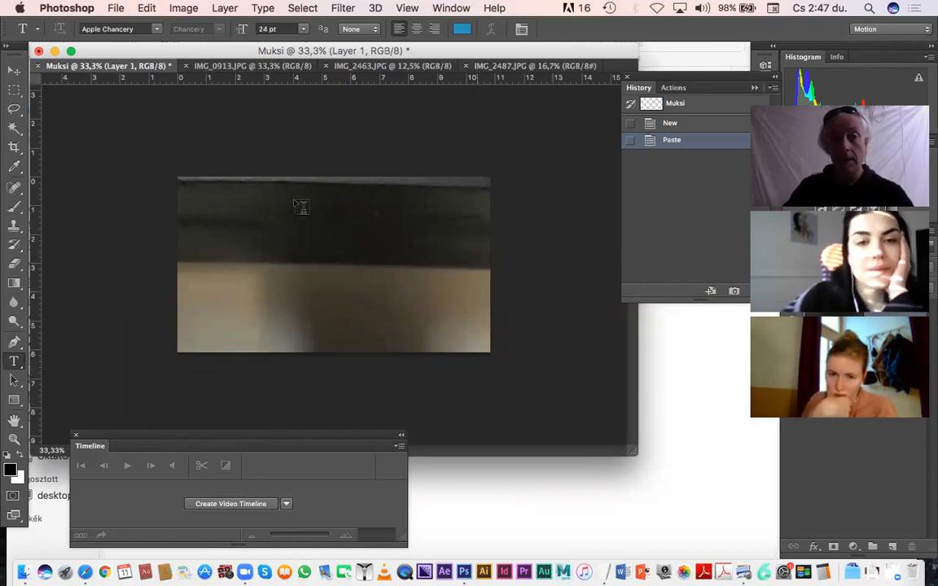
pyautogui.click(145, 8)
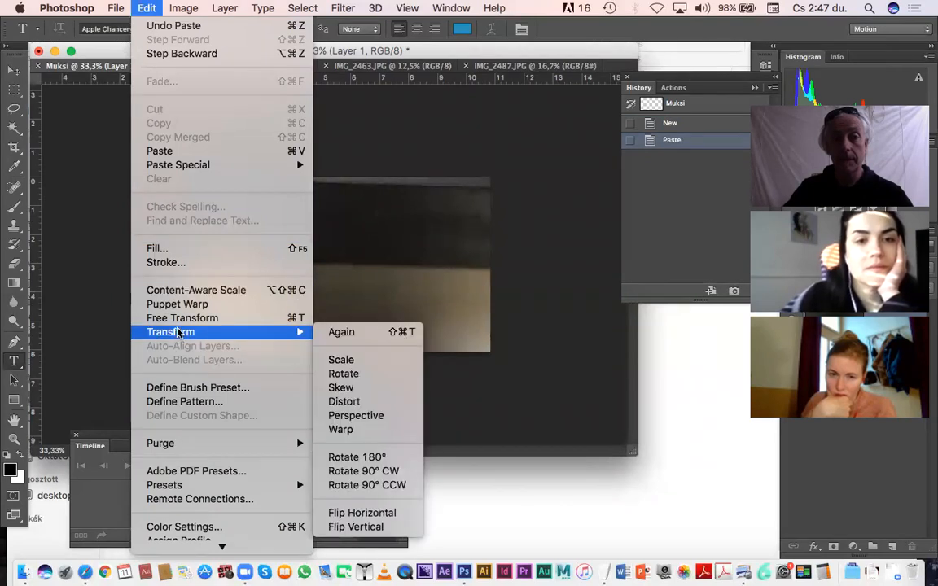
pyautogui.click(296, 318)
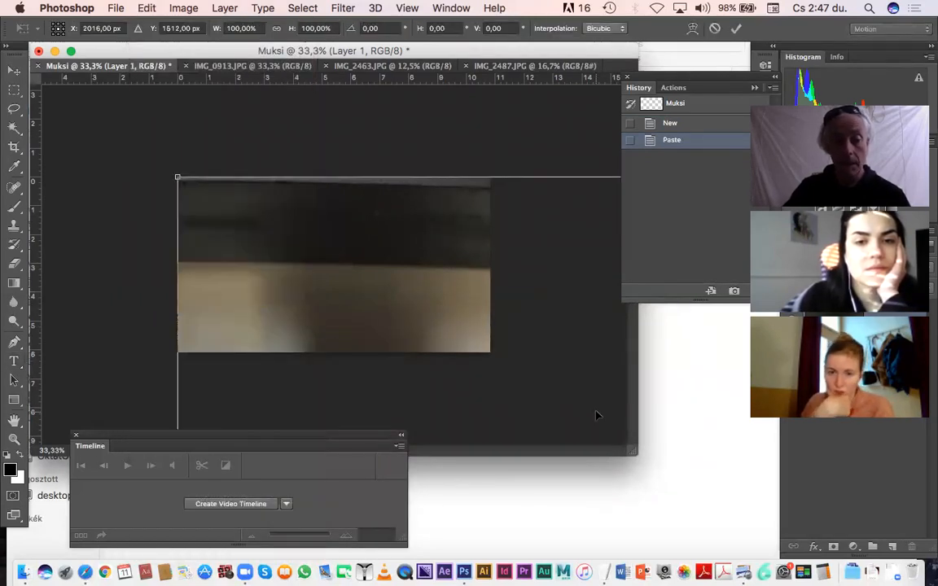
pyautogui.press('super+minus')
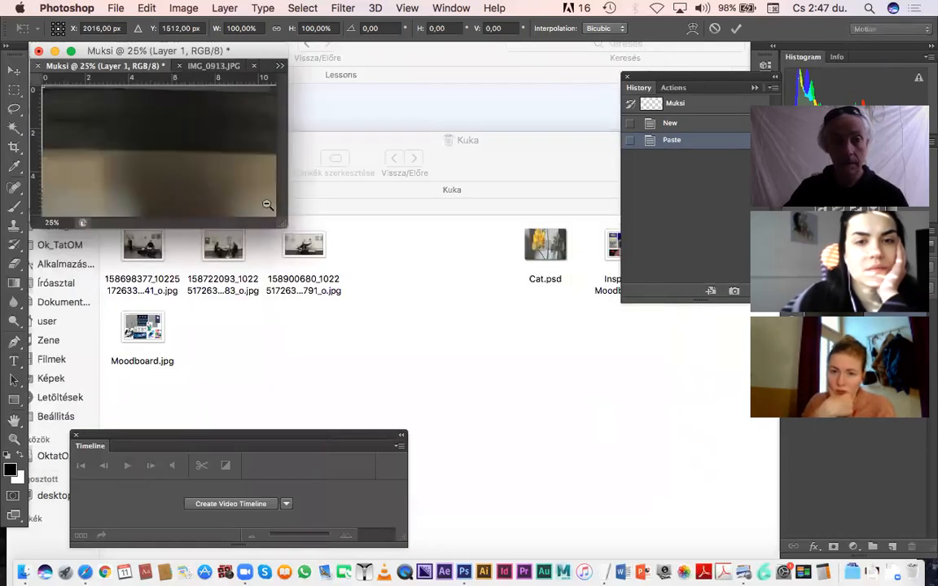
pyautogui.keyDown('alt'); pyautogui.click(259, 204); pyautogui.keyUp('alt')
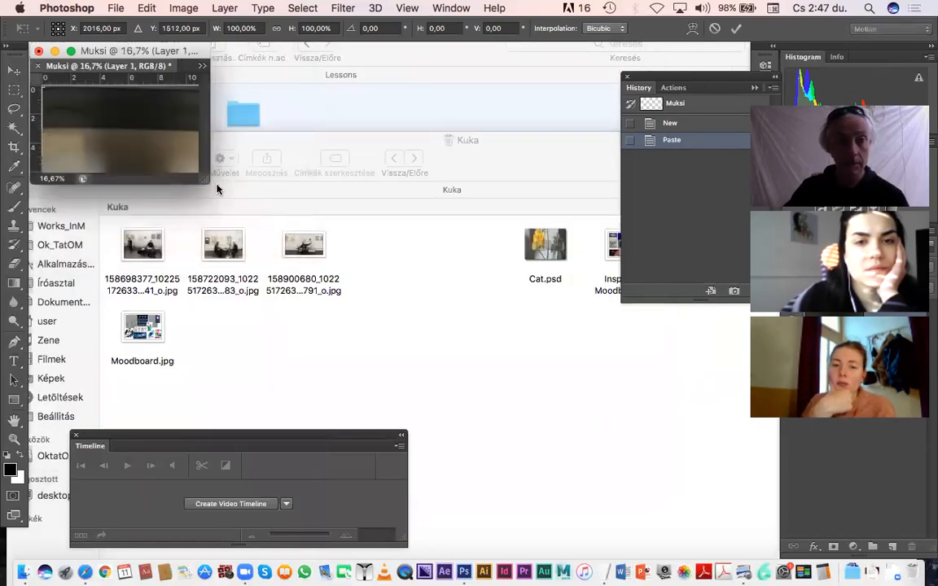
pyautogui.moveTo(208, 180); pyautogui.dragTo(672, 476)
pyautogui.moveTo(617, 433); pyautogui.dragTo(538, 392)
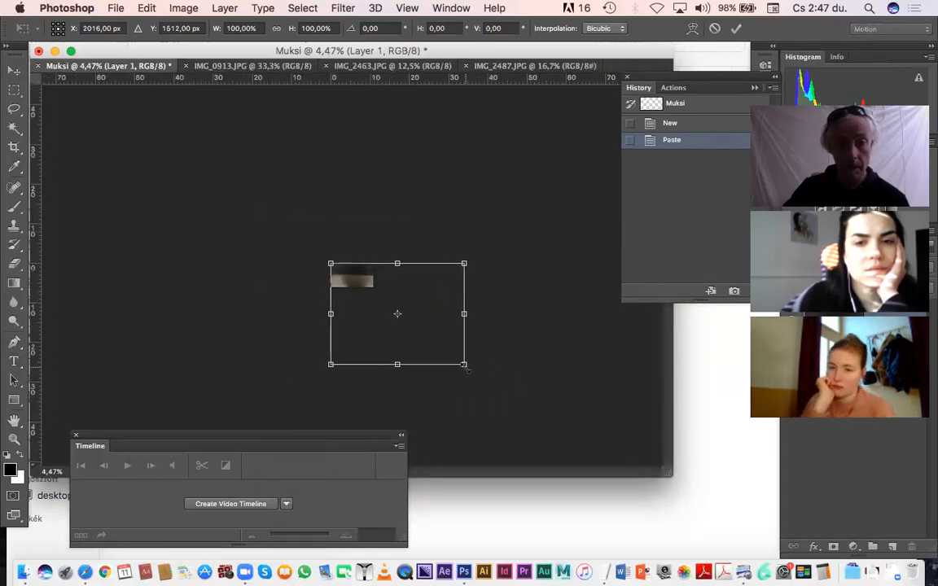
pyautogui.moveTo(463, 364); pyautogui.dragTo(378, 297)
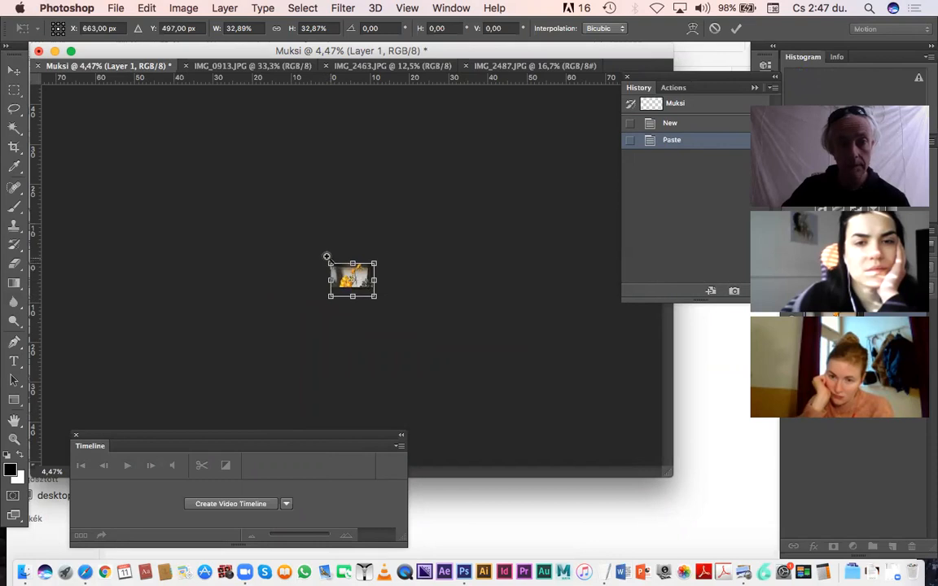
# Squeeze the flower layer to about 31.75% width and 25.66% height to fit the canvas, and apply the transform
pyautogui.moveTo(326, 257); pyautogui.dragTo(400, 345)
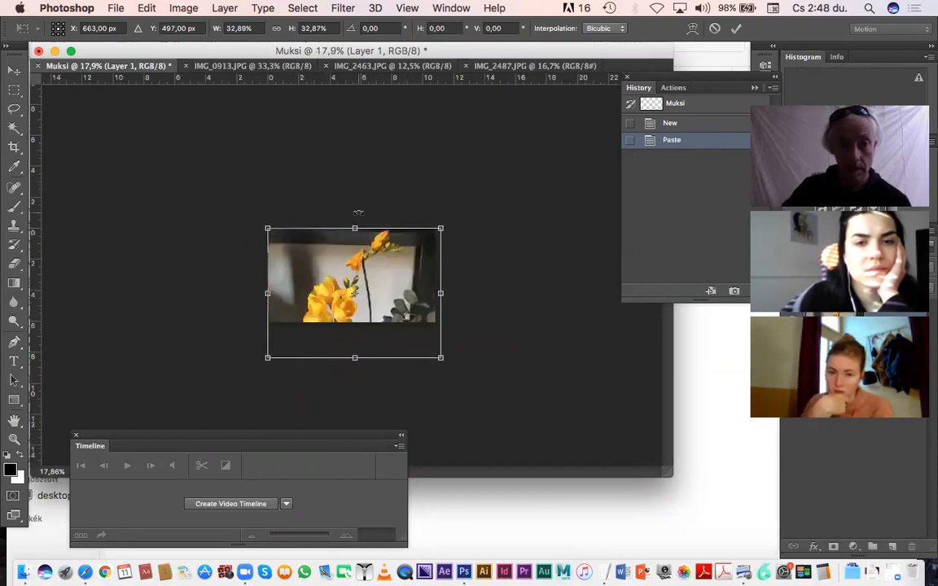
pyautogui.moveTo(356, 223)
pyautogui.mouseDown()
pyautogui.moveTo(355, 213)
pyautogui.moveTo(356, 224)
pyautogui.mouseUp()
pyautogui.moveTo(355, 355); pyautogui.dragTo(355, 329)
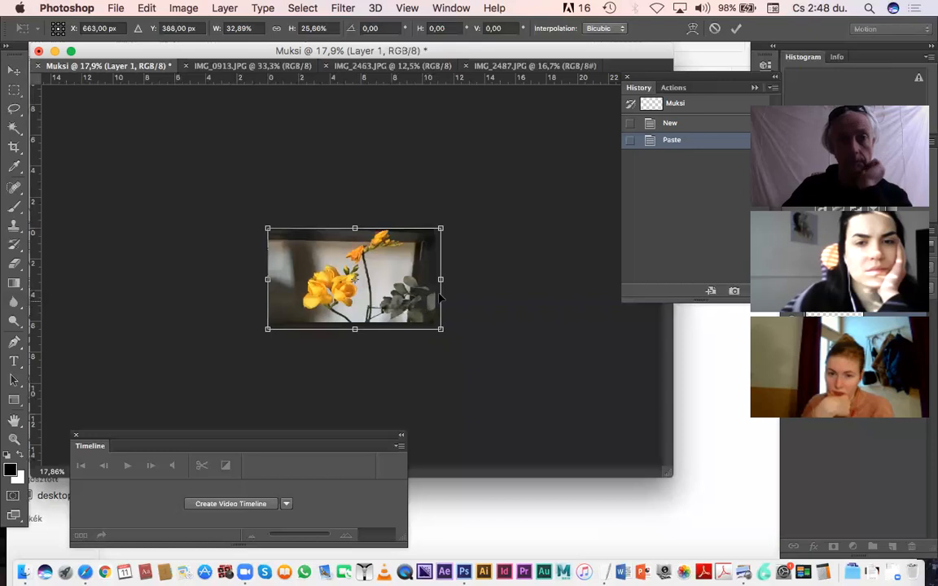
pyautogui.moveTo(439, 279); pyautogui.dragTo(436, 279)
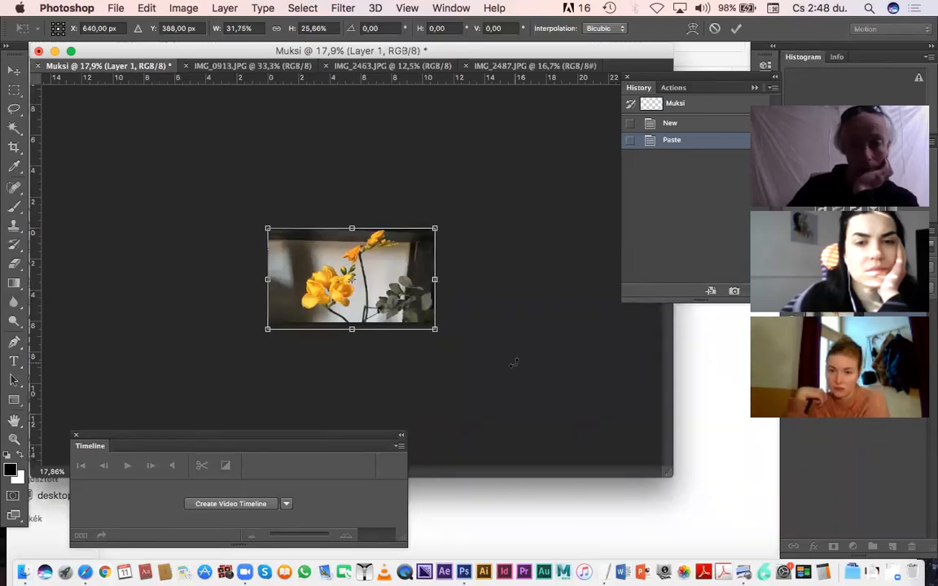
pyautogui.press('Return')
pyautogui.press('t')
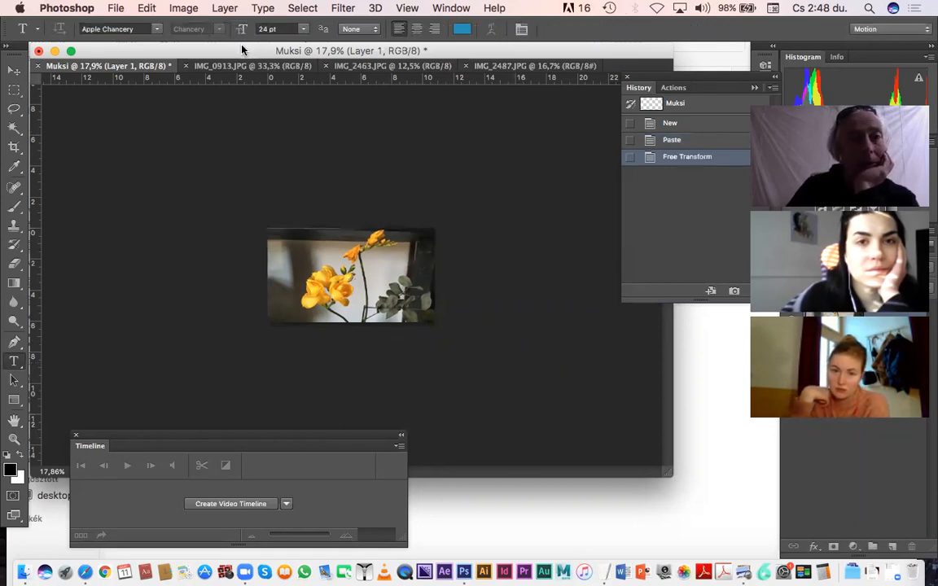
# Copy the entire cat photo IMG_0913.JPG and paste it into the Muksi document above the flower layer
pyautogui.click(248, 66)
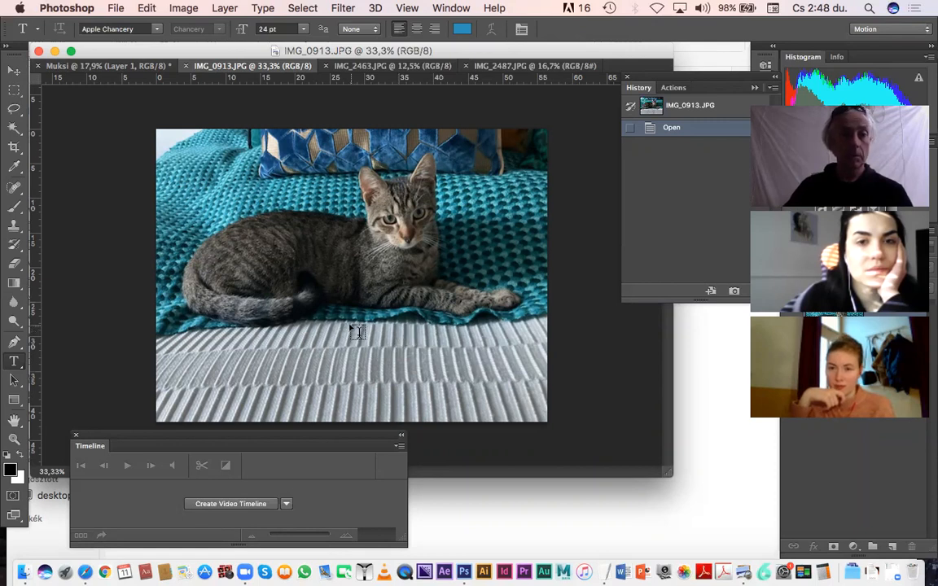
pyautogui.press('super+a')
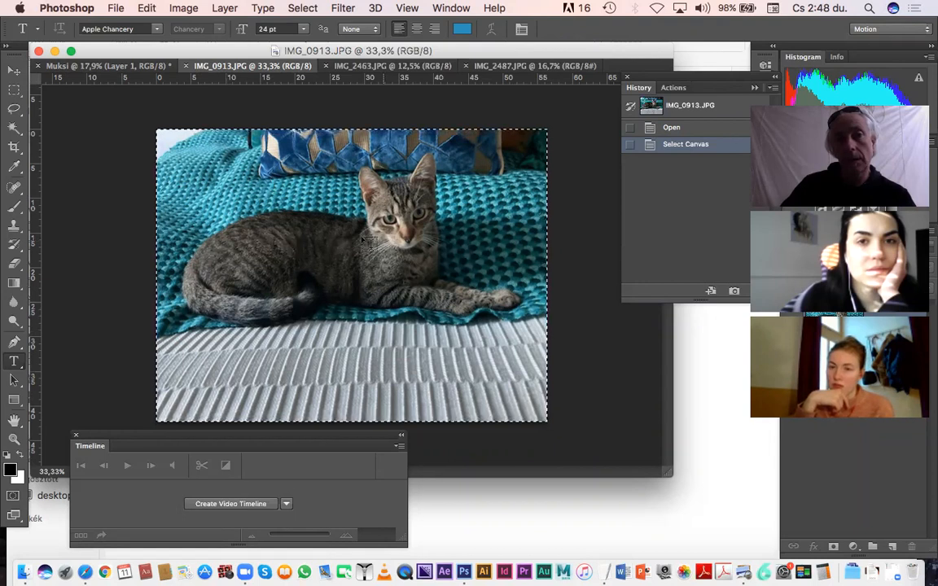
pyautogui.click(80, 65)
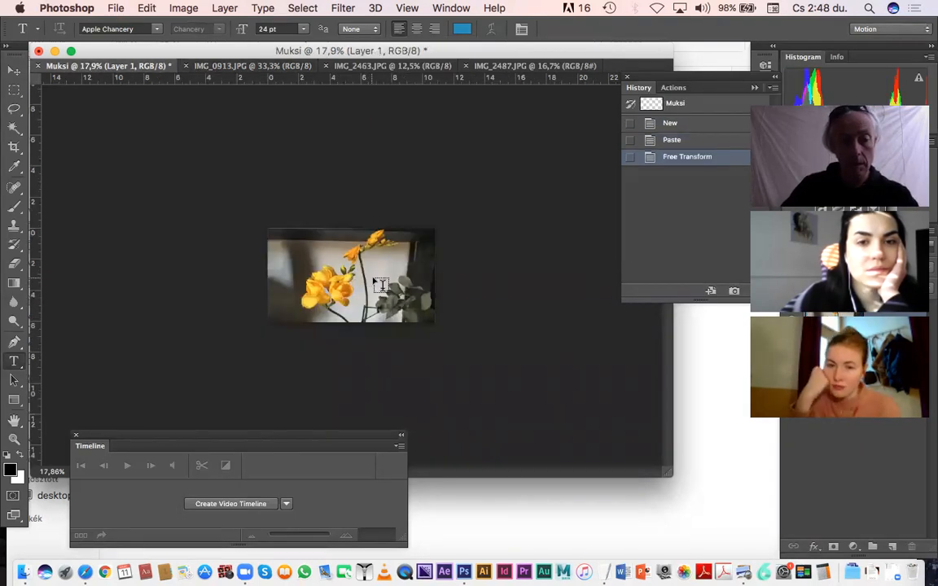
pyautogui.press('super+v')
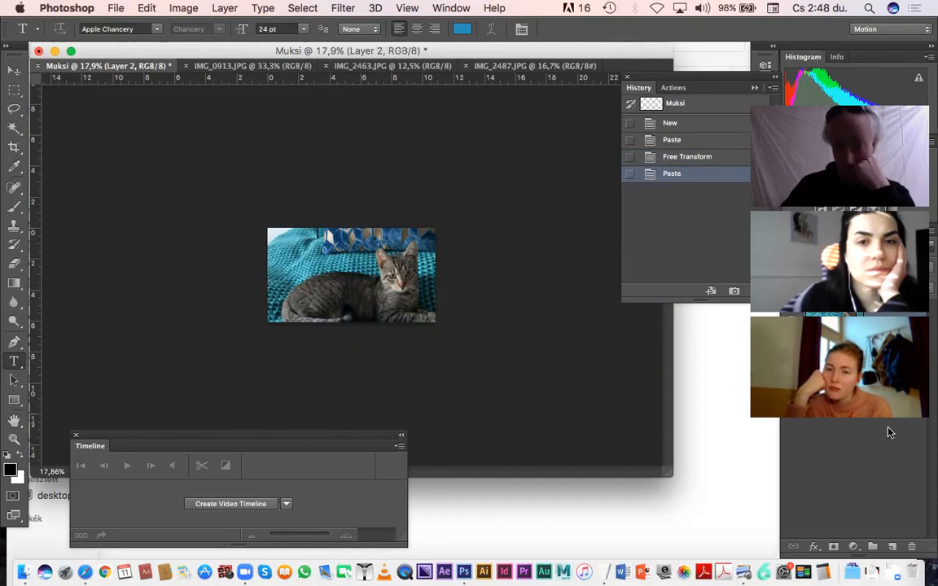
# Select the cat layer and move it upward so the cat's body and paws lie within the canvas
pyautogui.click(885, 485)
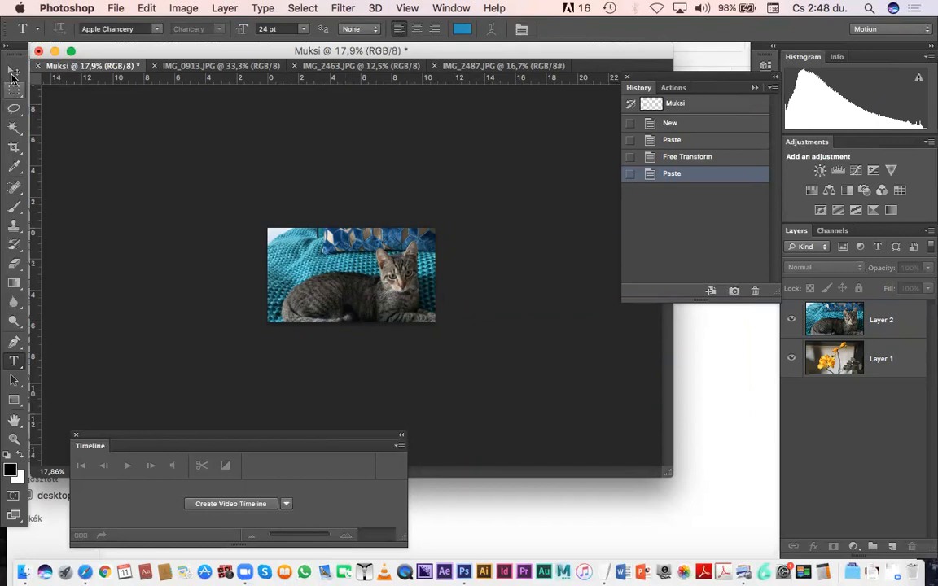
pyautogui.click(14, 71)
pyautogui.click(377, 287)
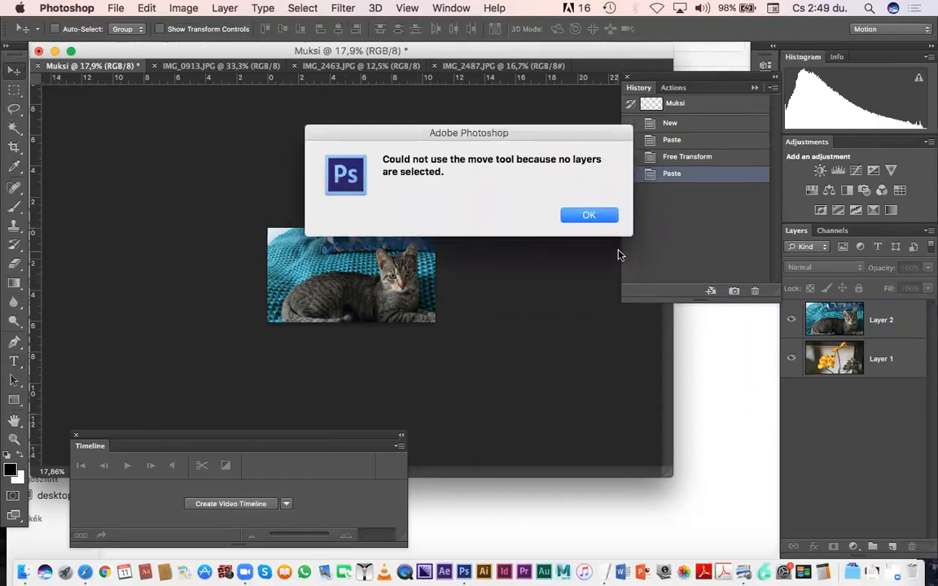
pyautogui.click(591, 216)
pyautogui.click(832, 323)
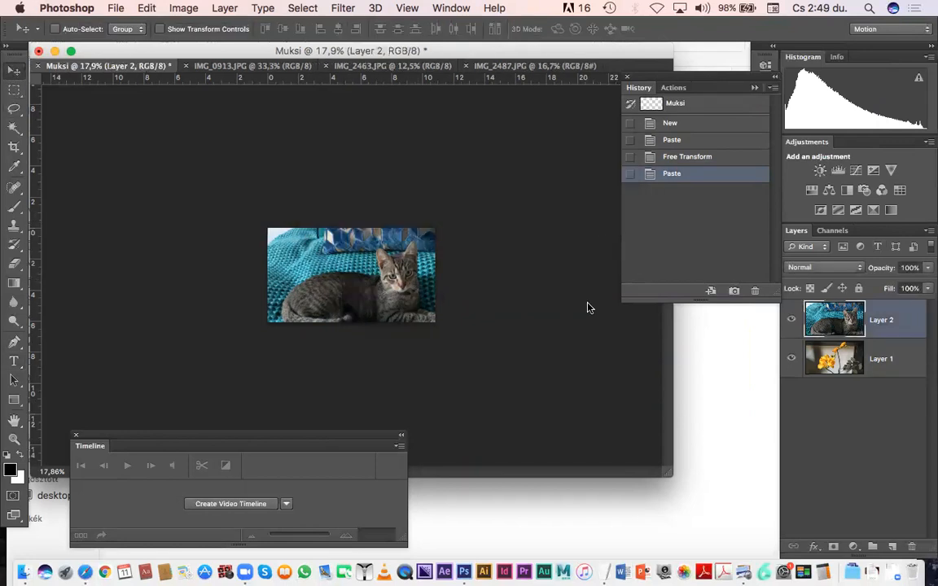
pyautogui.moveTo(358, 301); pyautogui.dragTo(351, 282)
# Scale the cat layer proportionally to about 81.3% and move it down so the blue pillow stays in the frame
pyautogui.press('super+t')
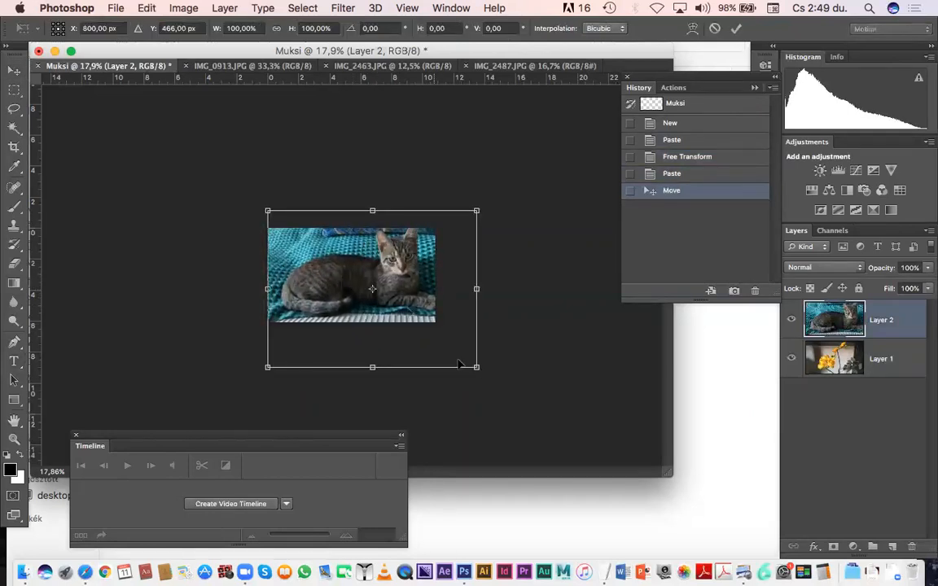
pyautogui.moveTo(476, 366); pyautogui.dragTo(439, 336)
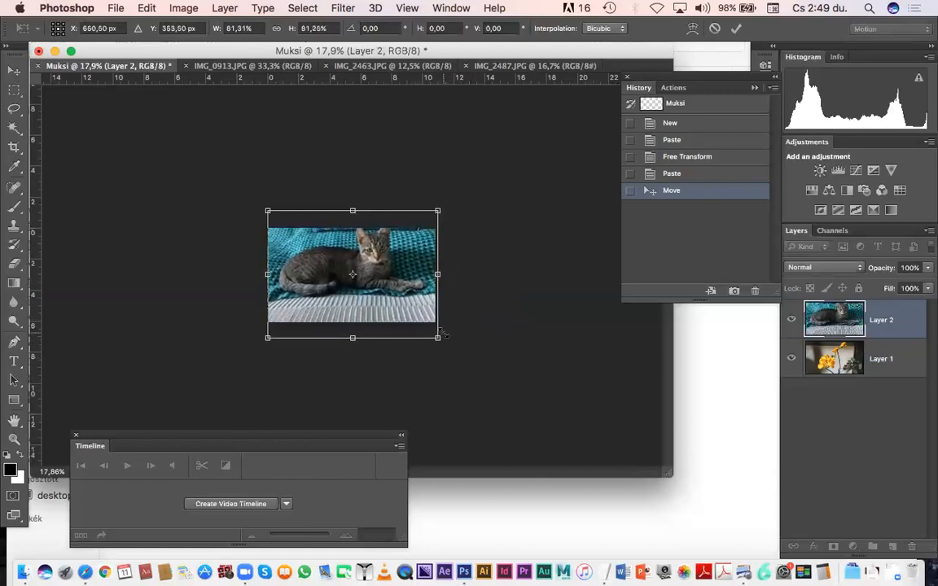
pyautogui.press('Return')
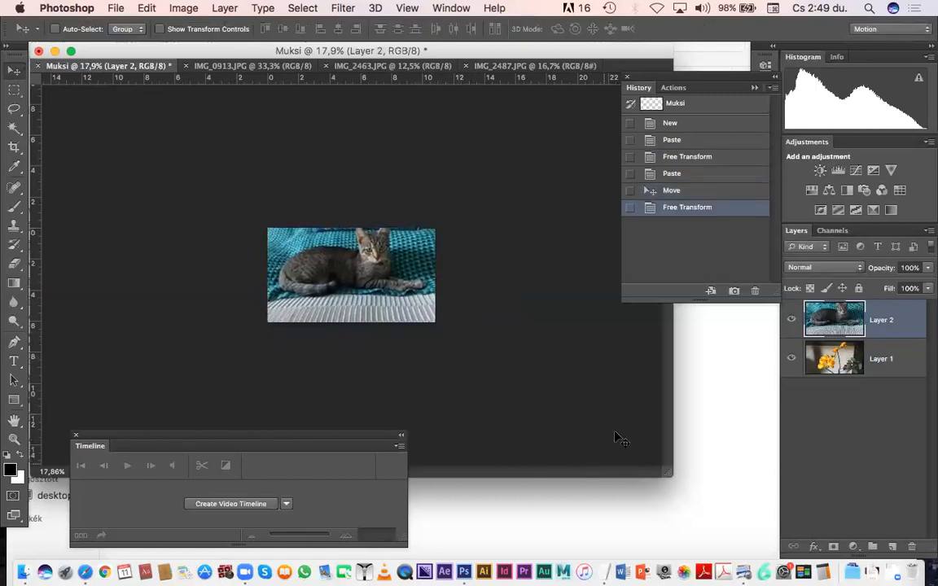
pyautogui.moveTo(385, 277); pyautogui.dragTo(385, 290)
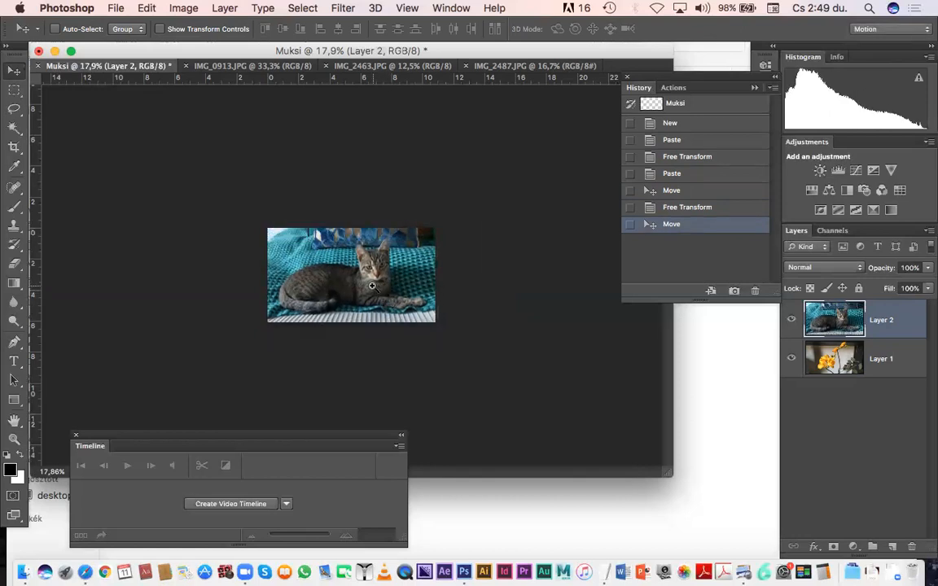
# Inspect the fitted cat photo up close and return to a 50% view with the whole canvas in the document window
pyautogui.click(372, 286)
pyautogui.moveTo(294, 238); pyautogui.dragTo(579, 460)
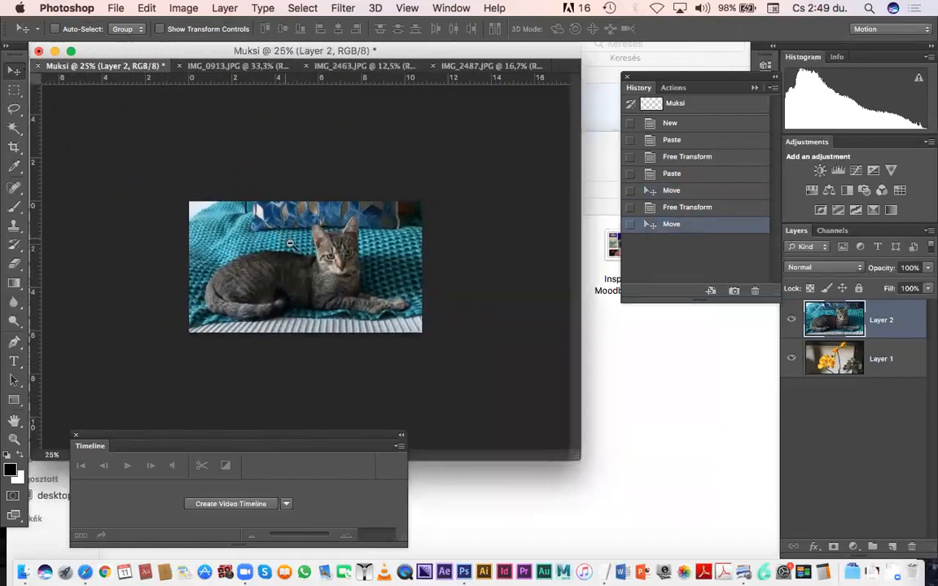
pyautogui.scroll(-3, 289, 244)
pyautogui.scroll(5, 272, 224)
pyautogui.moveTo(236, 194); pyautogui.dragTo(303, 241)
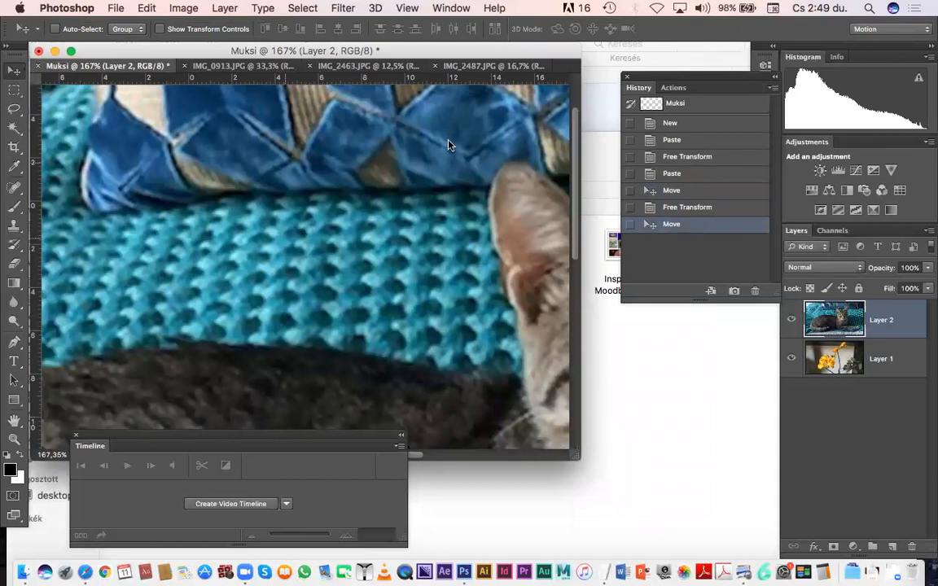
pyautogui.keyDown('alt'); pyautogui.click(410, 179); pyautogui.keyUp('alt')
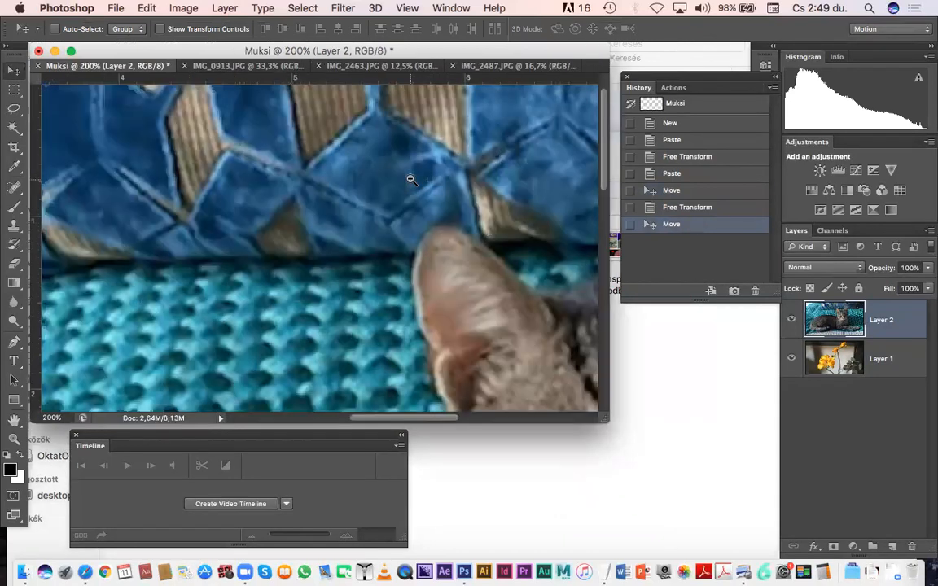
pyautogui.keyDown('alt'); pyautogui.click(411, 179); pyautogui.keyUp('alt')
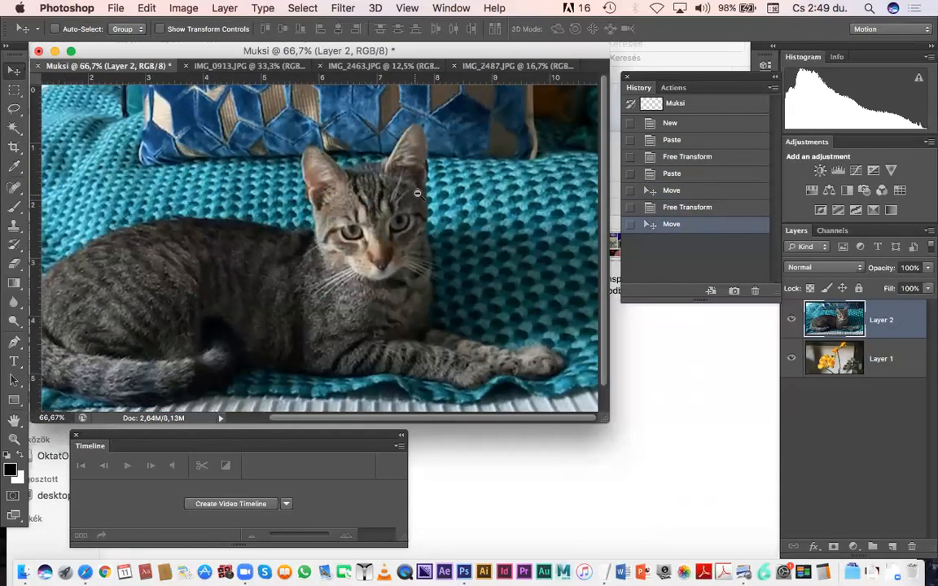
pyautogui.press('super+minus')
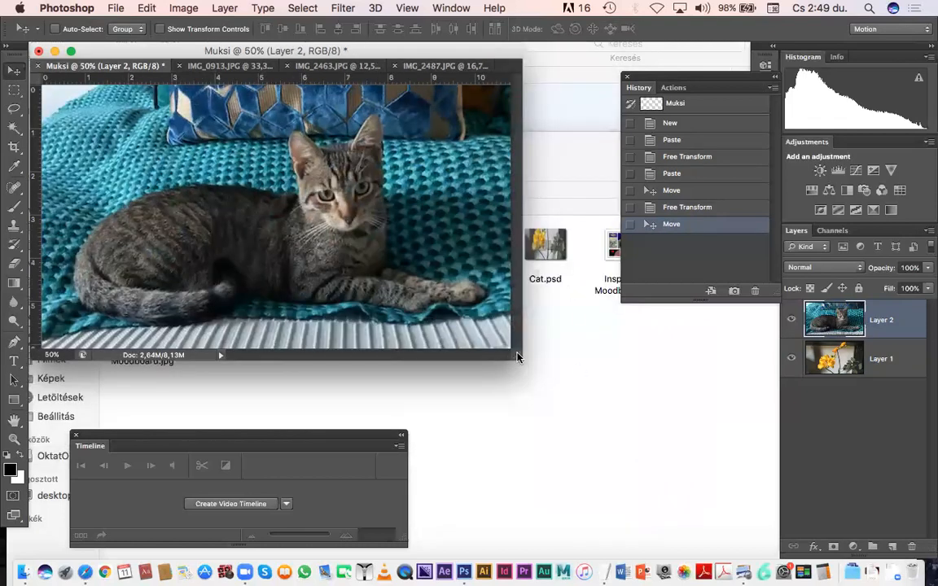
pyautogui.moveTo(519, 358)
pyautogui.mouseDown()
pyautogui.moveTo(535, 352)
pyautogui.moveTo(532, 366)
pyautogui.mouseUp()
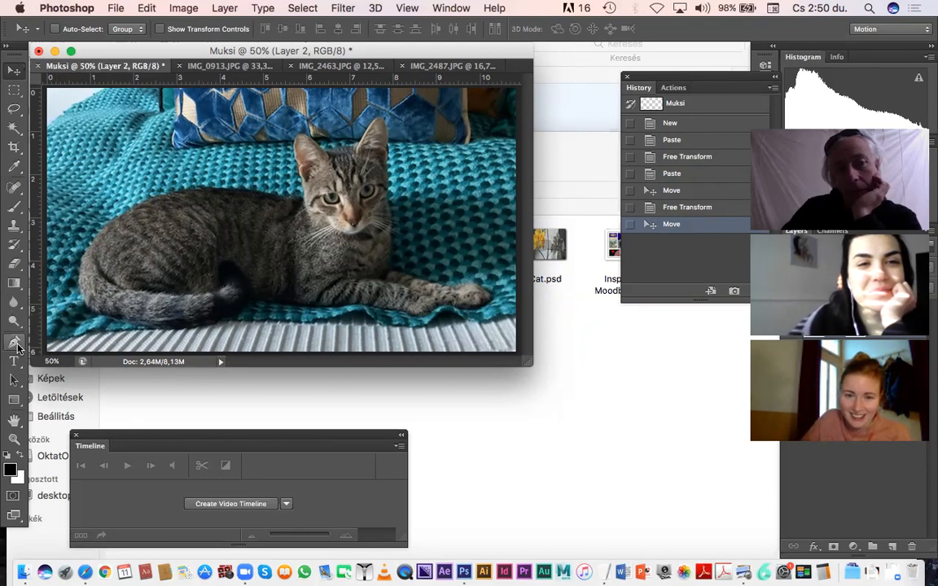
# Deselect all layers, look at the document's color channels and bring up the Paths panel
pyautogui.click(861, 475)
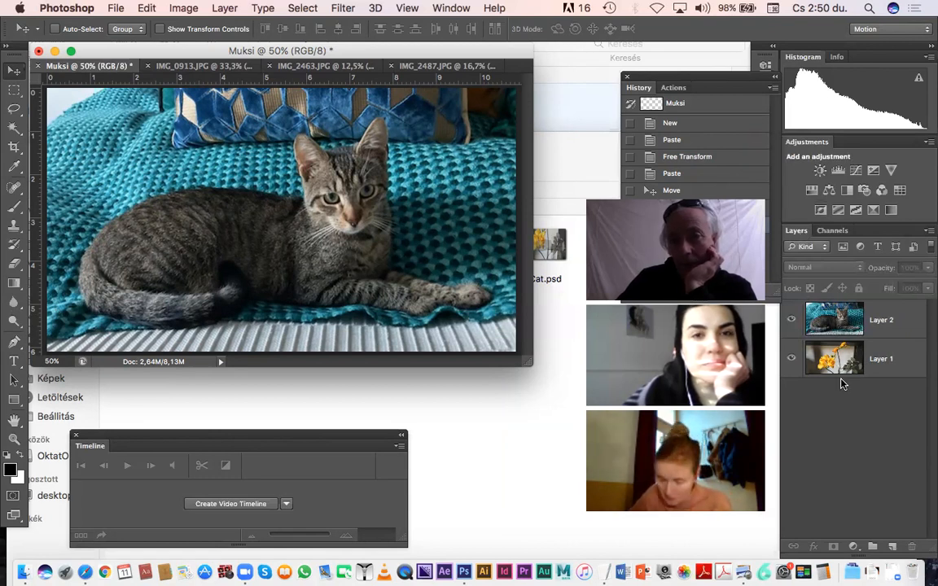
pyautogui.click(832, 230)
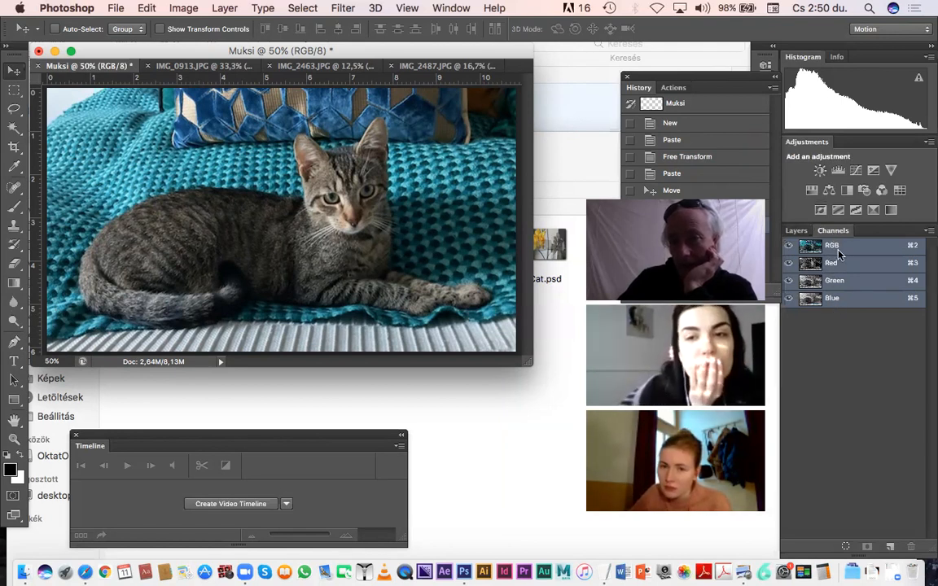
pyautogui.click(795, 230)
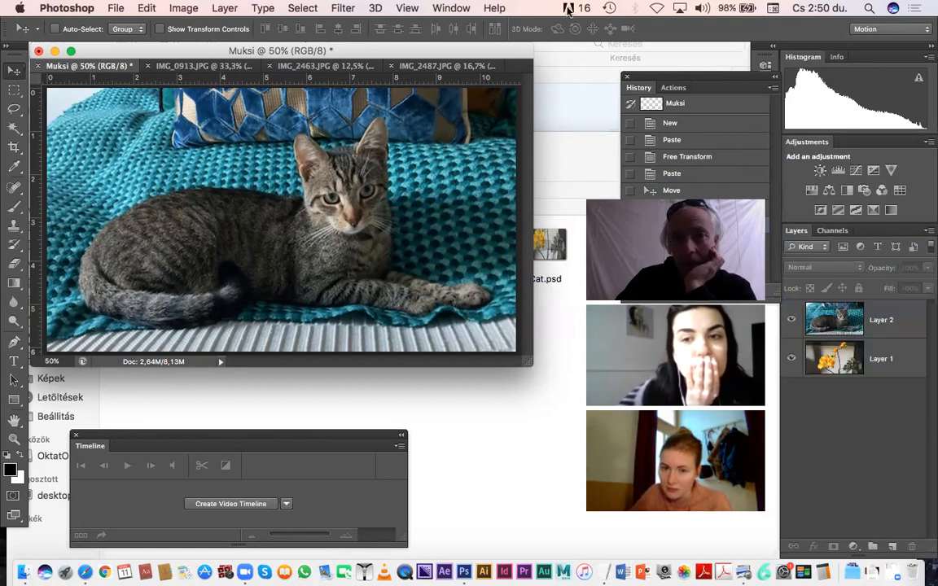
pyautogui.click(452, 8)
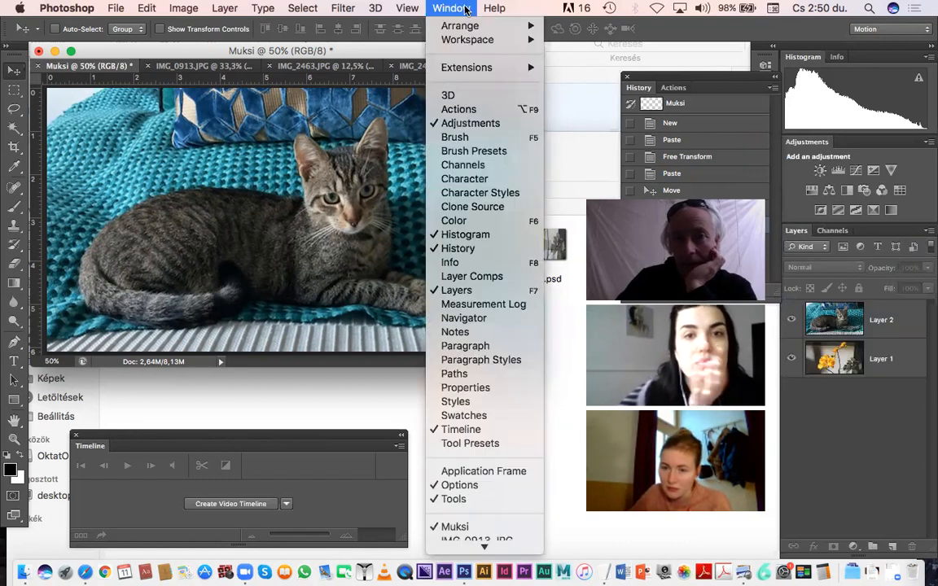
pyautogui.click(454, 374)
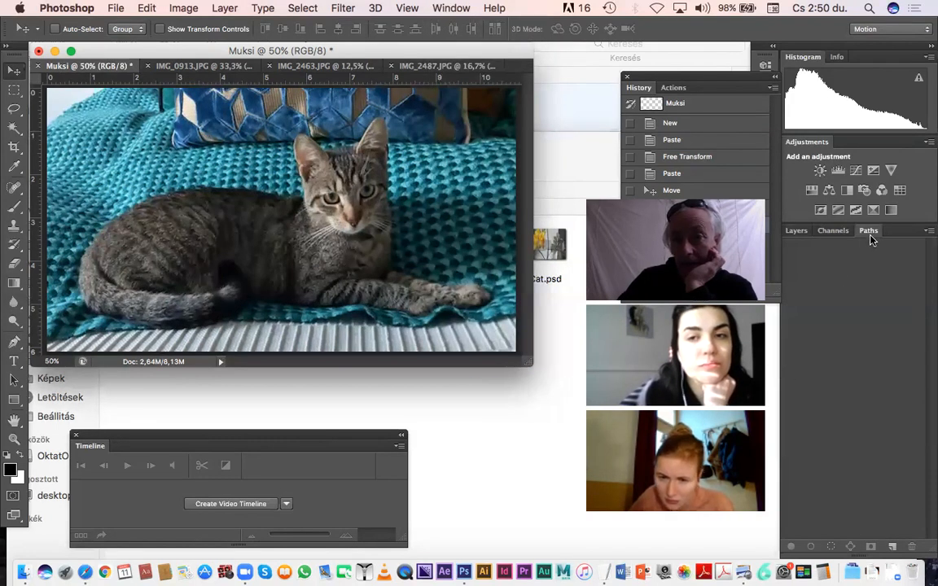
pyautogui.click(795, 231)
pyautogui.click(833, 231)
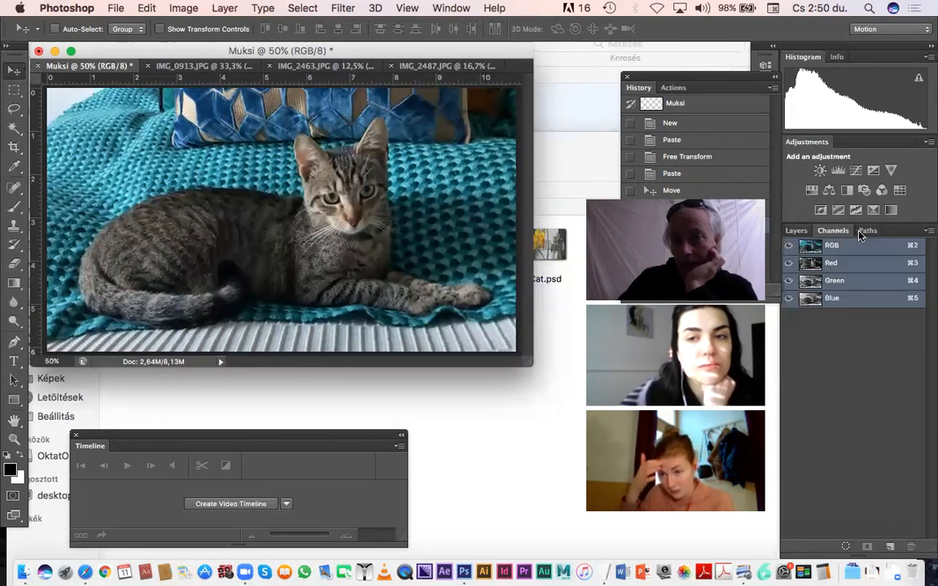
pyautogui.click(869, 231)
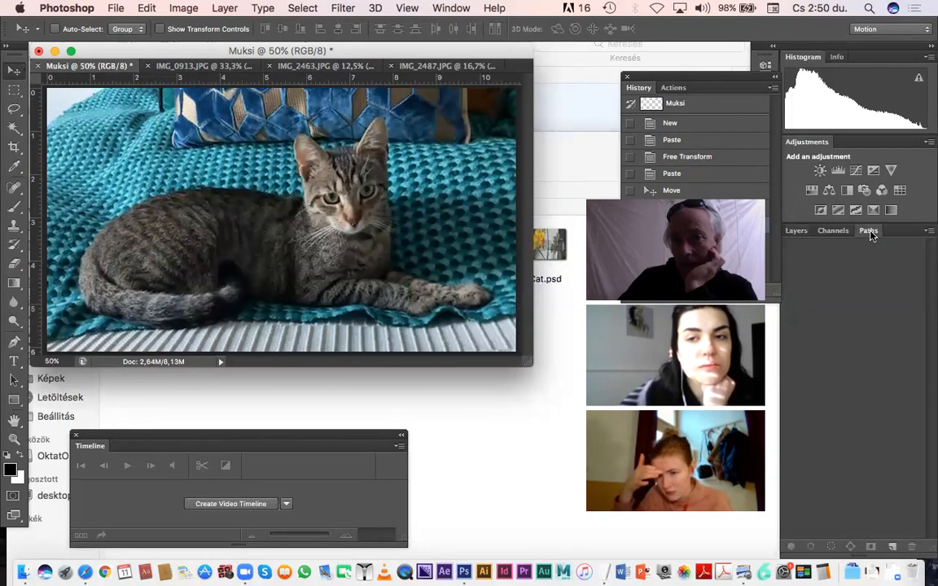
pyautogui.click(796, 231)
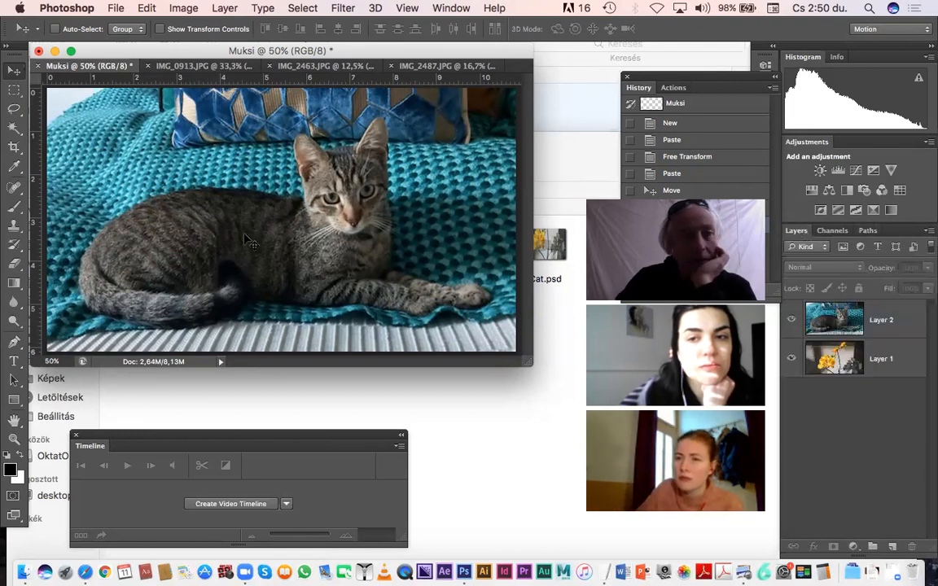
# Start a Pen tool path below the cat's belly and trace it around the tail and rump and along the back
pyautogui.click(14, 342)
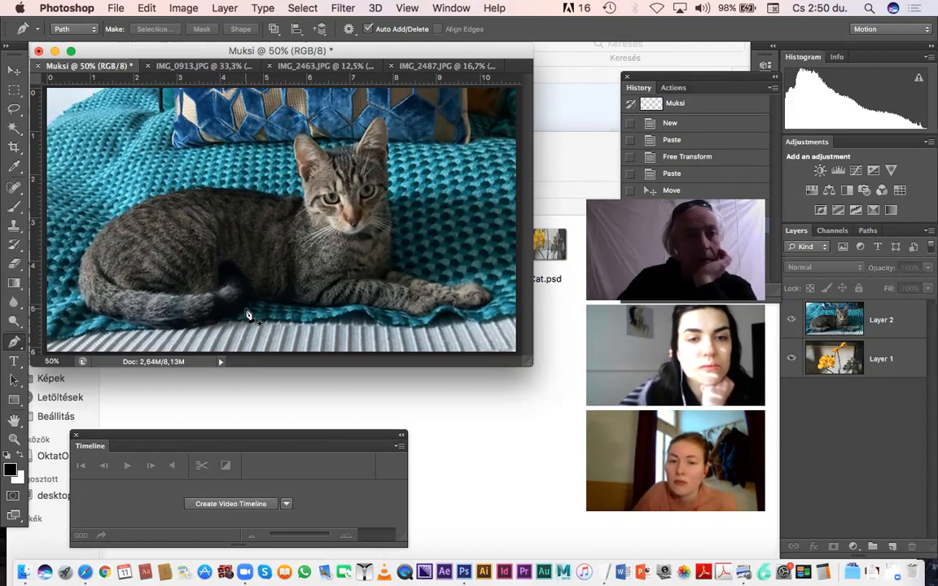
pyautogui.click(245, 309)
pyautogui.click(220, 323)
pyautogui.moveTo(165, 327); pyautogui.dragTo(142, 328)
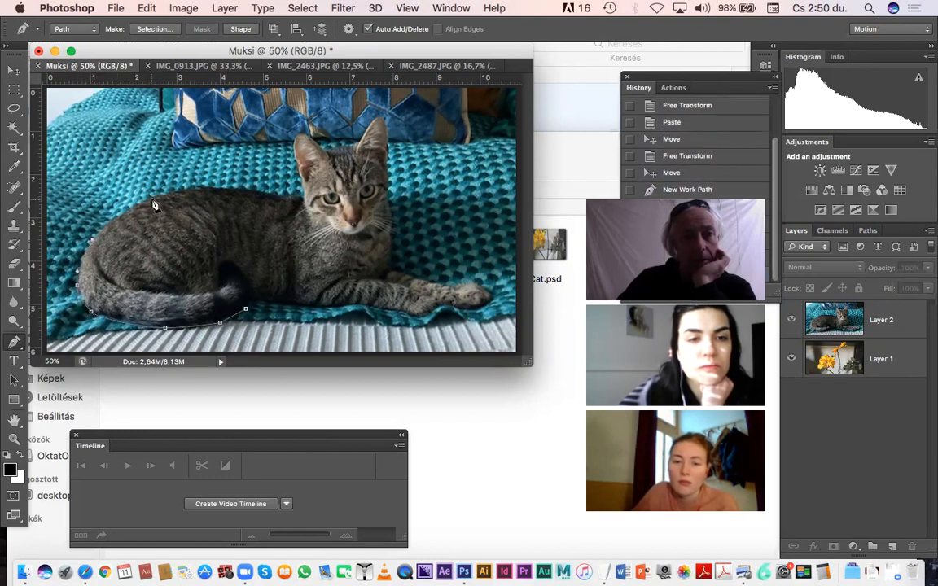
pyautogui.moveTo(211, 190); pyautogui.dragTo(236, 191)
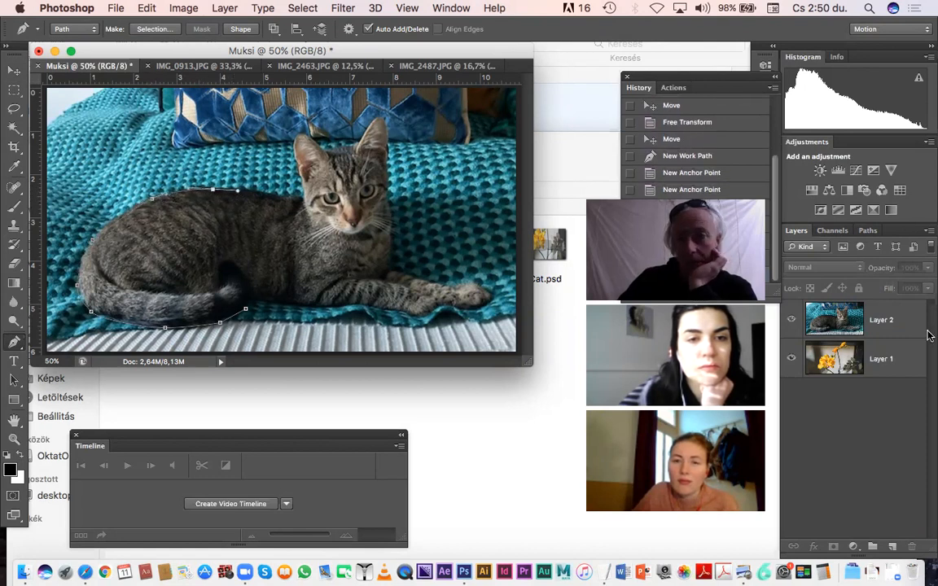
# Bring up the Paths panel and continue the outline from the cat's back past the neck and over both ears
pyautogui.click(867, 231)
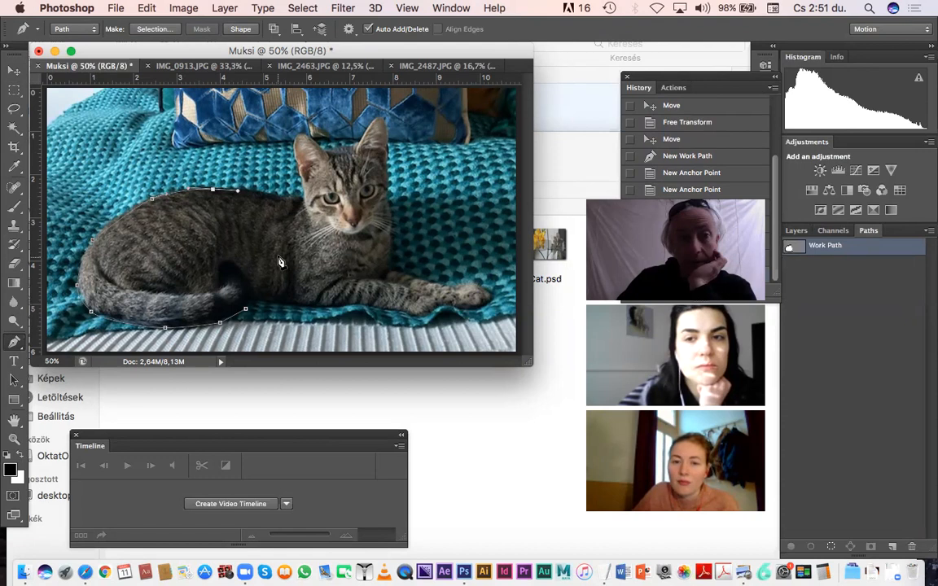
pyautogui.click(294, 199)
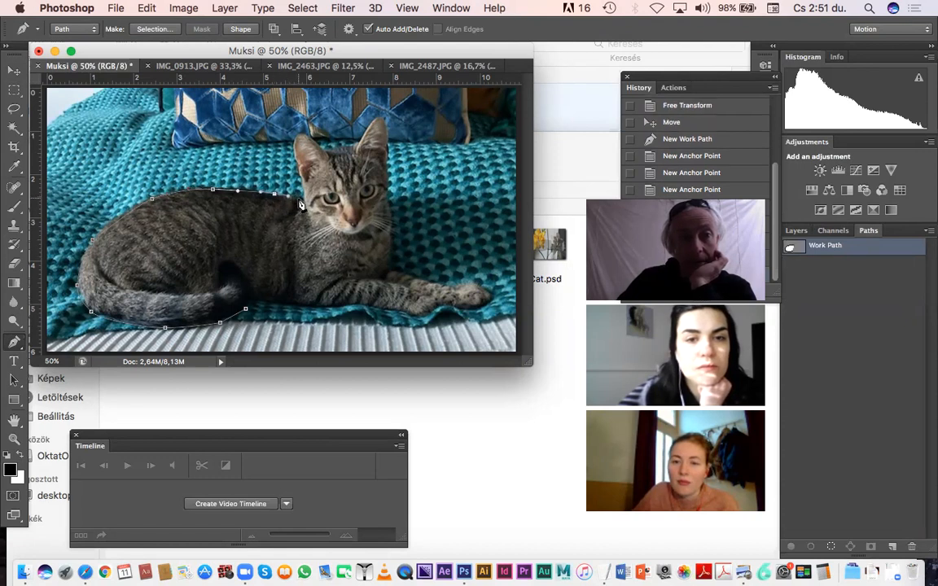
pyautogui.click(302, 192)
pyautogui.moveTo(302, 176); pyautogui.dragTo(319, 147)
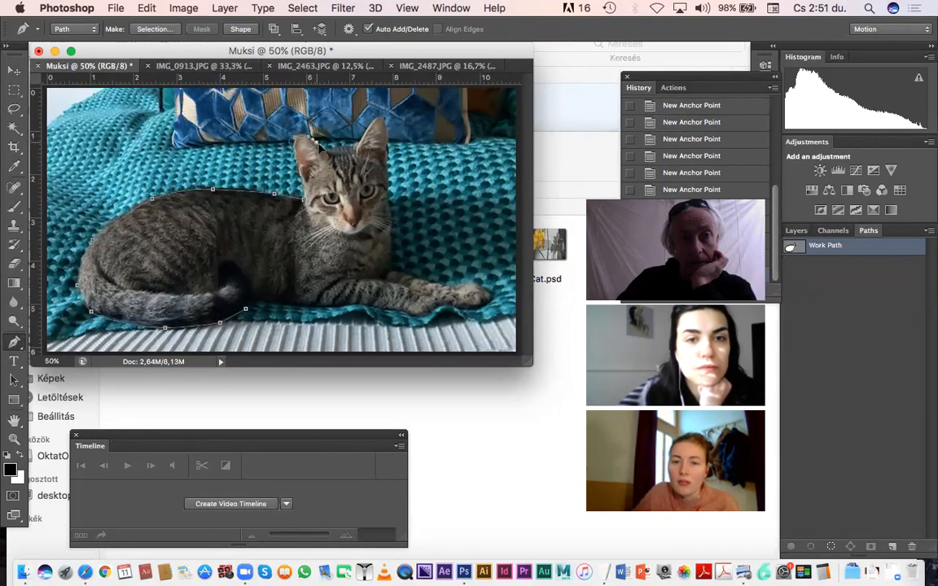
pyautogui.click(328, 152)
pyautogui.click(353, 147)
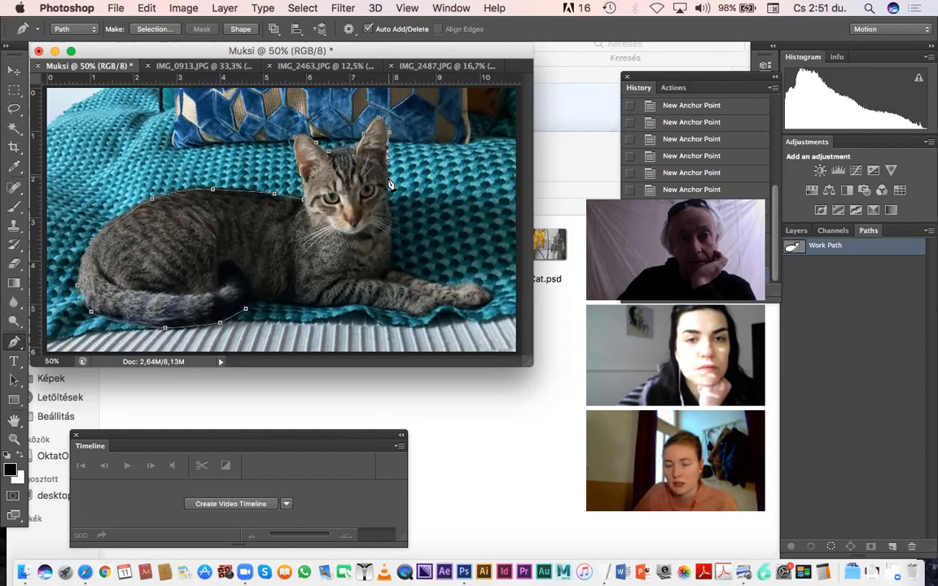
# Continue the path down the cat's chest, around the front paws and under the belly, closing it at the starting point
pyautogui.moveTo(391, 222); pyautogui.dragTo(392, 228)
pyautogui.click(393, 265)
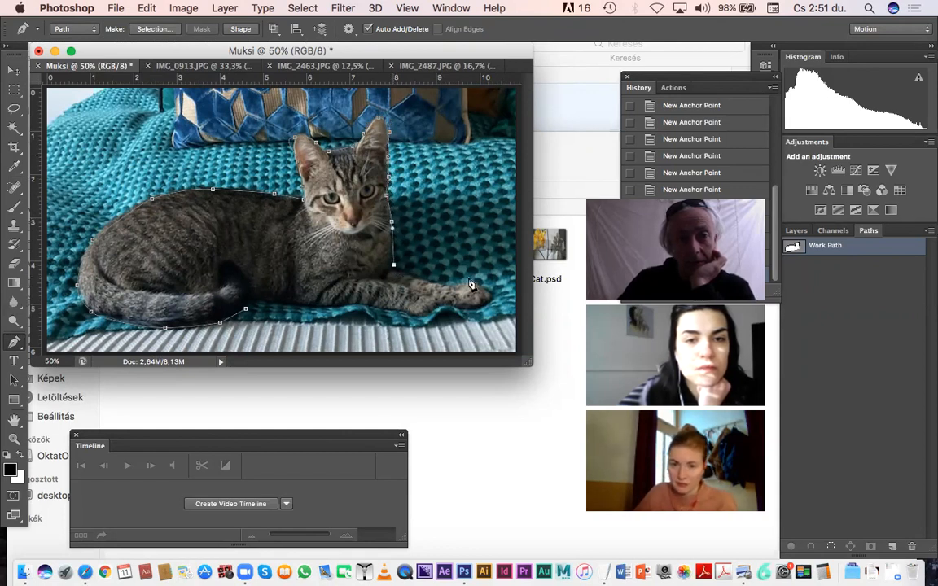
pyautogui.moveTo(438, 291); pyautogui.dragTo(326, 306)
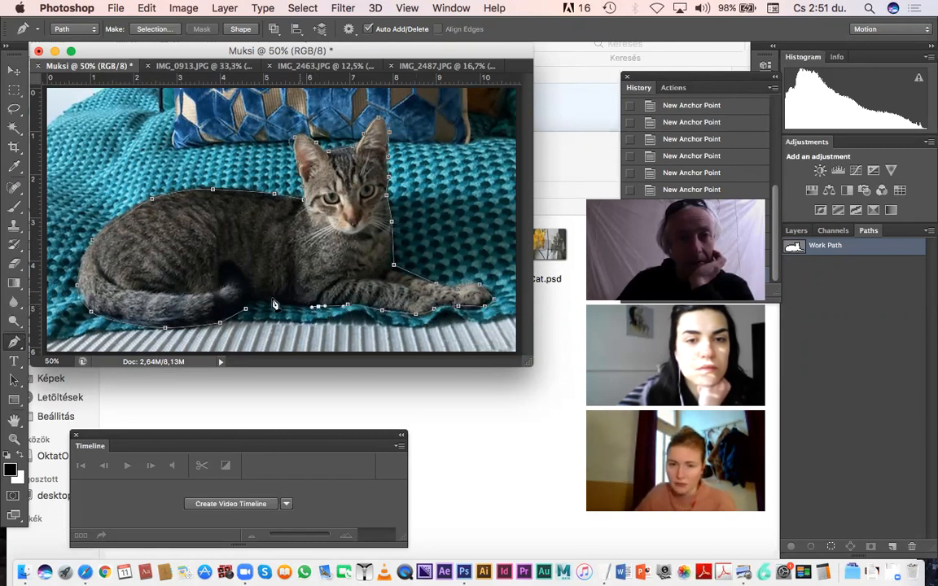
pyautogui.moveTo(259, 305); pyautogui.dragTo(254, 306)
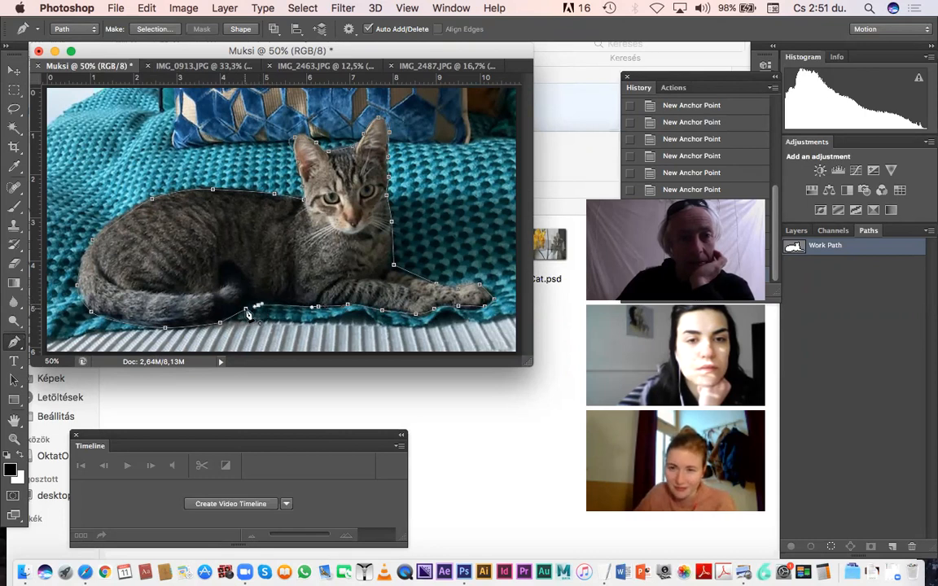
pyautogui.click(247, 310)
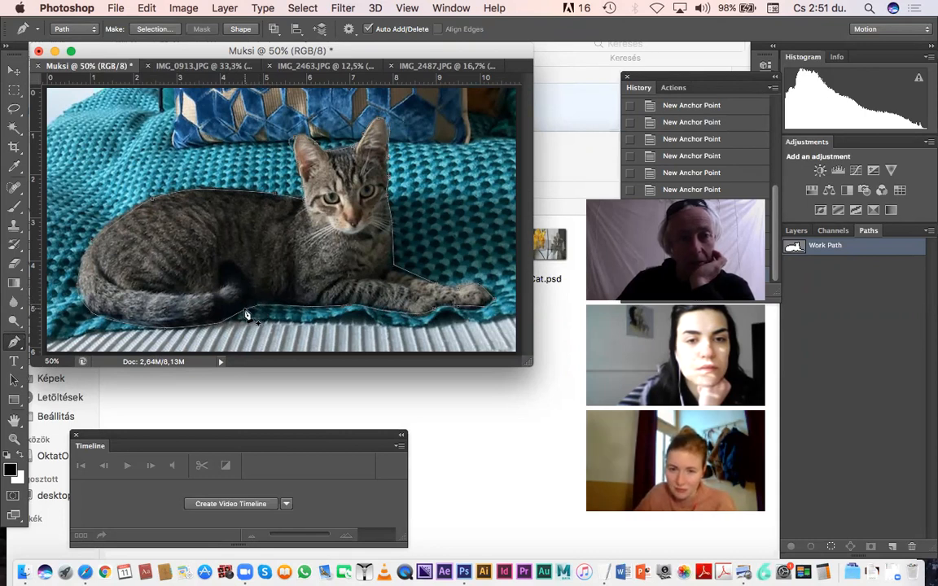
# Save the work path under the name cat and load it as a selection
pyautogui.doubleClick(832, 249)
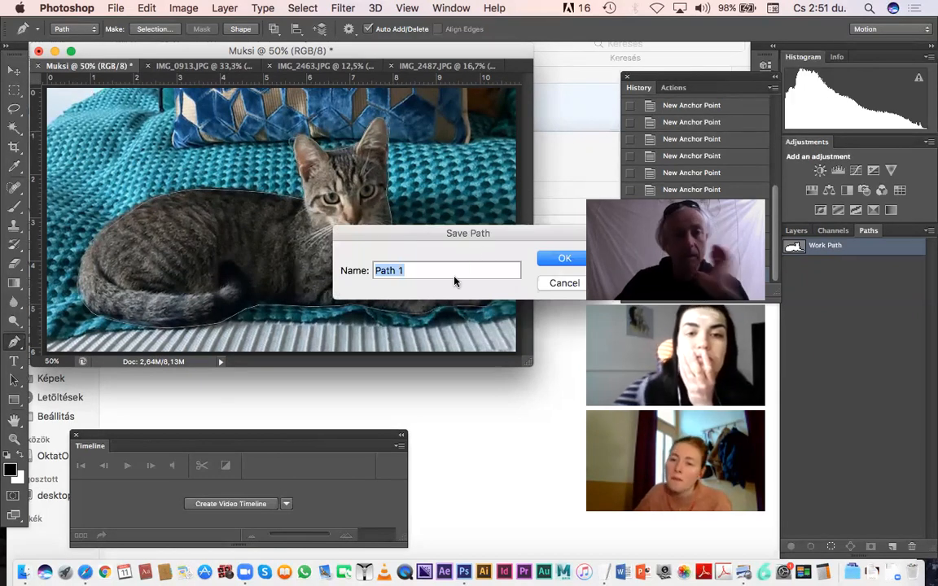
pyautogui.write('cat')
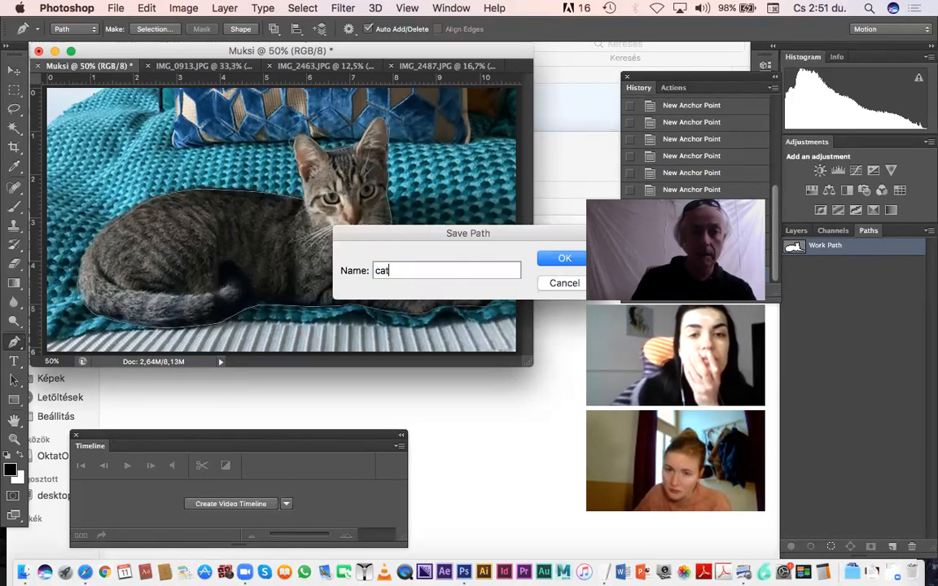
pyautogui.press('Return')
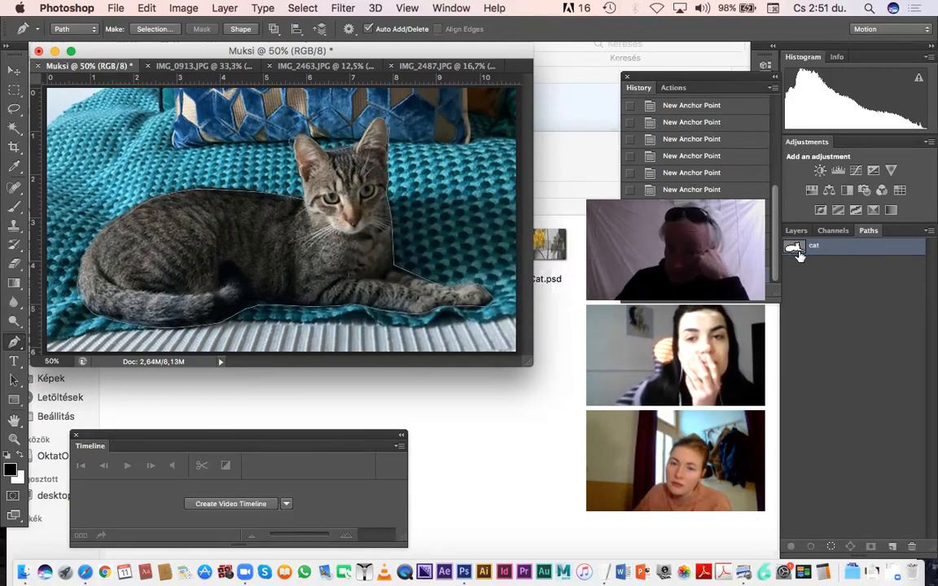
pyautogui.click(830, 550)
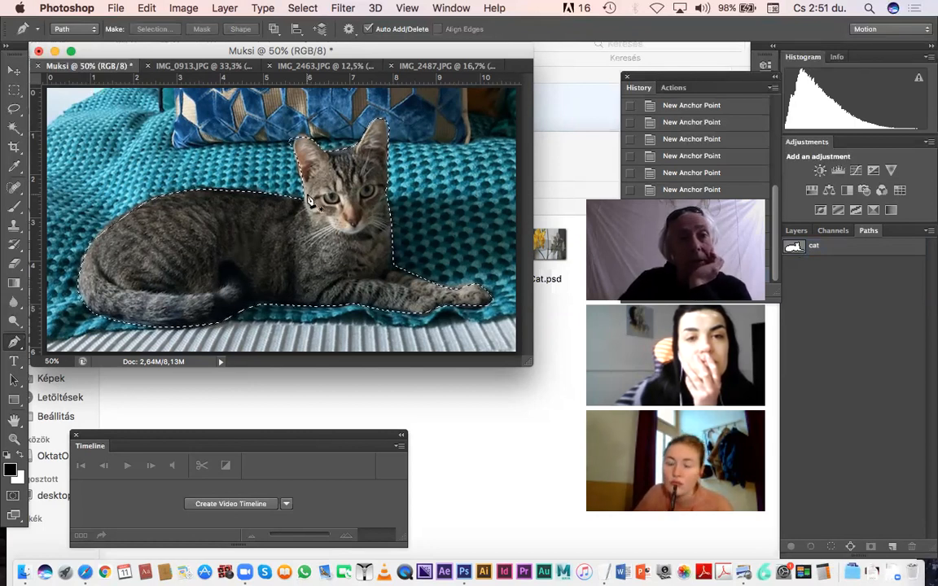
# Copy the selected cat from Layer 2 onto a new layer and hide Layer 2
pyautogui.click(797, 230)
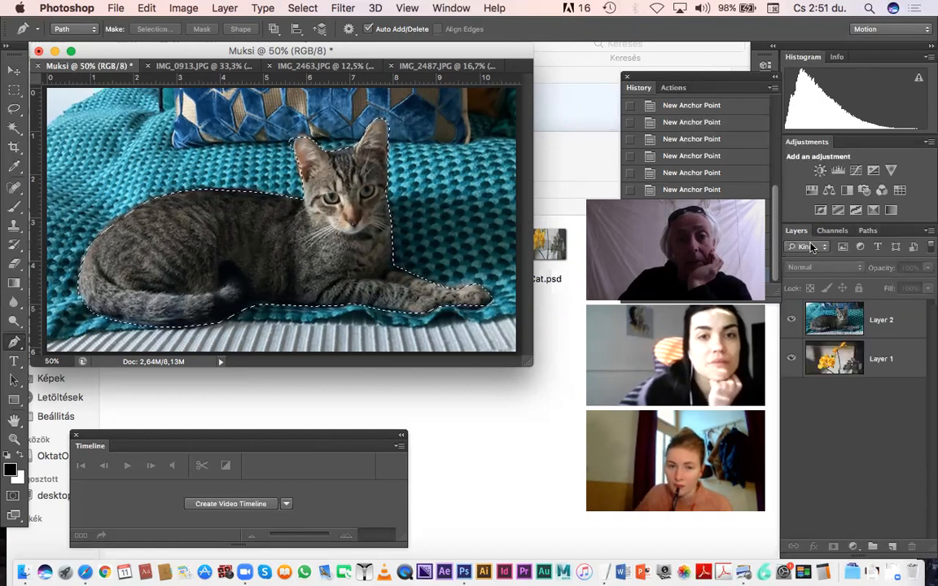
pyautogui.click(842, 324)
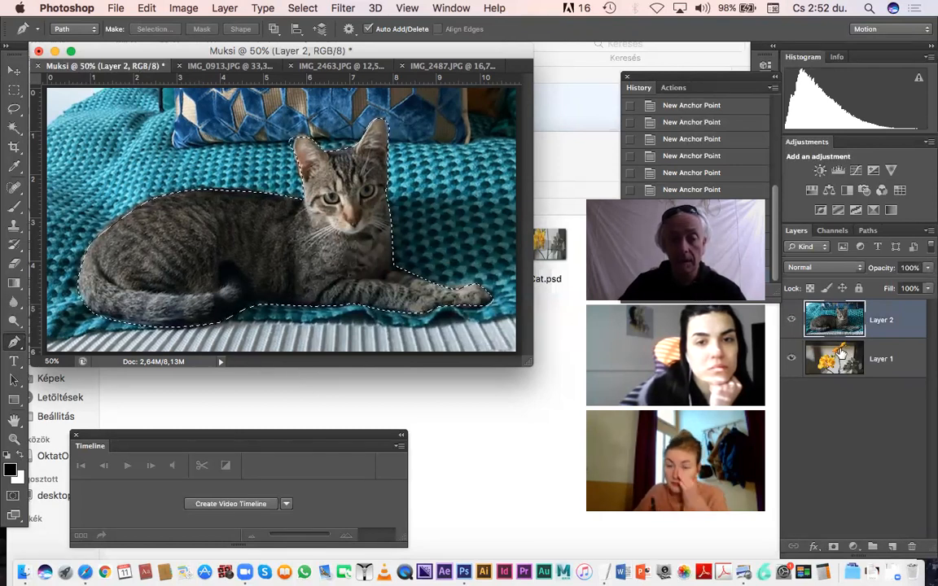
pyautogui.press('super+c')
pyautogui.press('super+v')
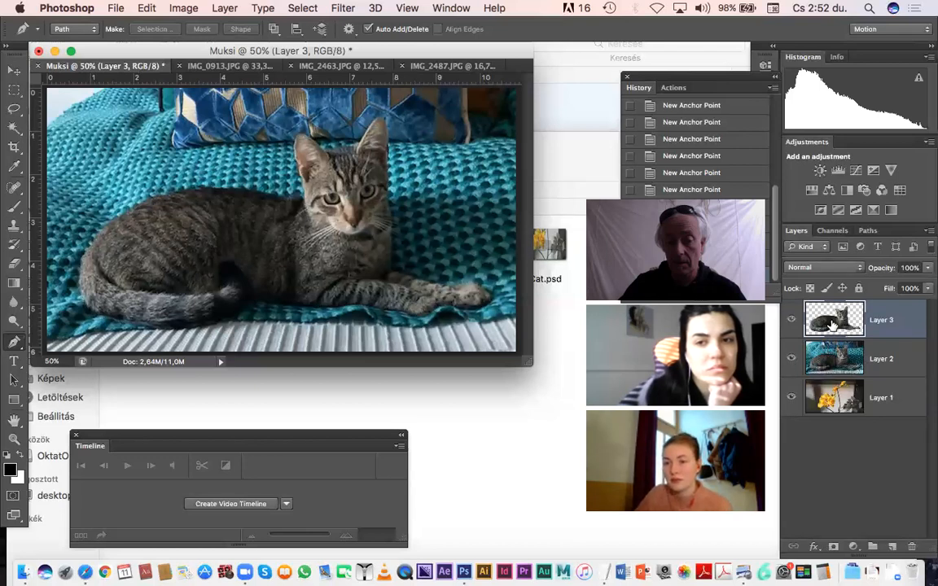
pyautogui.click(791, 361)
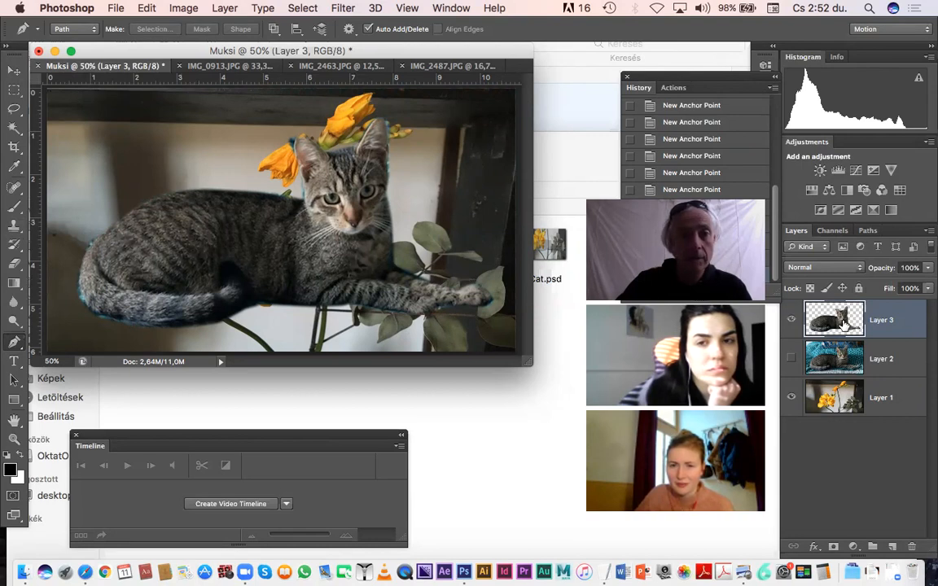
# Scale the cut-out cat proportionally to about 54.8% with its upper-left corner fixed, and delete the hidden Layer 2
pyautogui.click(147, 8)
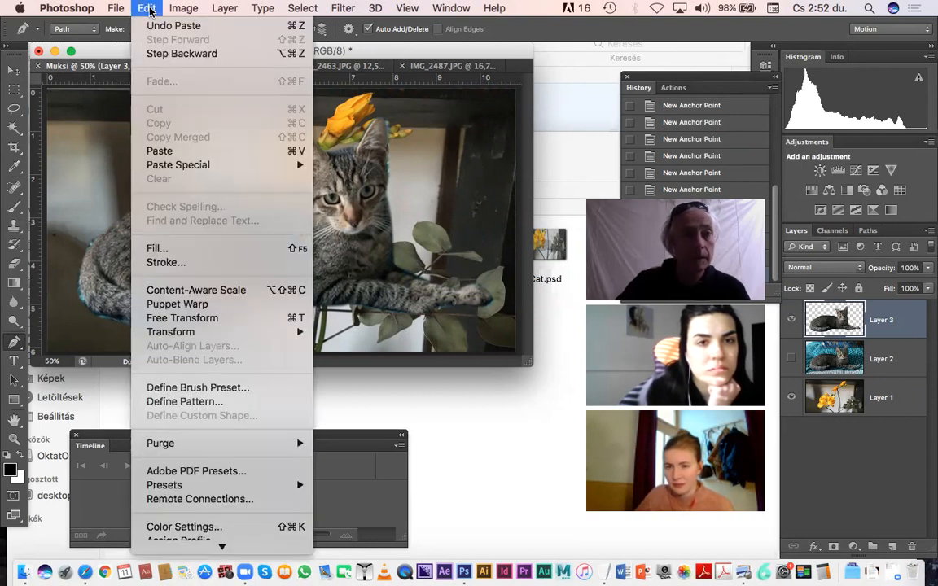
pyautogui.click(209, 318)
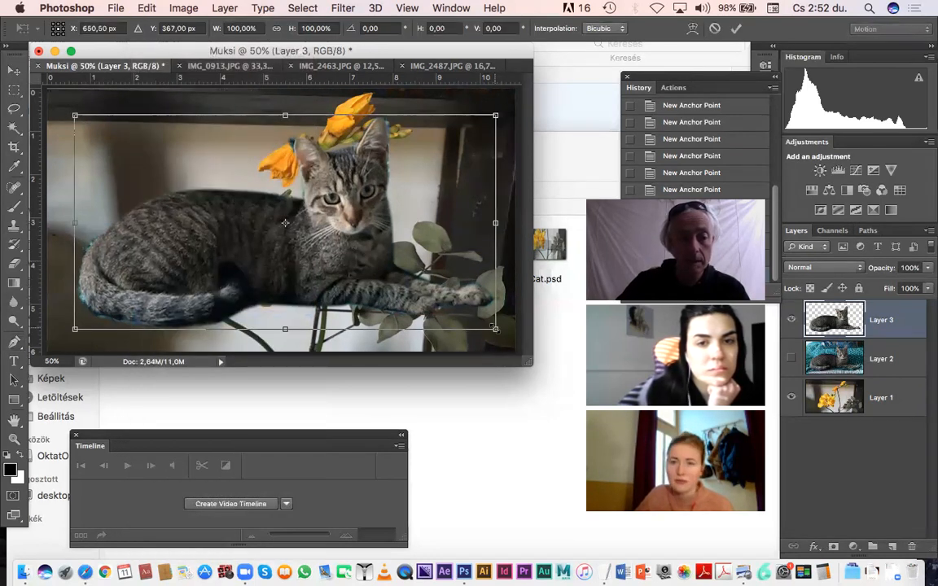
pyautogui.moveTo(494, 328); pyautogui.dragTo(295, 247)
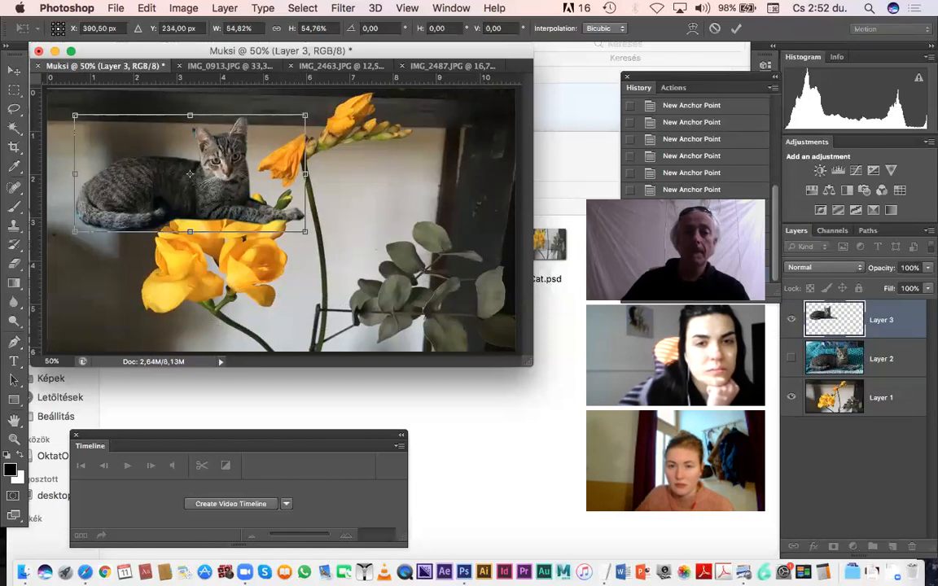
pyautogui.press('Return')
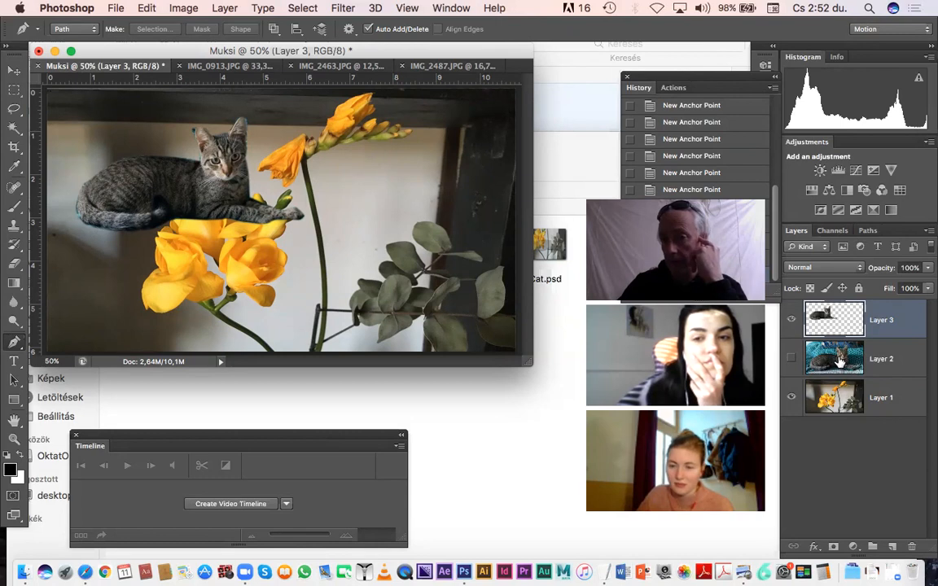
pyautogui.moveTo(838, 359); pyautogui.dragTo(912, 547)
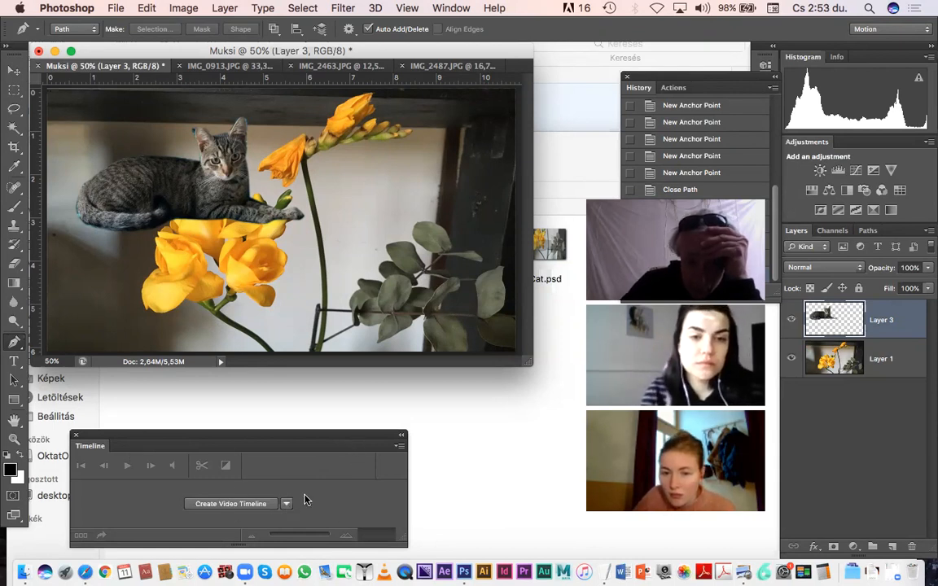
# Move the Timeline panel below the document, create a video timeline and enlarge the panel until the audio track shows
pyautogui.moveTo(300, 439); pyautogui.dragTo(275, 393)
pyautogui.moveTo(379, 498); pyautogui.dragTo(432, 514)
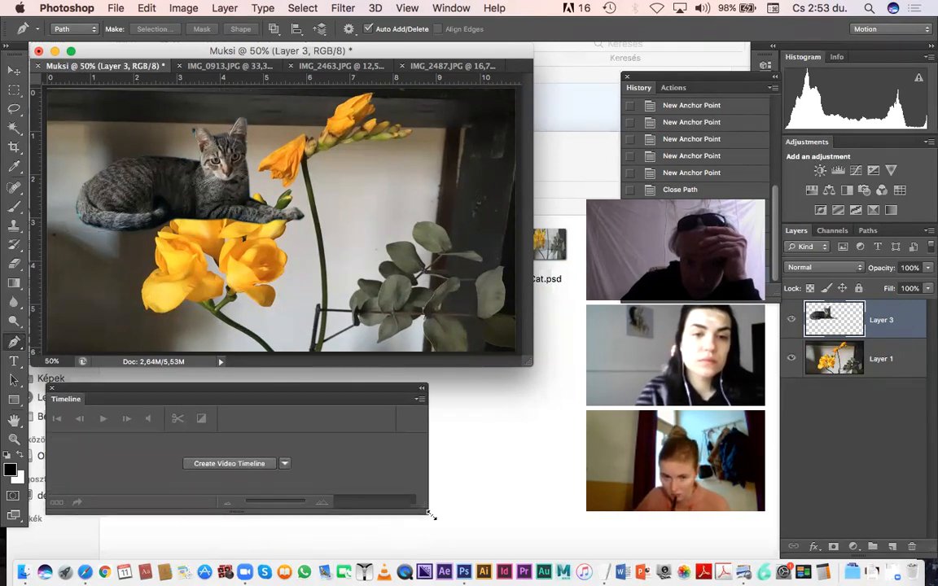
pyautogui.click(287, 466)
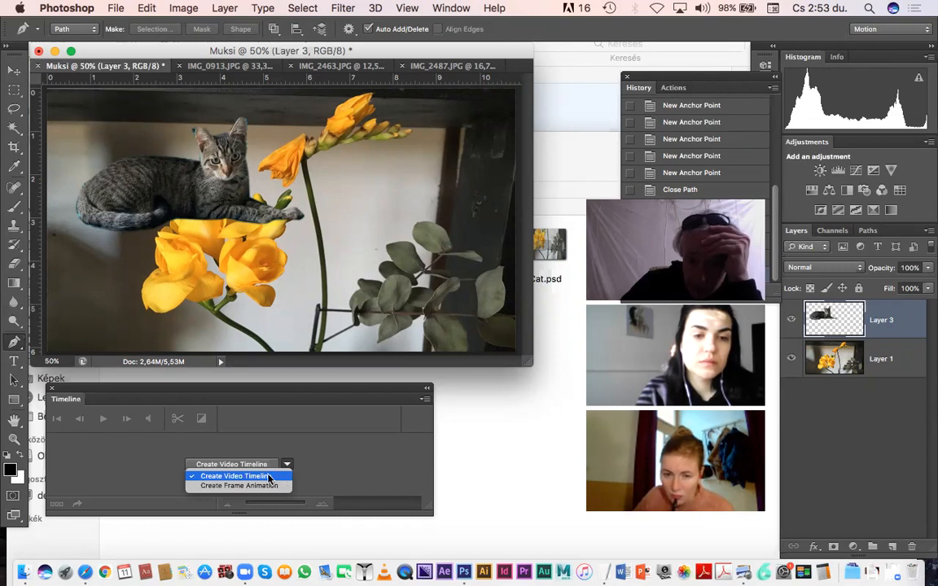
pyautogui.click(273, 477)
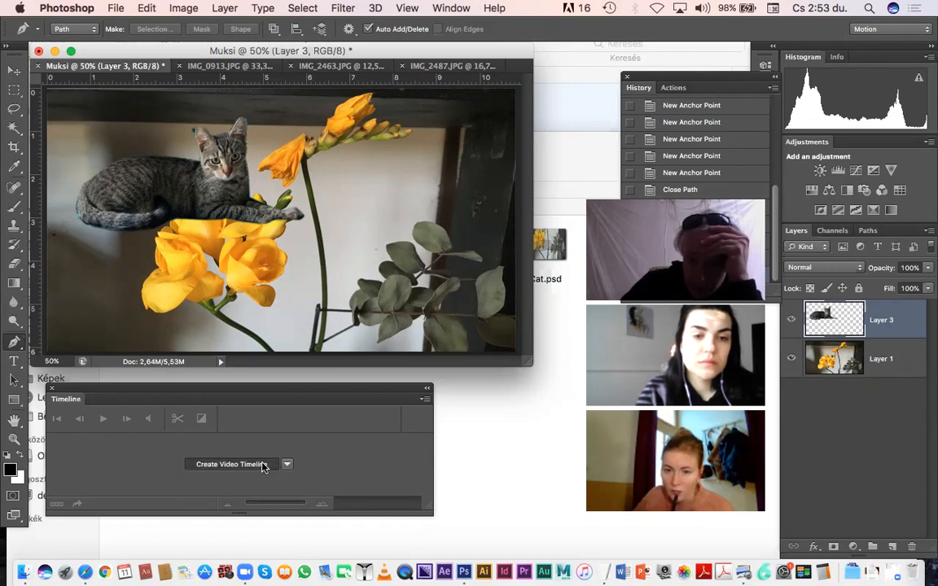
pyautogui.click(263, 464)
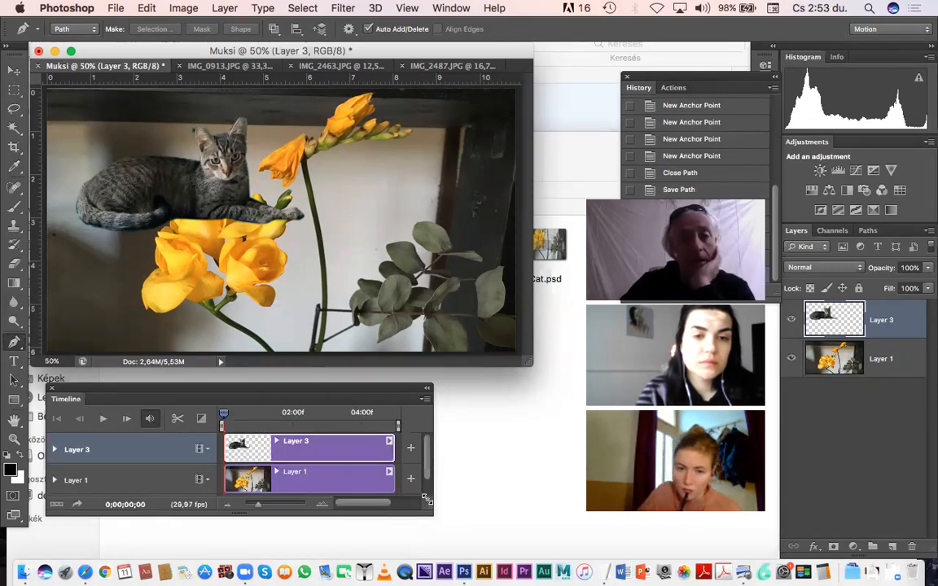
pyautogui.moveTo(489, 527); pyautogui.dragTo(494, 533)
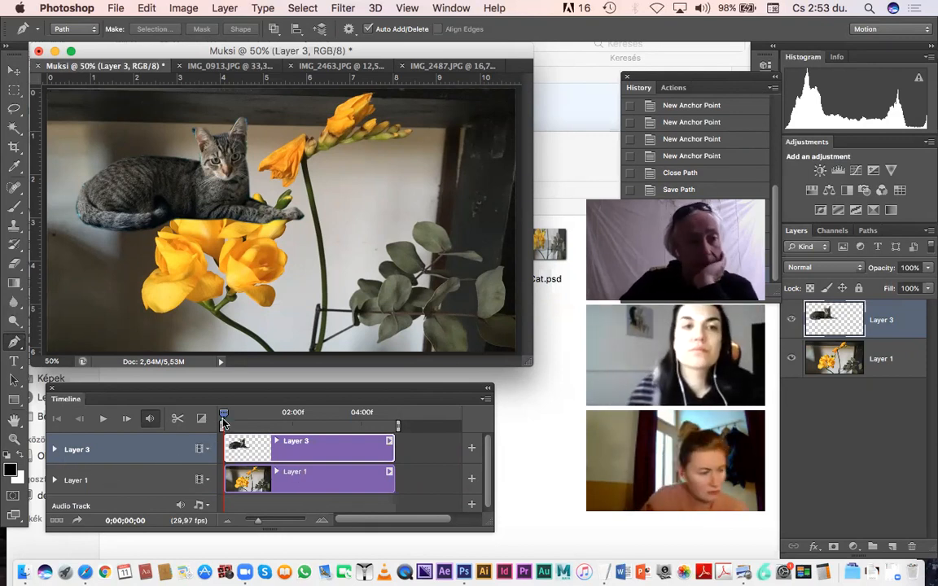
# Move the playhead to 0;00;04;27 and extend the Layer 3 and Layer 1 clips to about 06:00f
pyautogui.moveTo(224, 422); pyautogui.dragTo(394, 424)
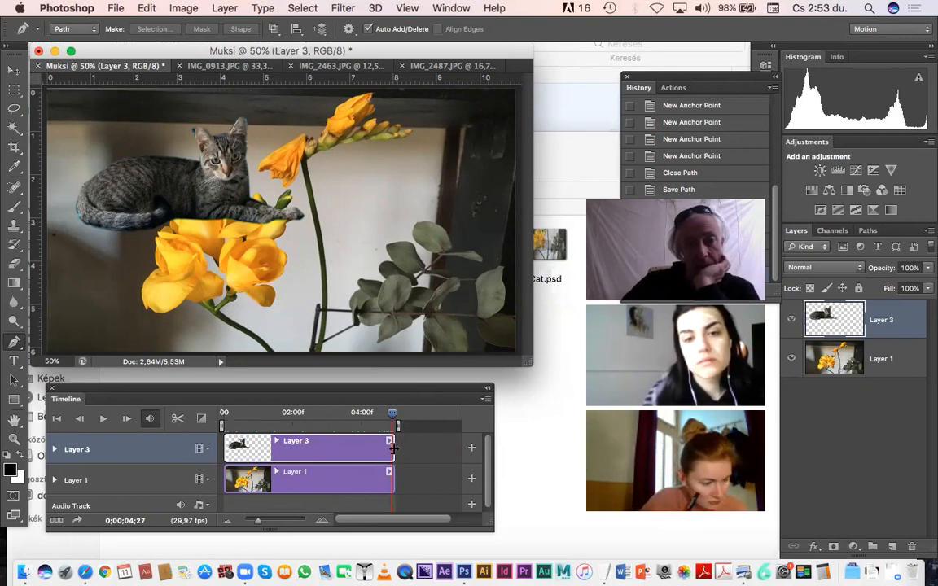
pyautogui.moveTo(397, 448); pyautogui.dragTo(430, 454)
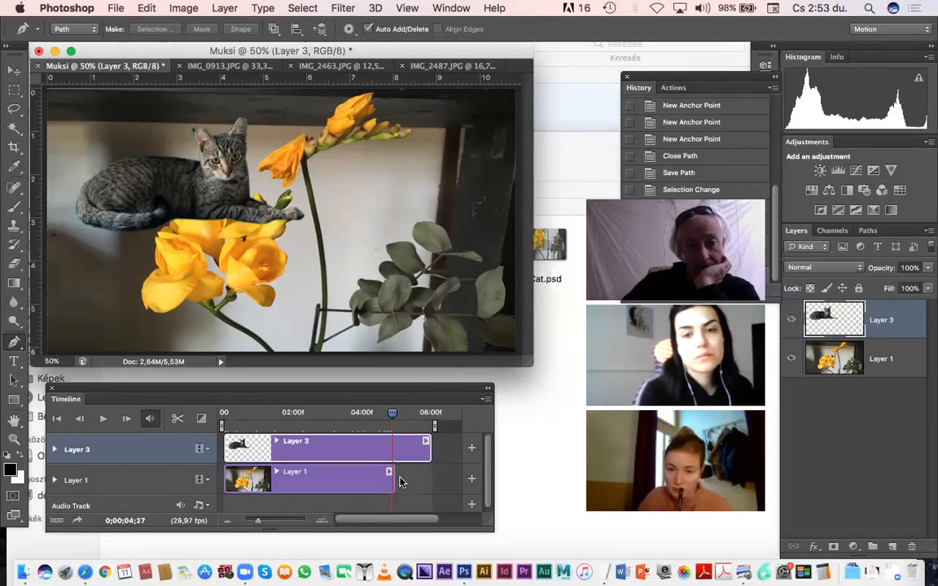
pyautogui.moveTo(394, 482); pyautogui.dragTo(429, 472)
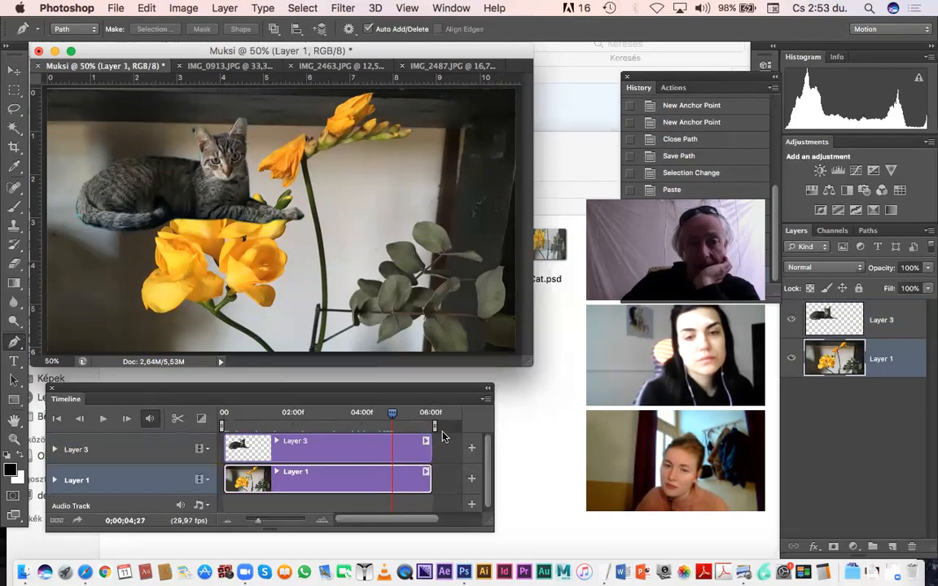
# End the timeline work area at 0;00;04;27 and bring the playhead back to 0;00;04;14
pyautogui.moveTo(429, 426); pyautogui.dragTo(392, 426)
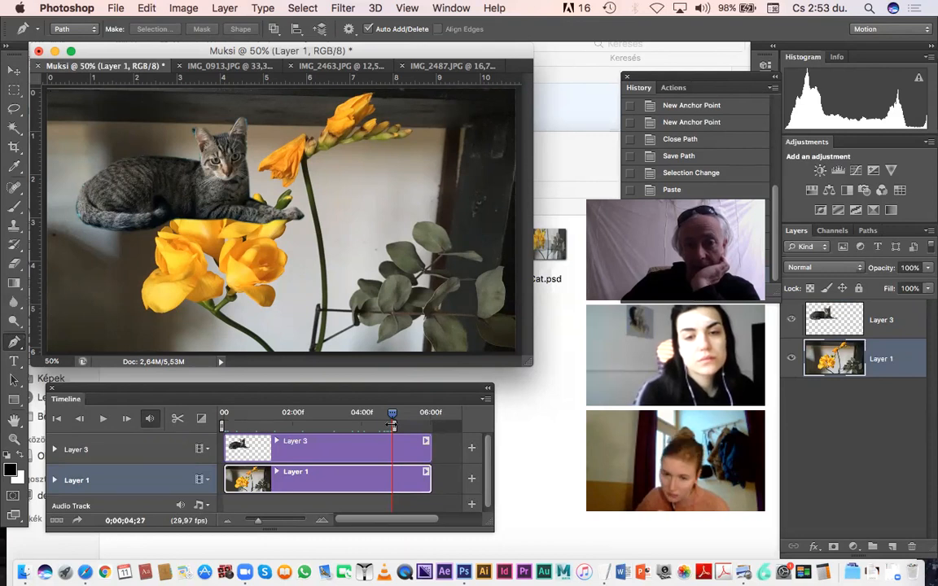
pyautogui.moveTo(391, 419)
pyautogui.mouseDown()
pyautogui.moveTo(214, 415)
pyautogui.moveTo(380, 421)
pyautogui.mouseUp()
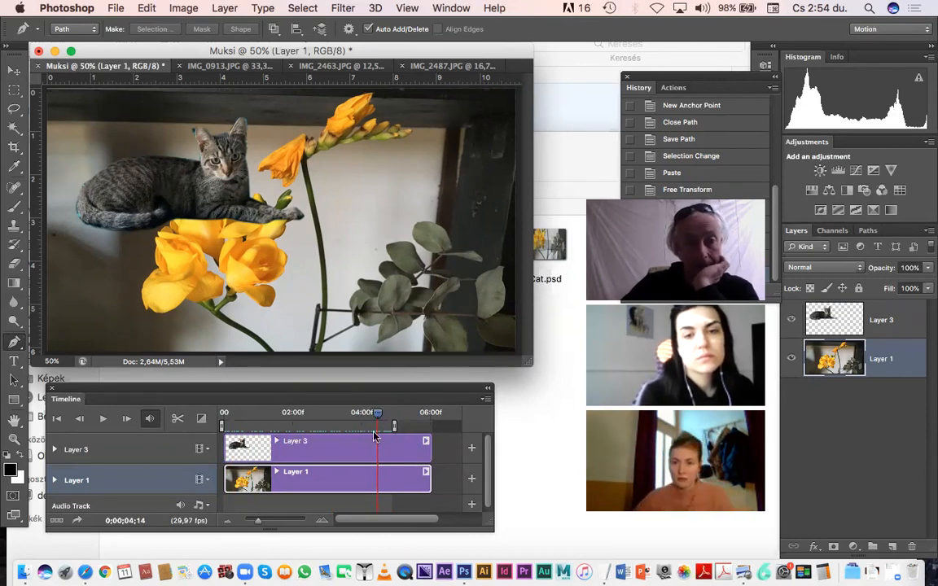
# Expand Layer 3's animation properties in the timeline and move the cat slightly down and to the left with the Move tool
pyautogui.click(55, 450)
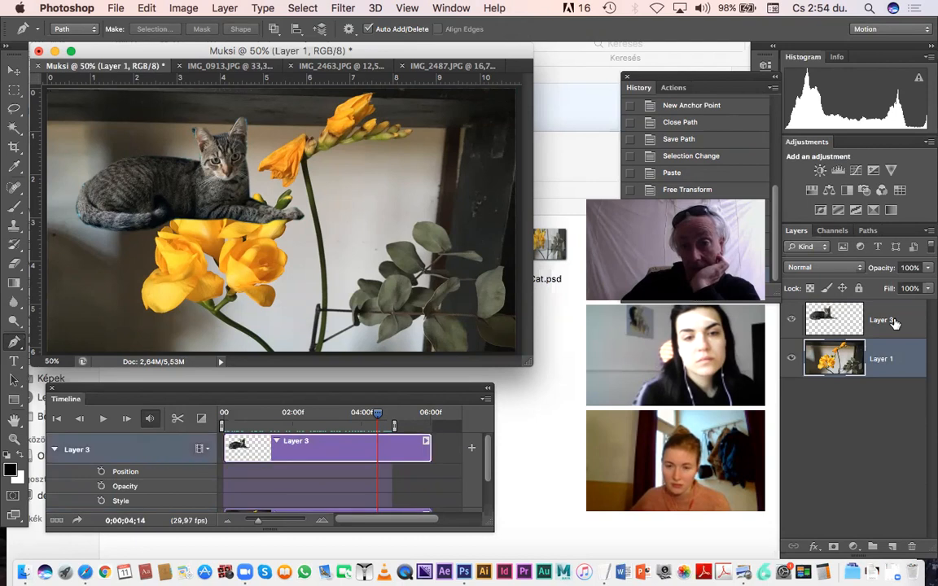
pyautogui.click(894, 323)
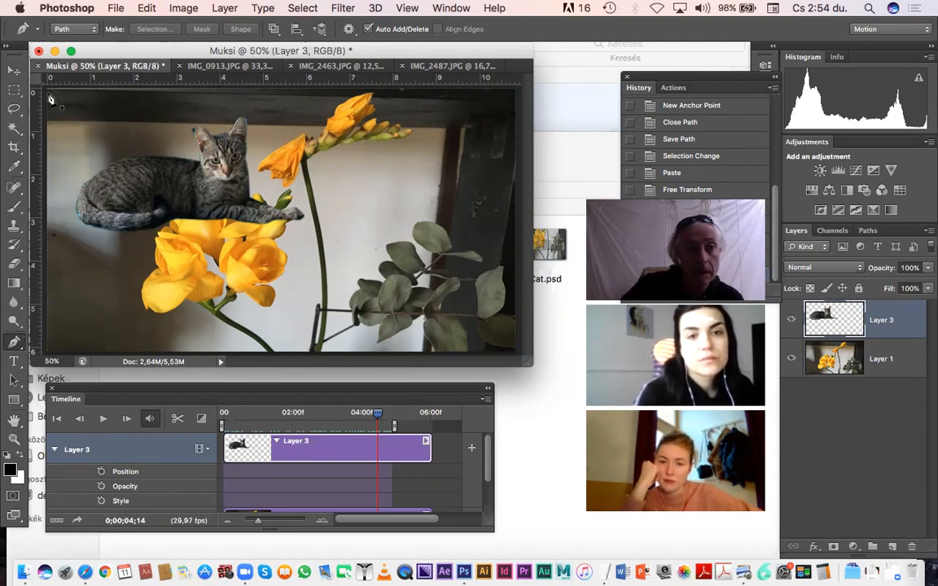
pyautogui.click(16, 74)
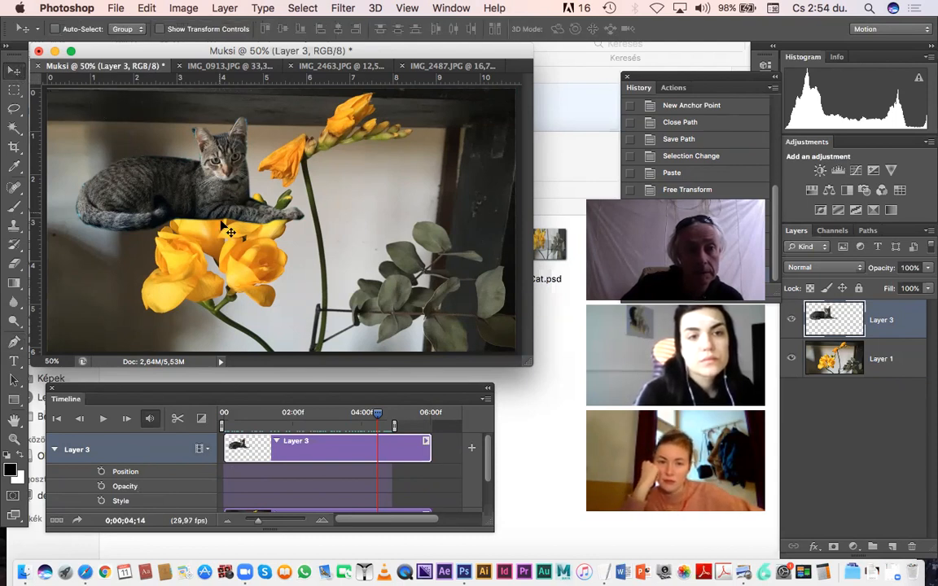
pyautogui.moveTo(203, 192); pyautogui.dragTo(193, 212)
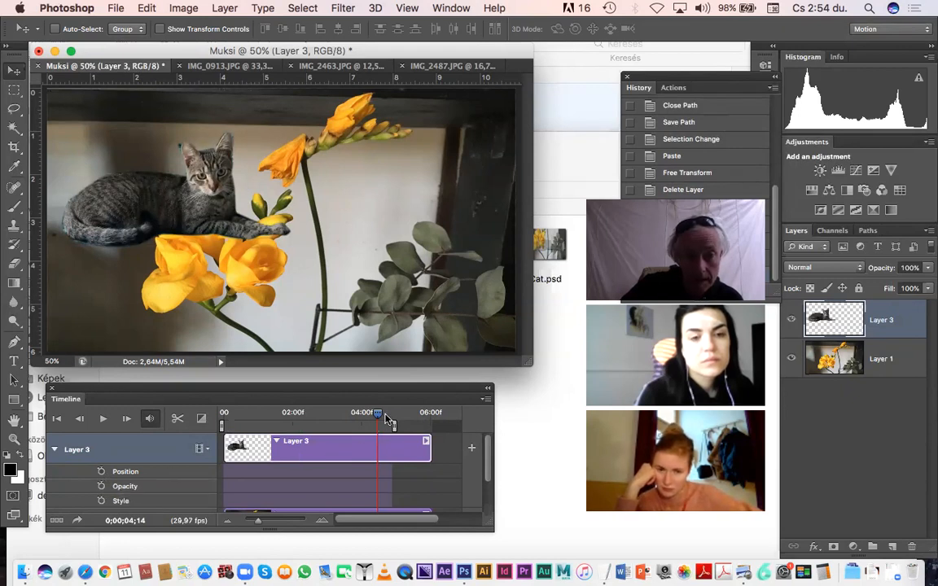
# Return the playhead to 0;00;00;00 and enable Position keyframing for Layer 3
pyautogui.moveTo(371, 417); pyautogui.dragTo(220, 419)
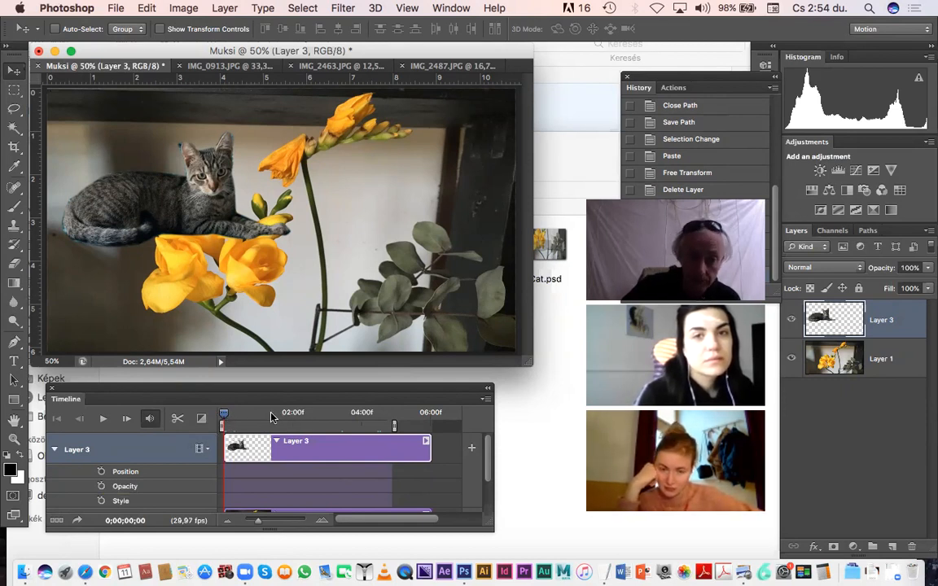
pyautogui.click(101, 472)
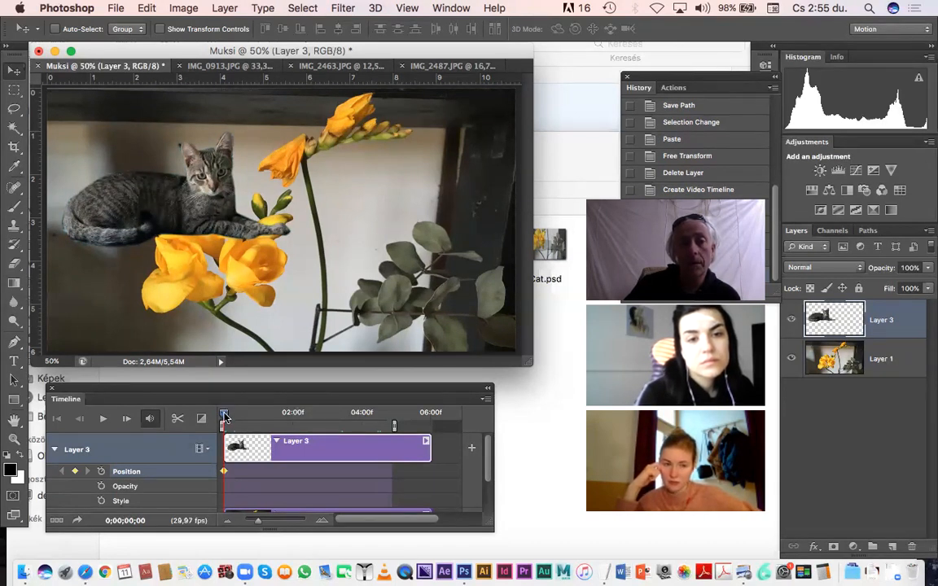
pyautogui.moveTo(224, 414); pyautogui.dragTo(224, 414)
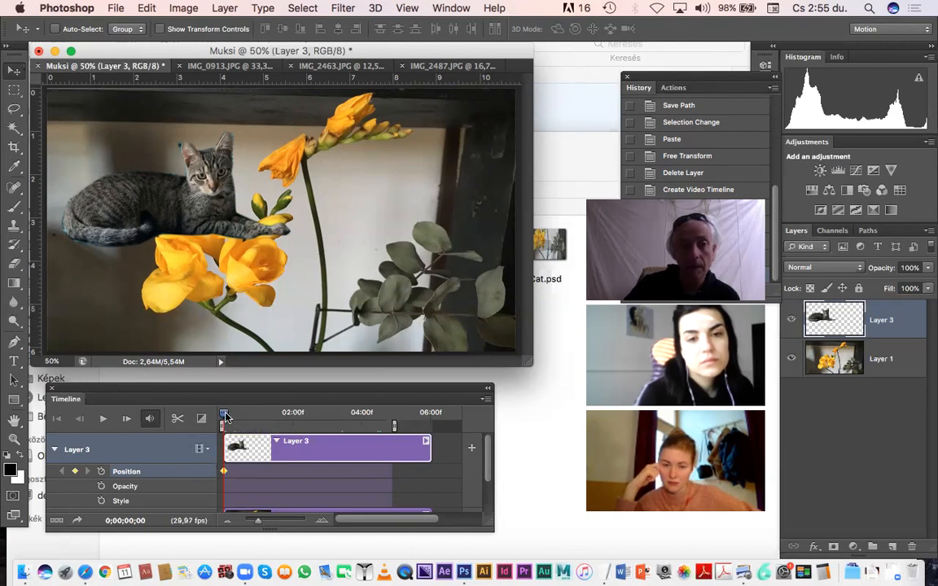
# Create Layer 3 Position keyframes by moving the cat down and right at 0;00;01;24 and further right towards the leaves at 0;00;03;08
pyautogui.moveTo(224, 414); pyautogui.dragTo(286, 419)
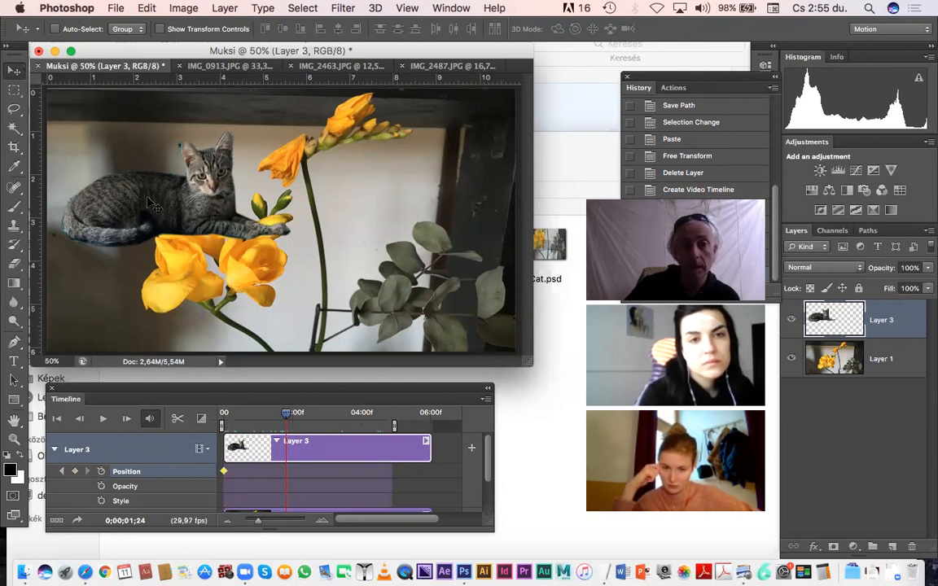
pyautogui.moveTo(149, 203); pyautogui.dragTo(219, 228)
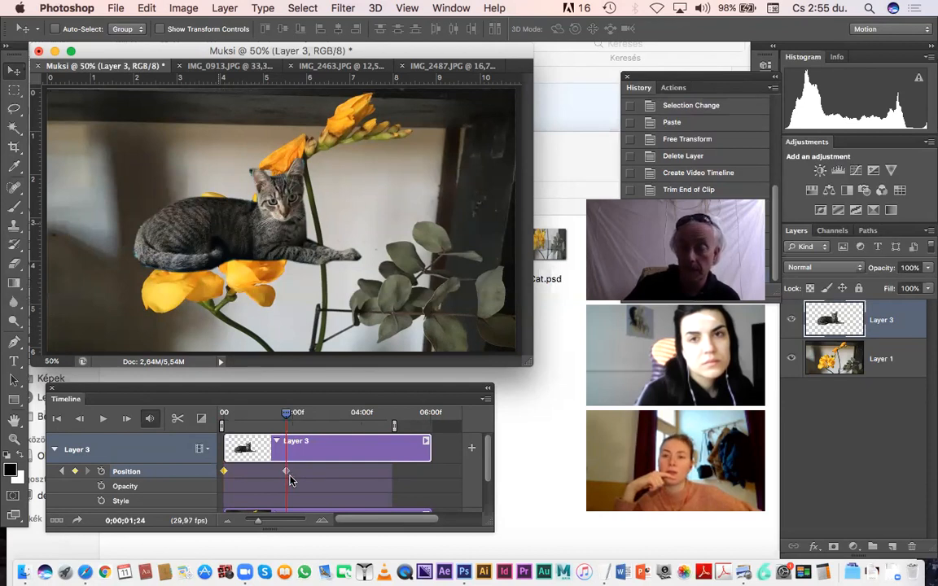
pyautogui.moveTo(287, 415); pyautogui.dragTo(336, 424)
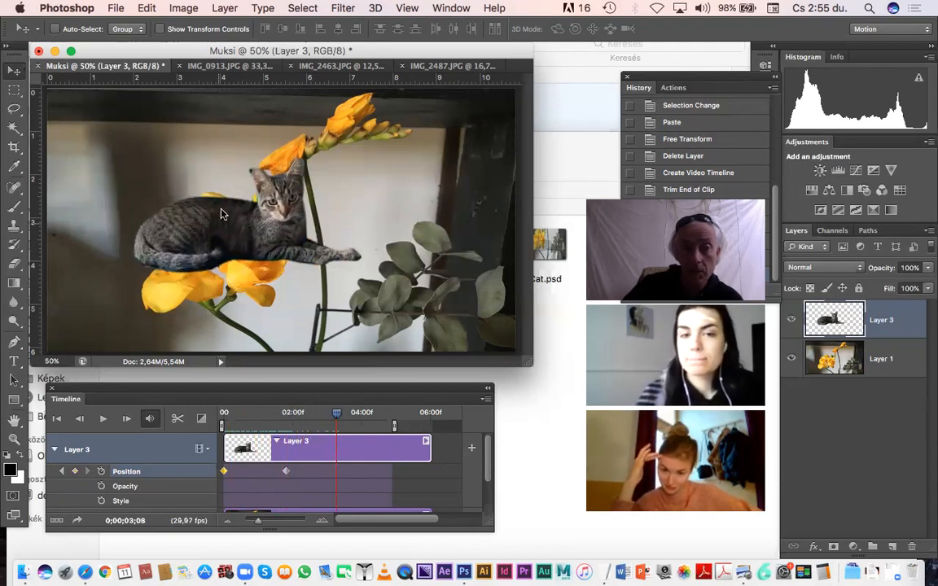
pyautogui.moveTo(245, 217); pyautogui.dragTo(321, 218)
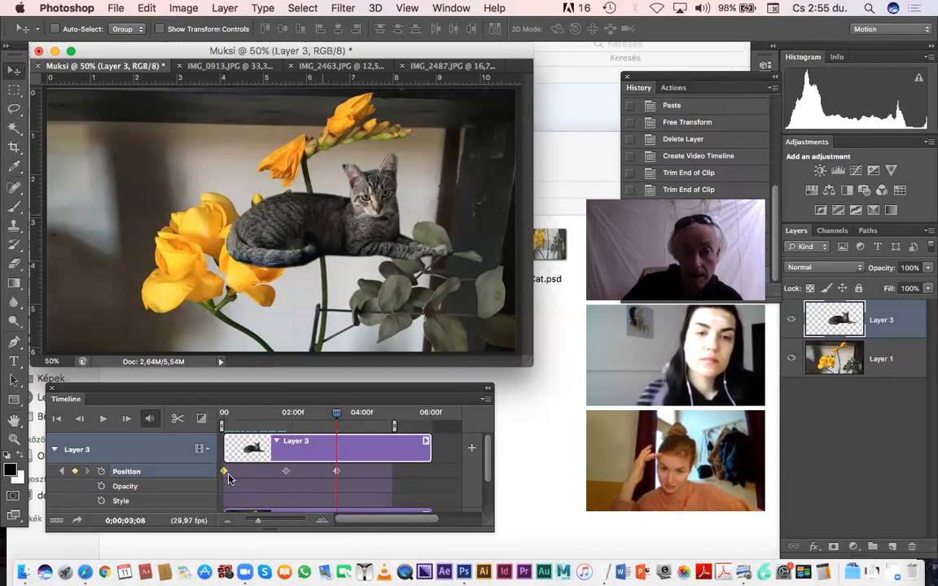
# Copy Layer 3's first Position keyframe and paste it at 0;00;04;15
pyautogui.moveTo(340, 418); pyautogui.dragTo(379, 419)
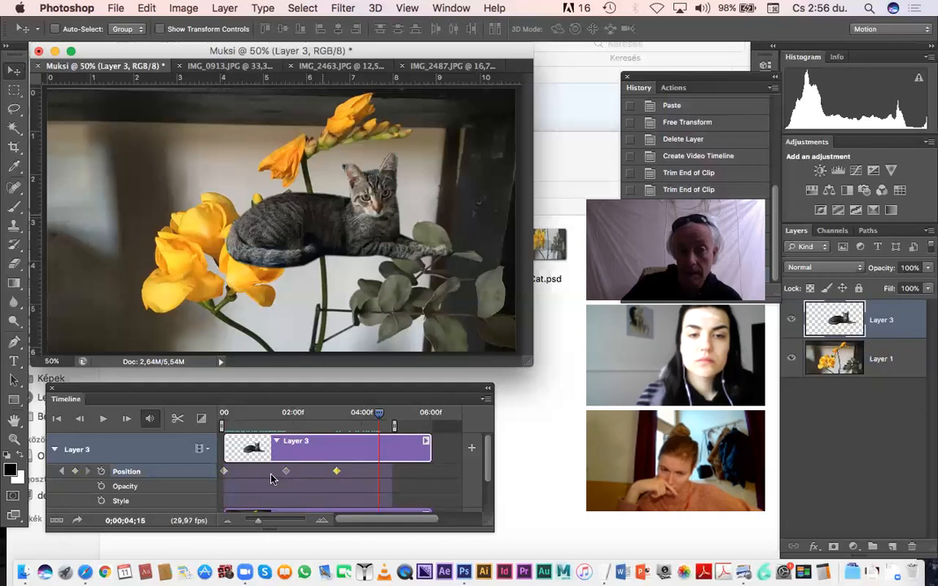
pyautogui.click(224, 472)
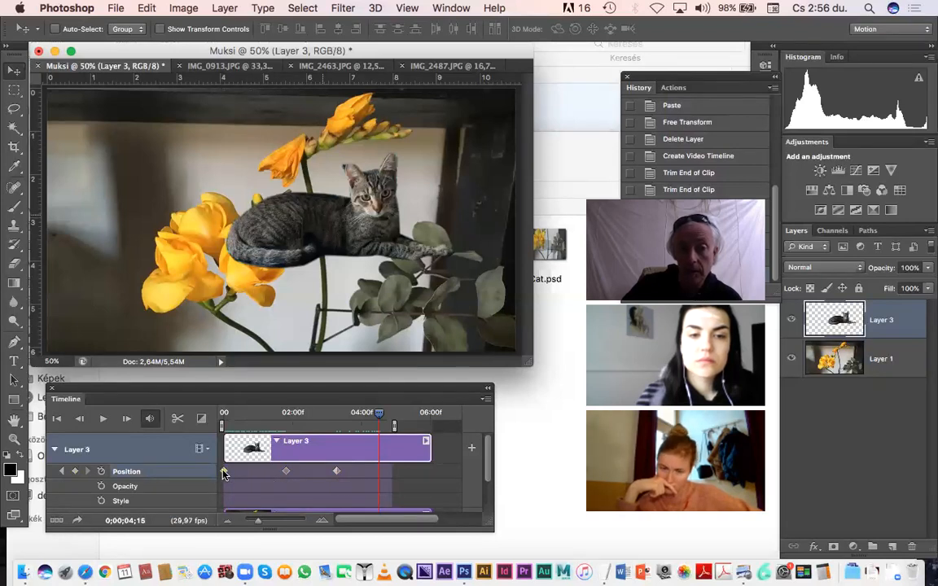
pyautogui.rightClick(224, 474)
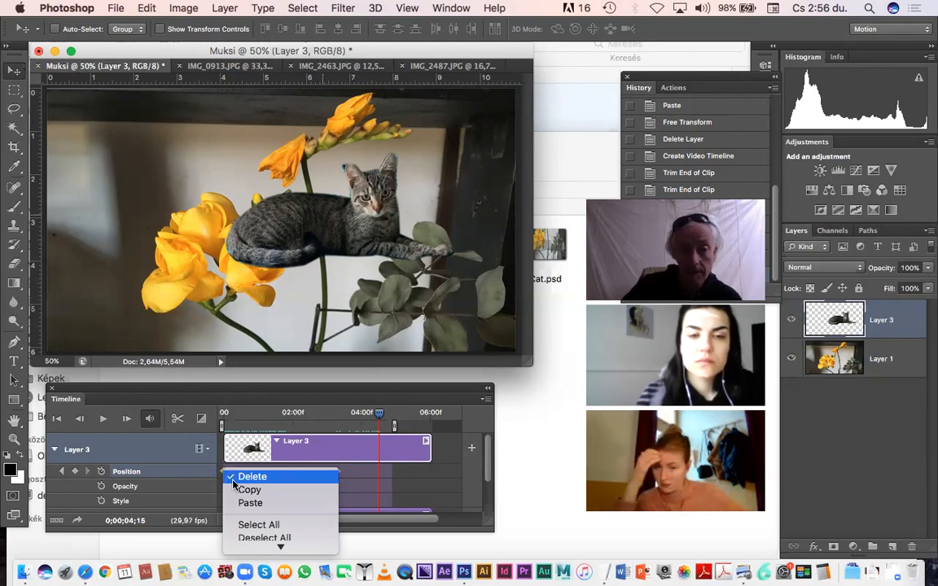
pyautogui.click(236, 489)
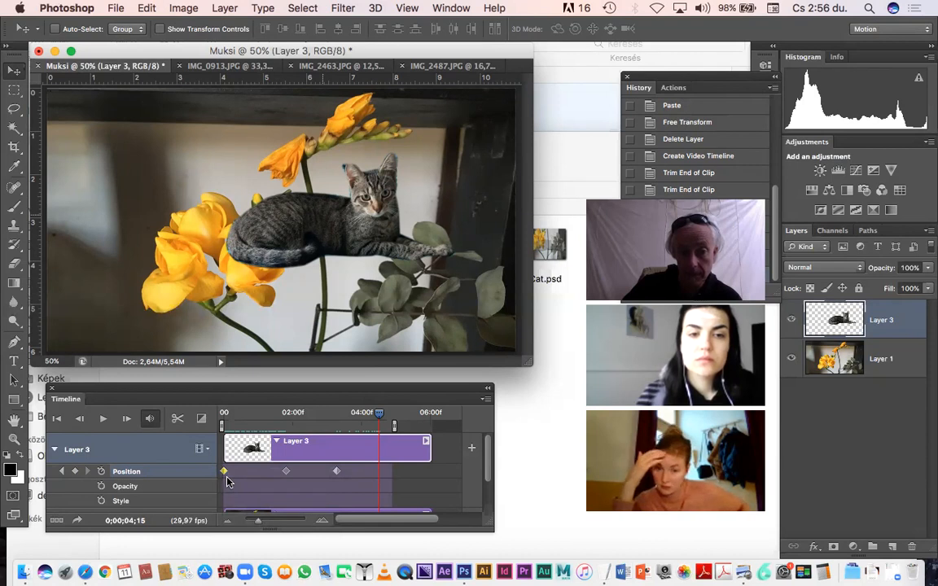
pyautogui.rightClick(225, 472)
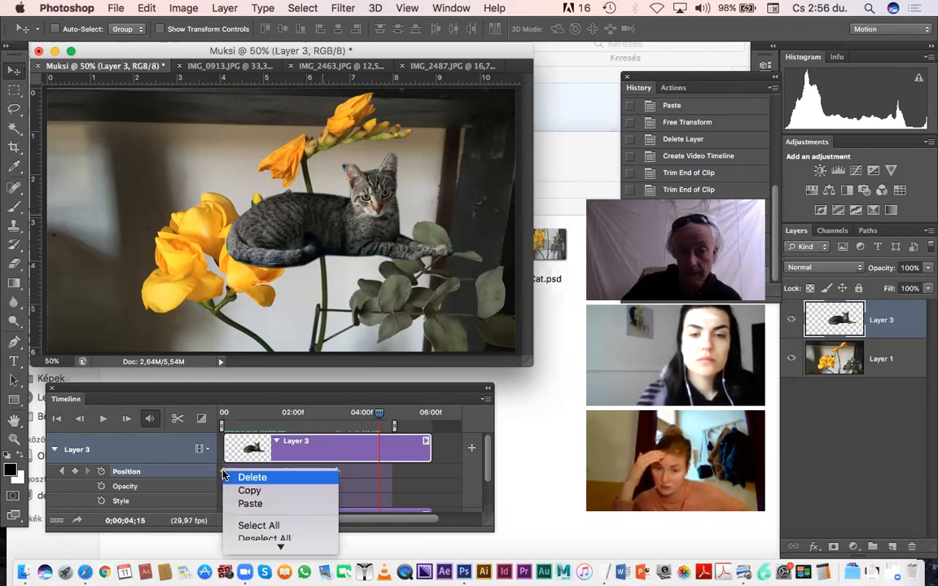
pyautogui.click(249, 503)
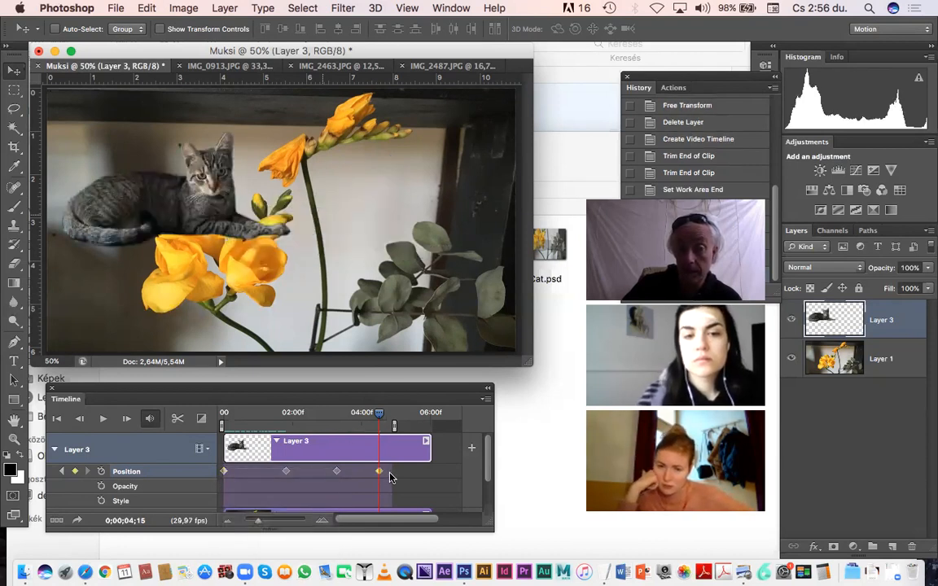
# Shift Layer 3's last Position keyframe earlier to about 0;00;04;04
pyautogui.moveTo(379, 416)
pyautogui.mouseDown()
pyautogui.moveTo(236, 424)
pyautogui.moveTo(387, 423)
pyautogui.mouseUp()
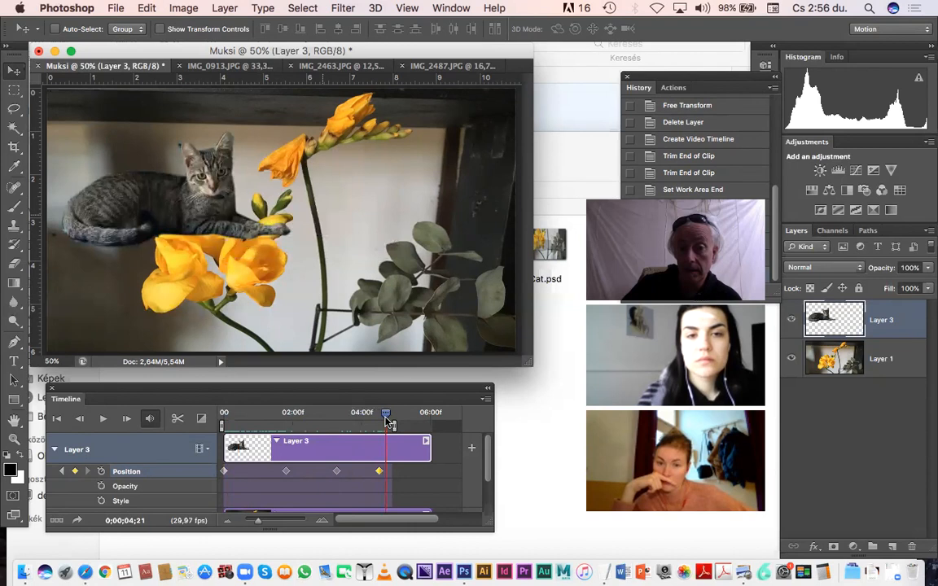
pyautogui.moveTo(379, 474); pyautogui.dragTo(365, 473)
# Play the cat's position animation from the beginning of the timeline
pyautogui.moveTo(373, 419); pyautogui.dragTo(198, 393)
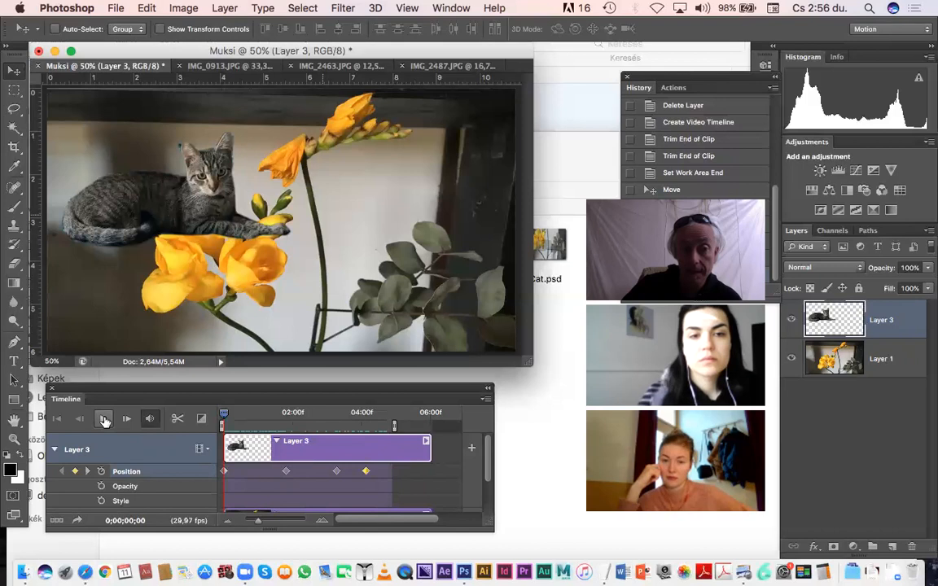
pyautogui.click(103, 419)
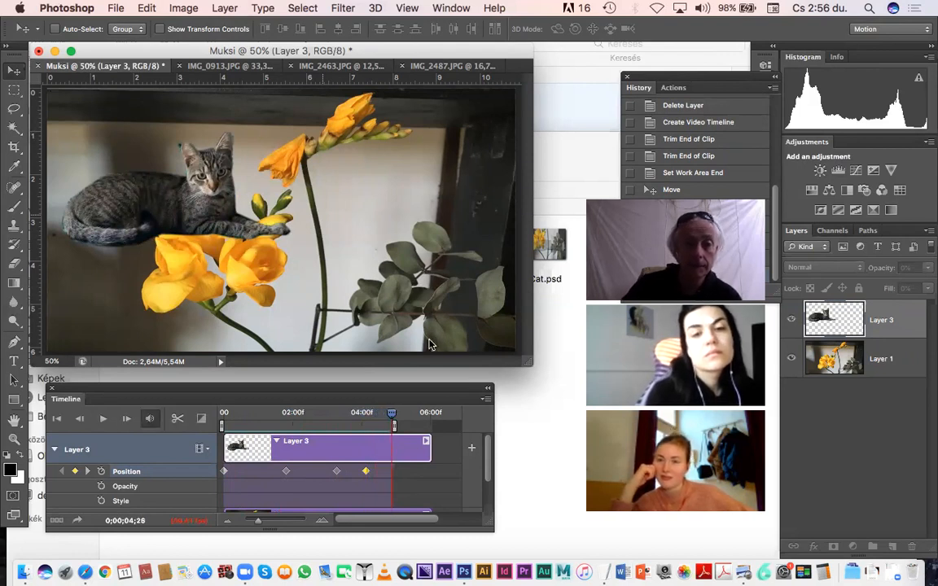
pyautogui.click(103, 418)
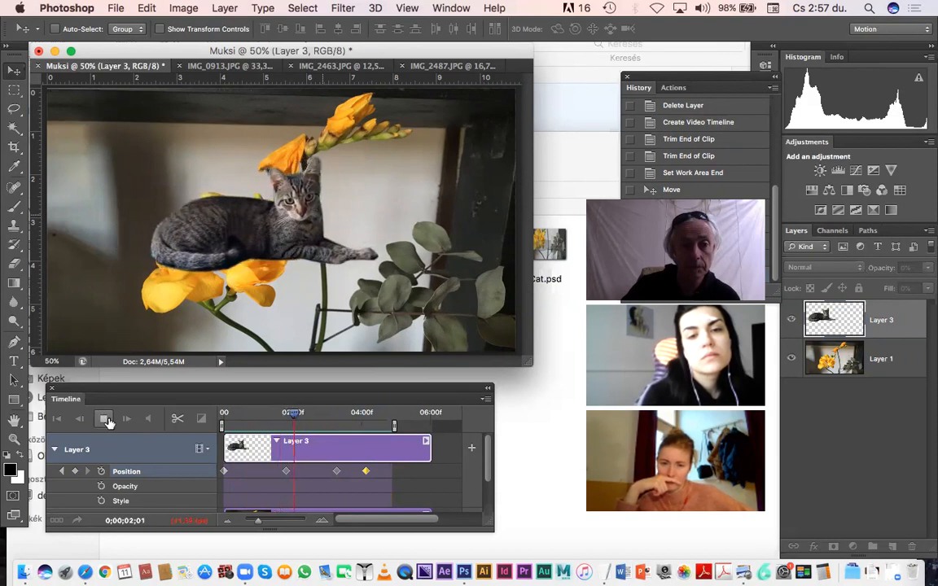
# Shorten the work area to end just after the last Position keyframe and replay the animation from the first frame
pyautogui.moveTo(394, 426); pyautogui.dragTo(376, 426)
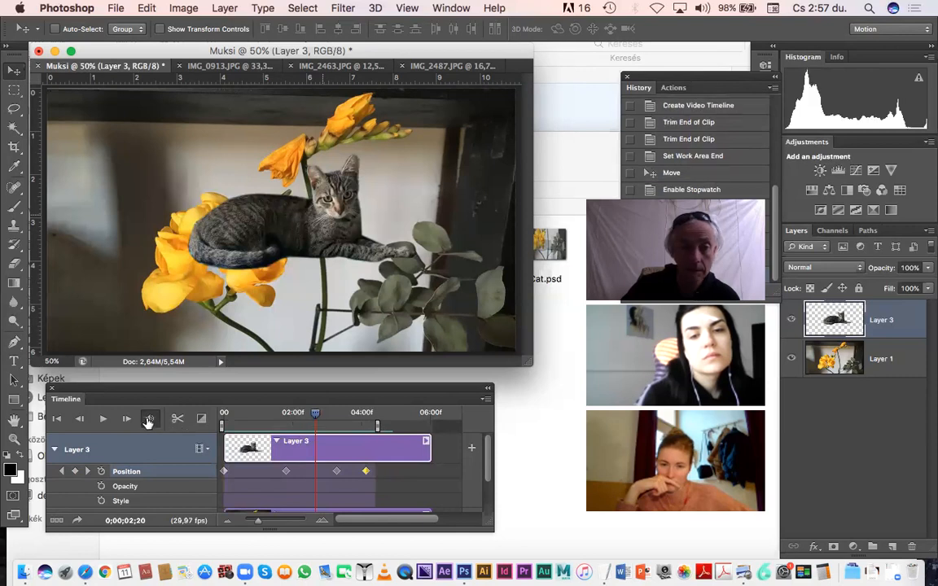
pyautogui.click(57, 420)
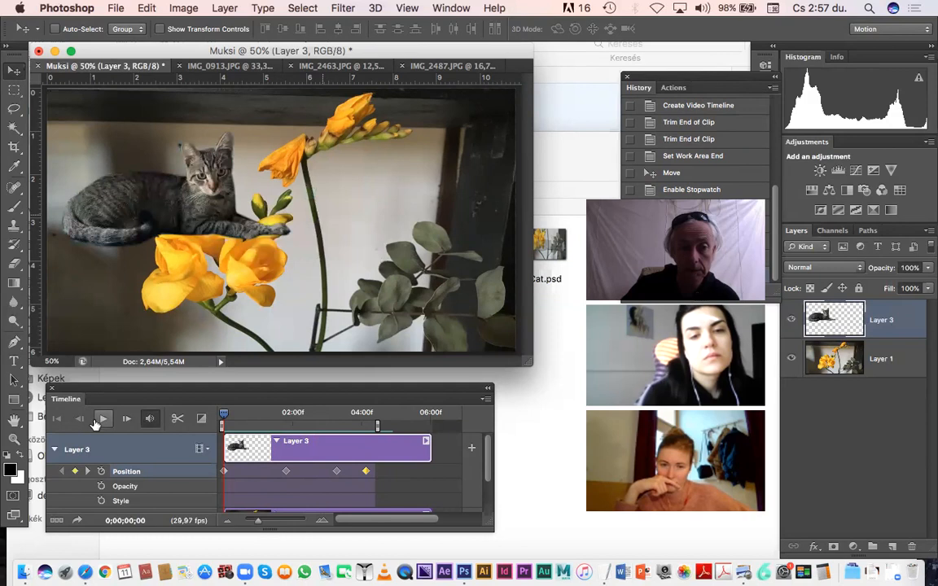
pyautogui.click(102, 420)
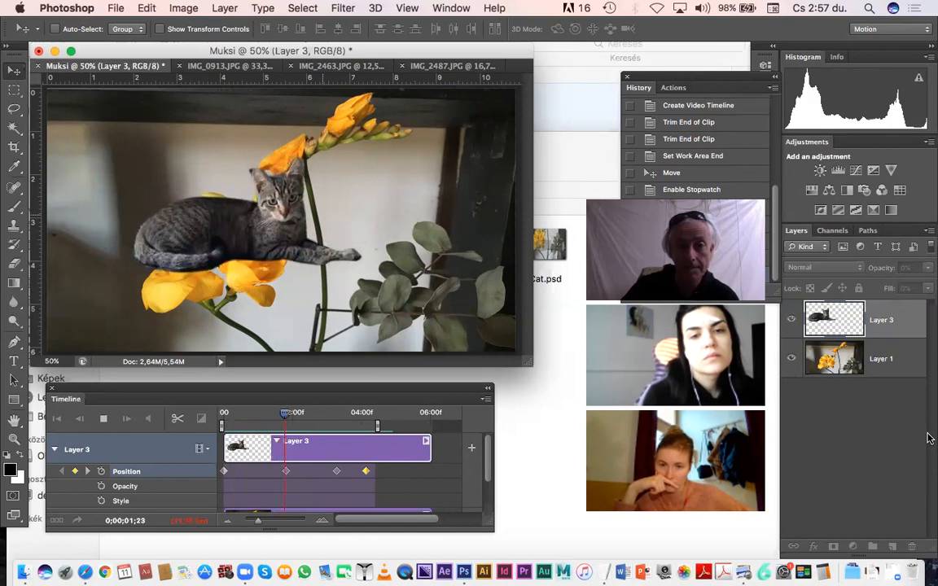
pyautogui.press('space')
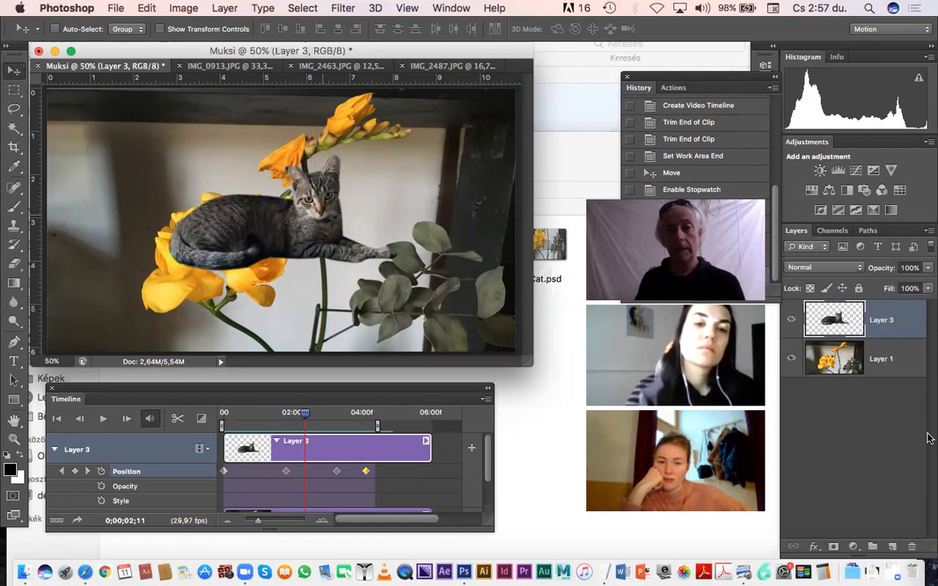
pyautogui.press('space')
pyautogui.press('space')
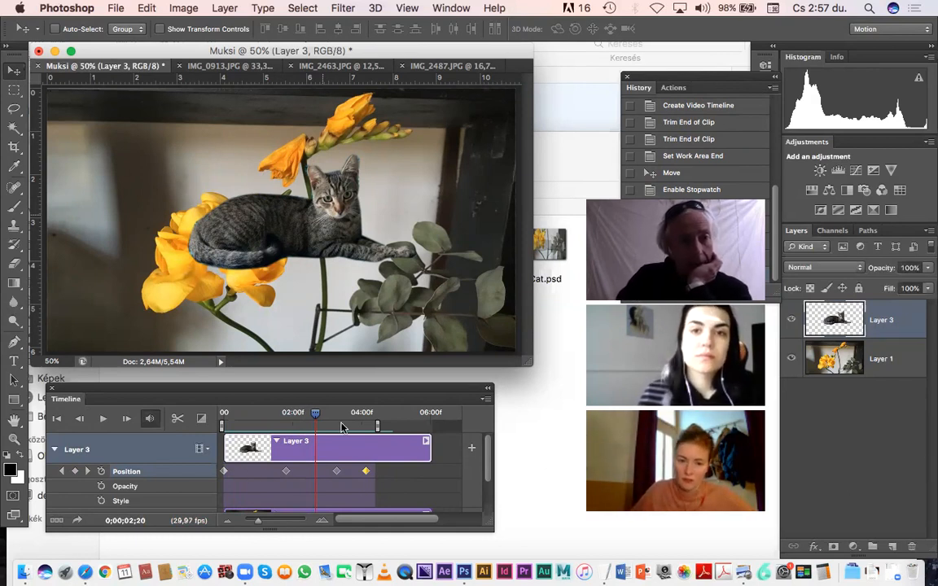
# Enable Opacity keyframing for Layer 3 at 0;00;00;00 and add a second Opacity keyframe at 0;00;01;29
pyautogui.moveTo(313, 412); pyautogui.dragTo(291, 418)
pyautogui.moveTo(249, 421); pyautogui.dragTo(223, 419)
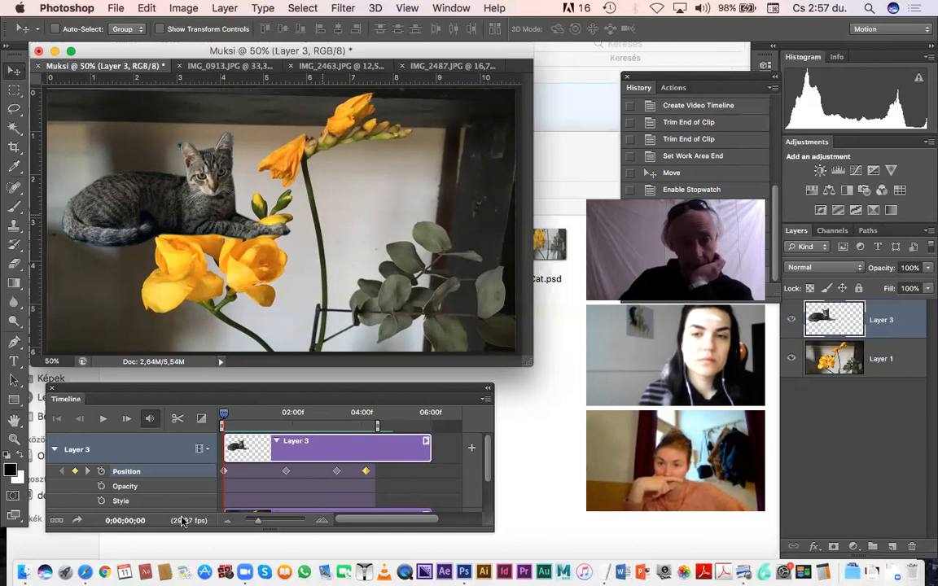
pyautogui.click(101, 486)
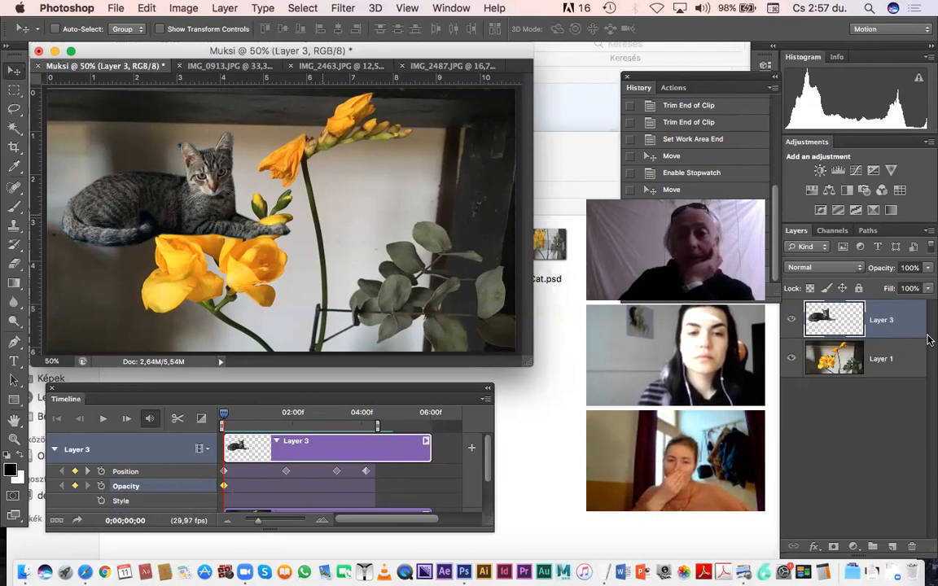
pyautogui.moveTo(231, 416); pyautogui.dragTo(290, 422)
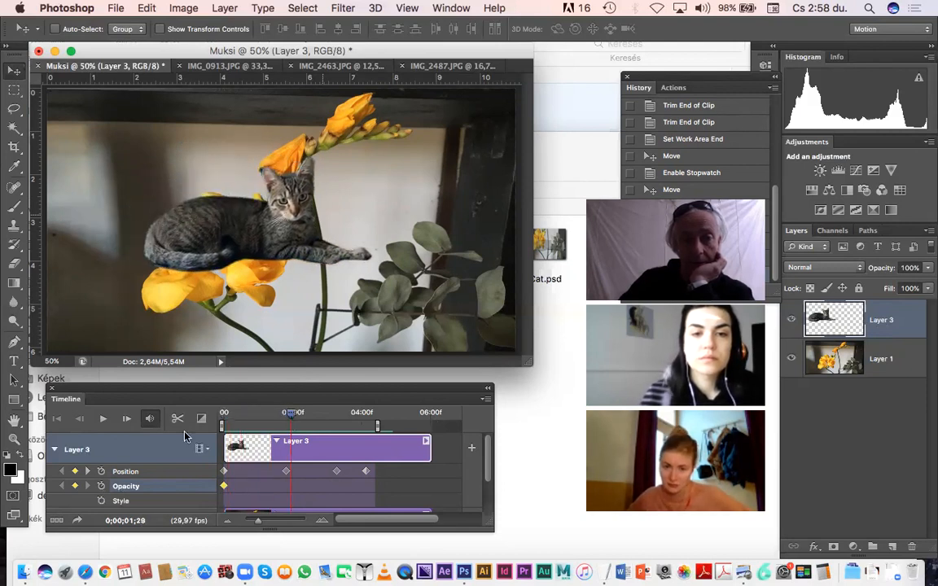
pyautogui.click(74, 487)
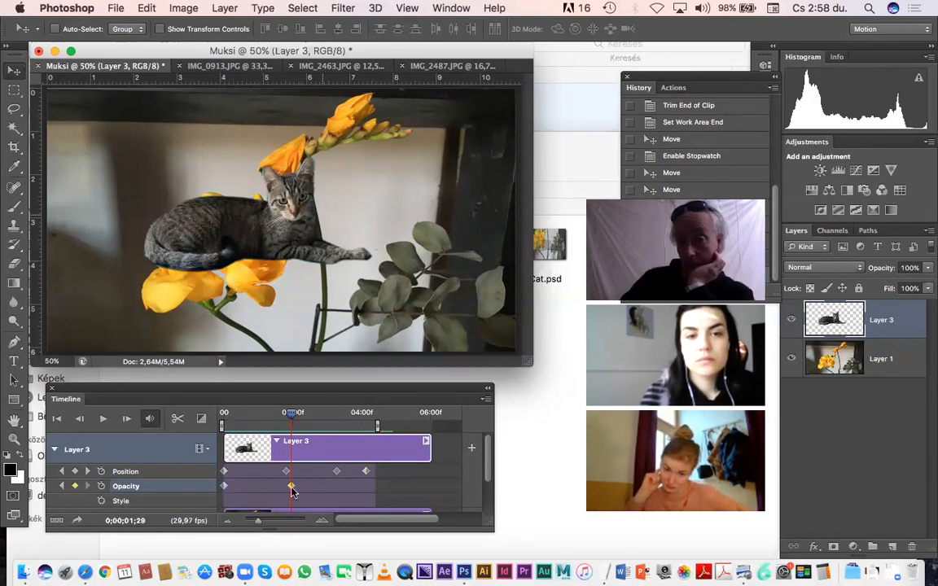
# Set Layer 3's opacity to 0% at 0;00;04;04
pyautogui.moveTo(291, 412); pyautogui.dragTo(364, 422)
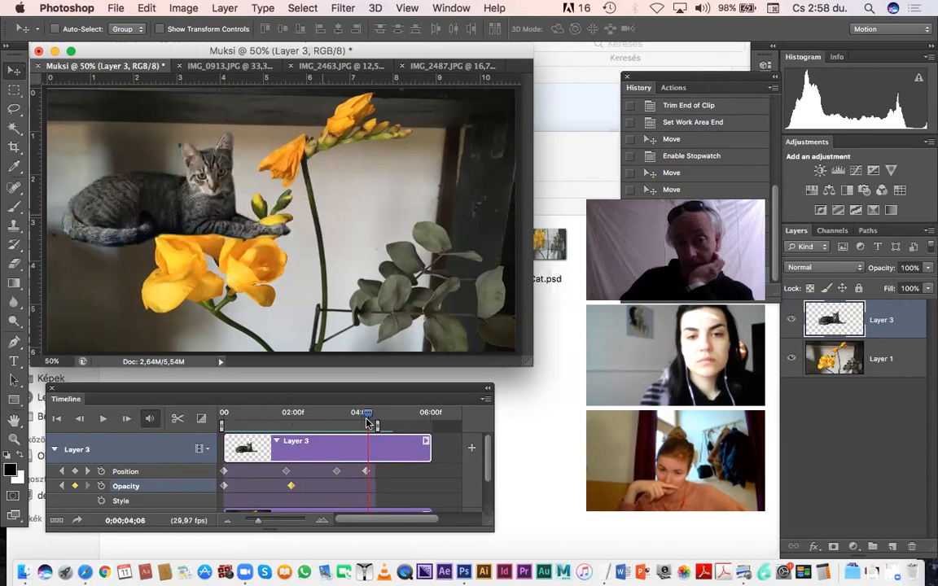
pyautogui.click(928, 272)
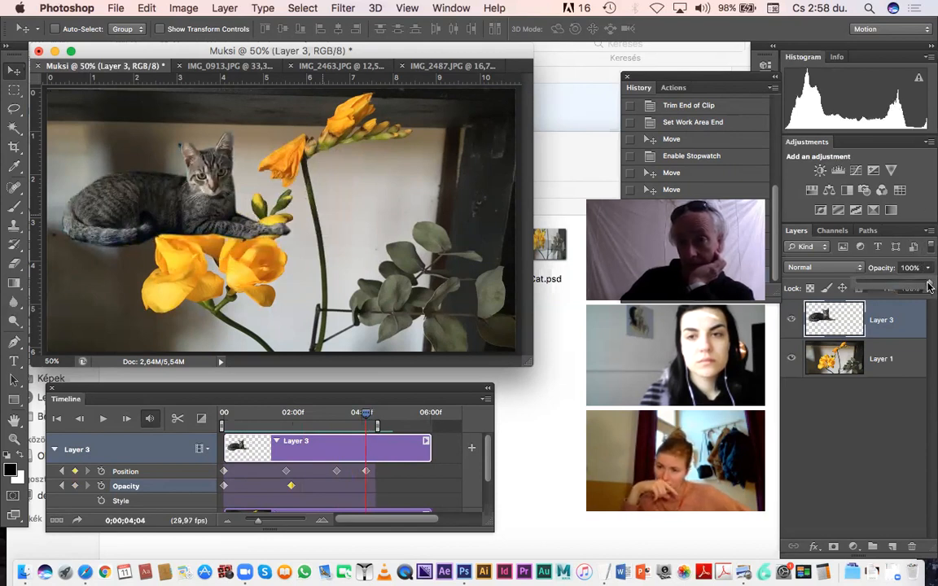
pyautogui.moveTo(856, 286); pyautogui.dragTo(855, 287)
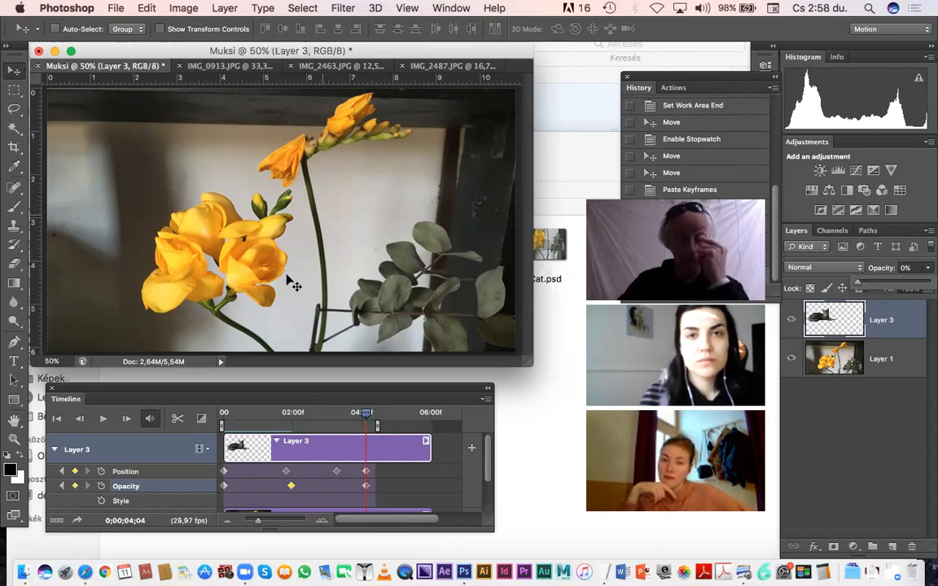
# Play the cat's combined position and opacity animation from the first frame
pyautogui.moveTo(366, 424); pyautogui.dragTo(201, 393)
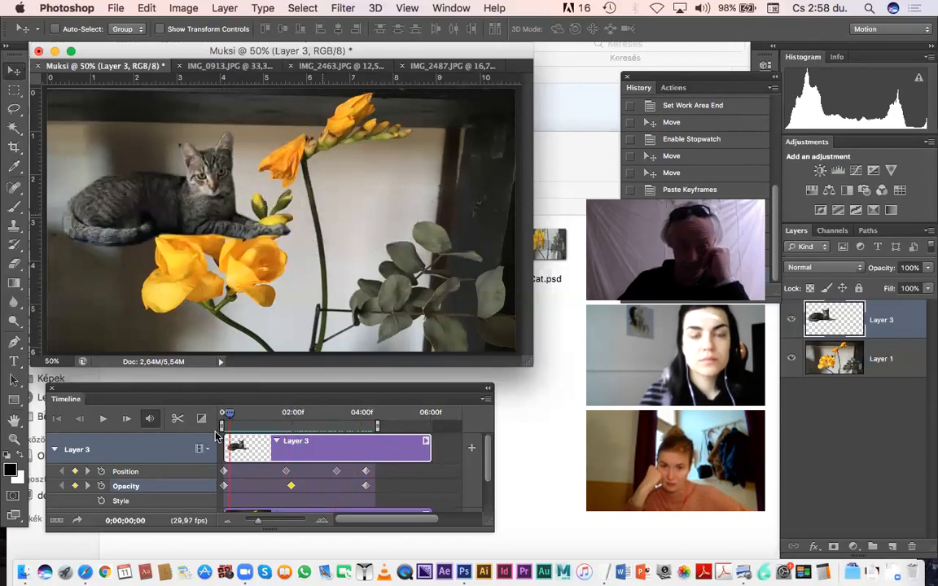
pyautogui.click(105, 420)
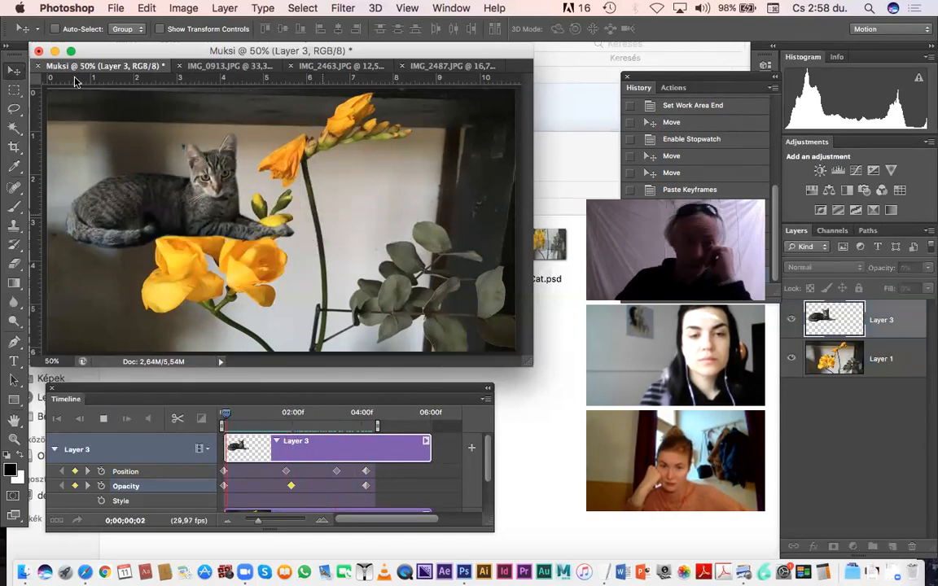
# Save the document as Muksi.psd in the Íróasztal folder, in Photoshop format with layers and Maximize Compatibility enabled
pyautogui.click(115, 9)
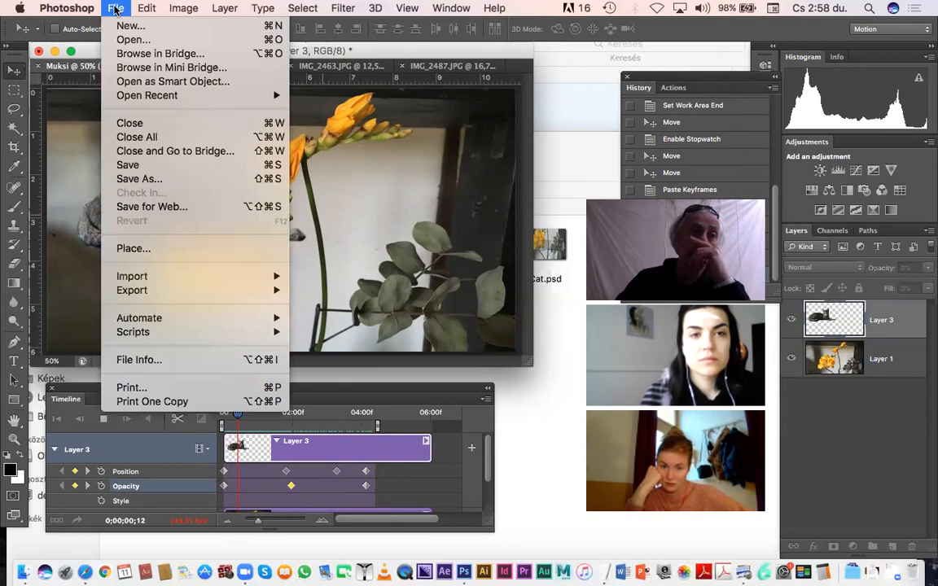
pyautogui.click(149, 178)
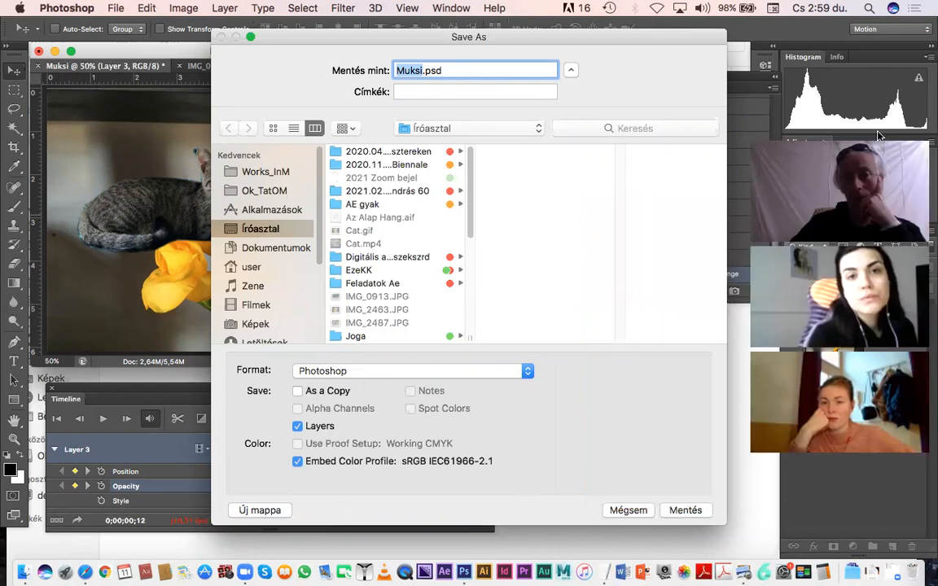
pyautogui.click(694, 510)
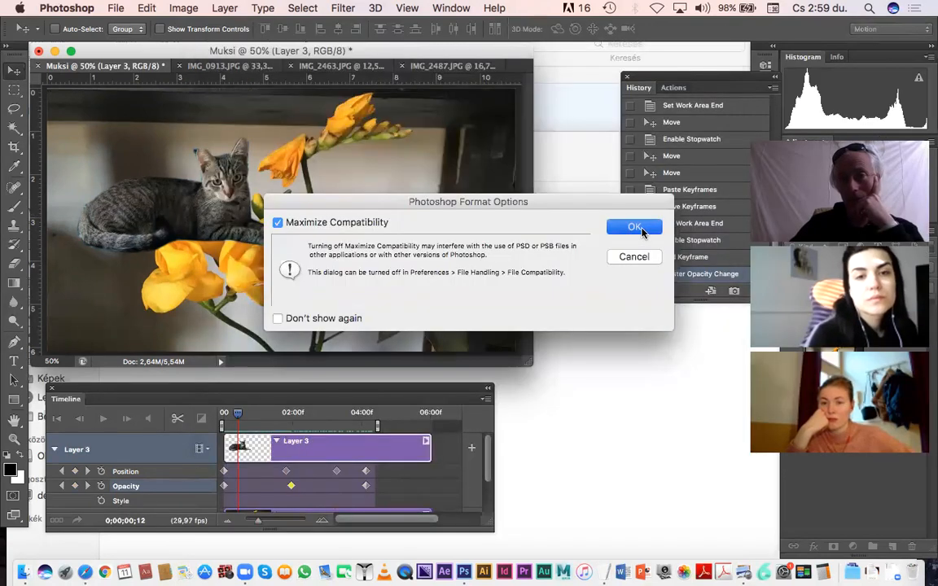
pyautogui.press('Return')
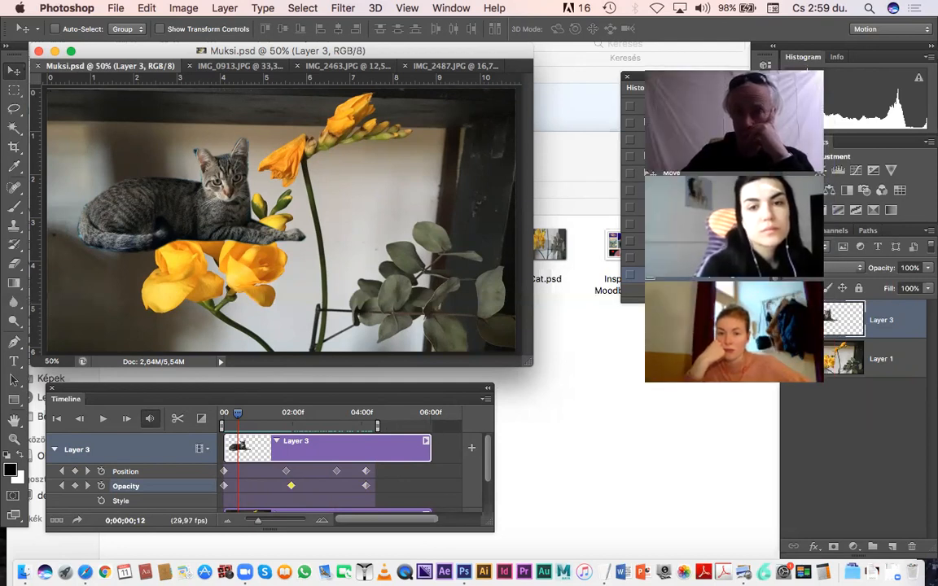
pyautogui.moveTo(762, 65); pyautogui.dragTo(703, 64)
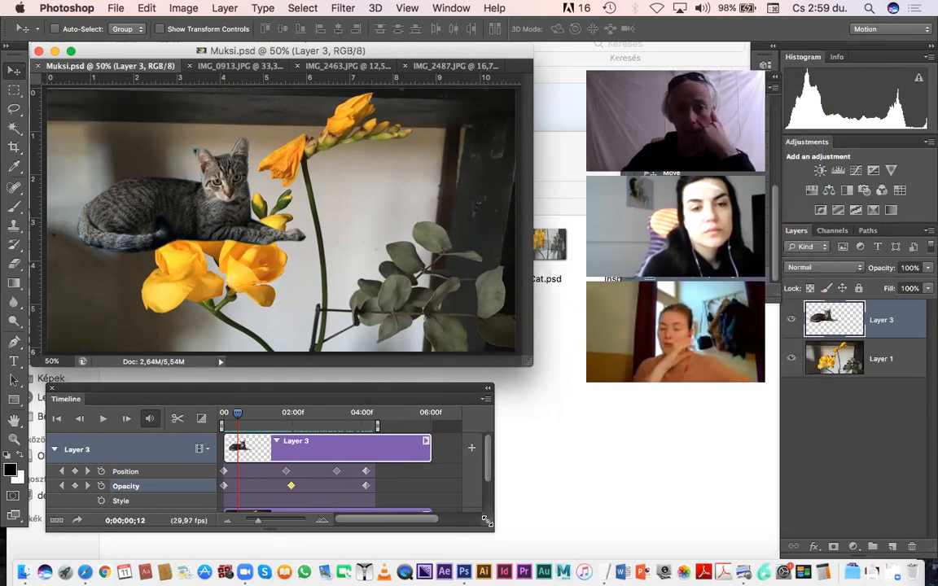
# Enlarge the timeline slightly and enable Style keyframing for Layer 3 at 0;00;00;00
pyautogui.moveTo(487, 526); pyautogui.dragTo(498, 541)
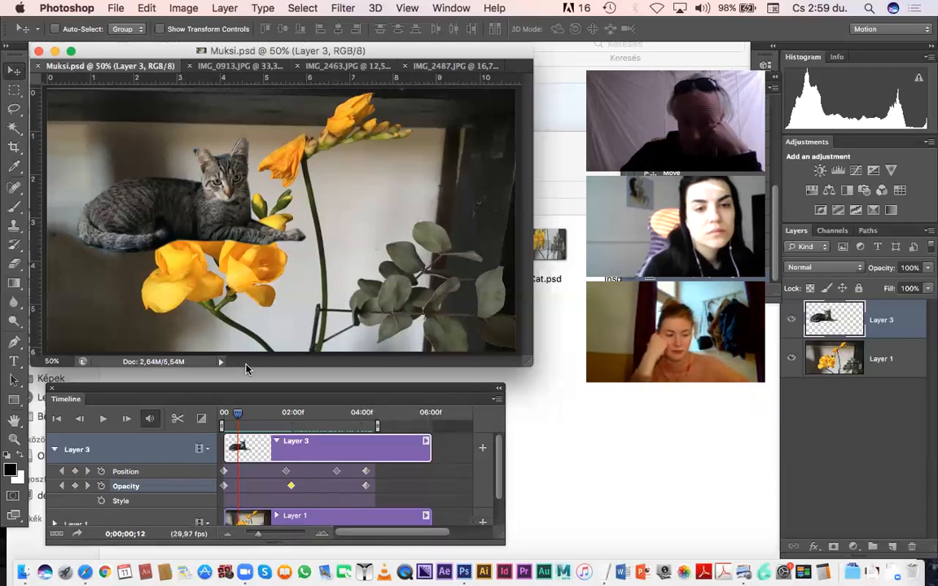
pyautogui.moveTo(238, 413); pyautogui.dragTo(222, 413)
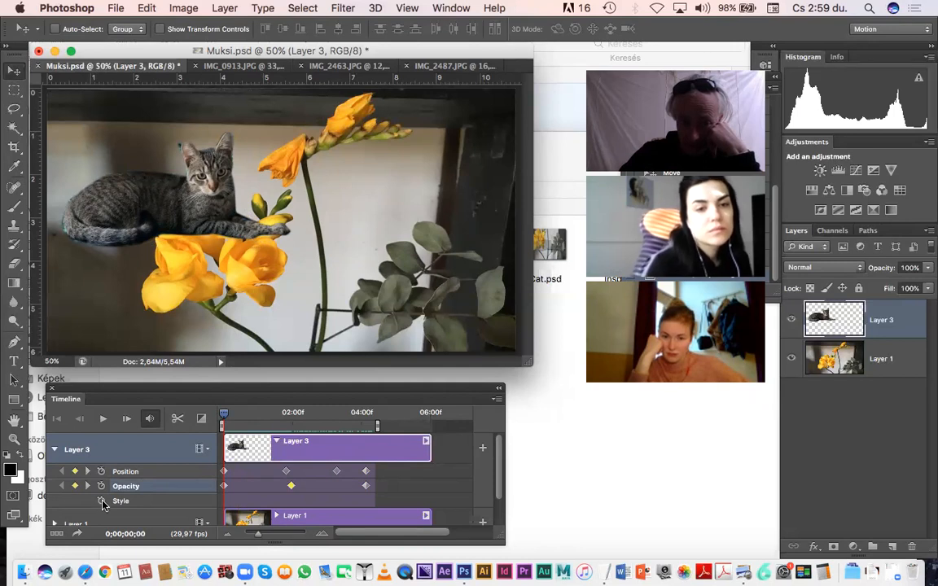
pyautogui.click(102, 501)
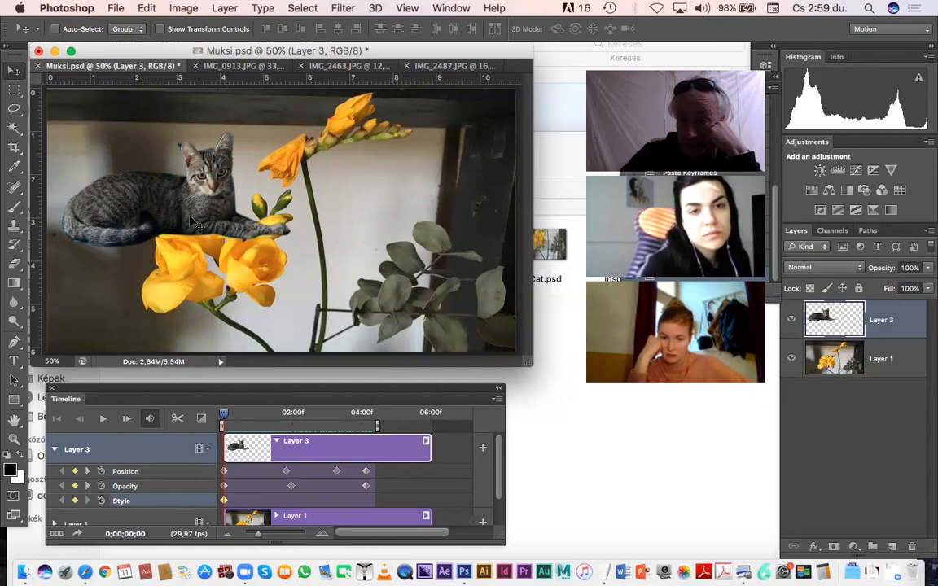
pyautogui.click(225, 8)
pyautogui.click(225, 8)
pyautogui.click(224, 8)
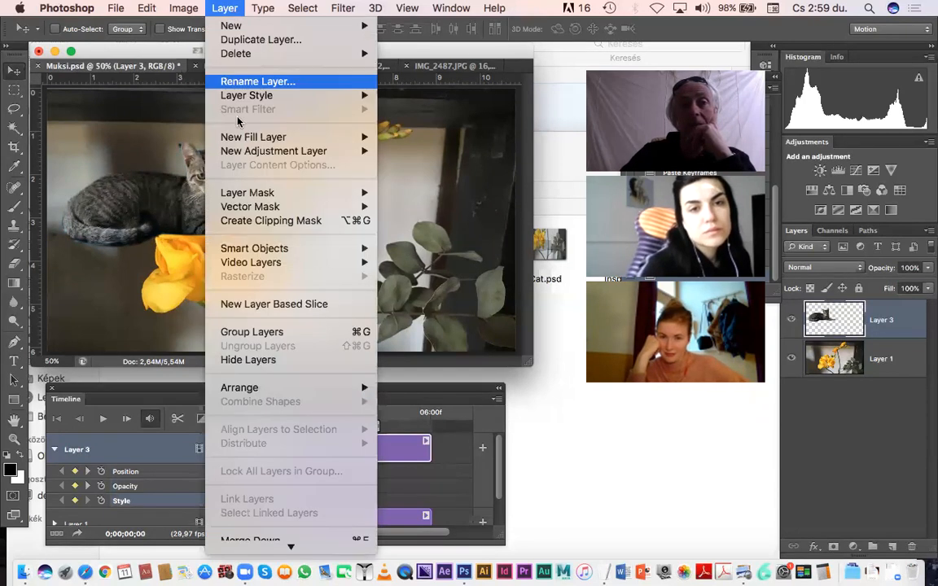
pyautogui.moveTo(239, 214)
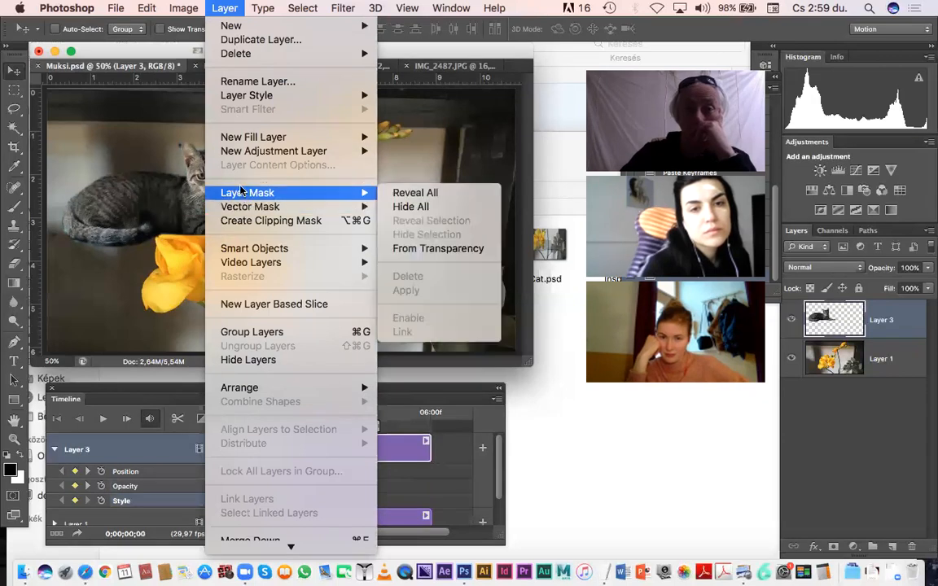
pyautogui.moveTo(245, 101)
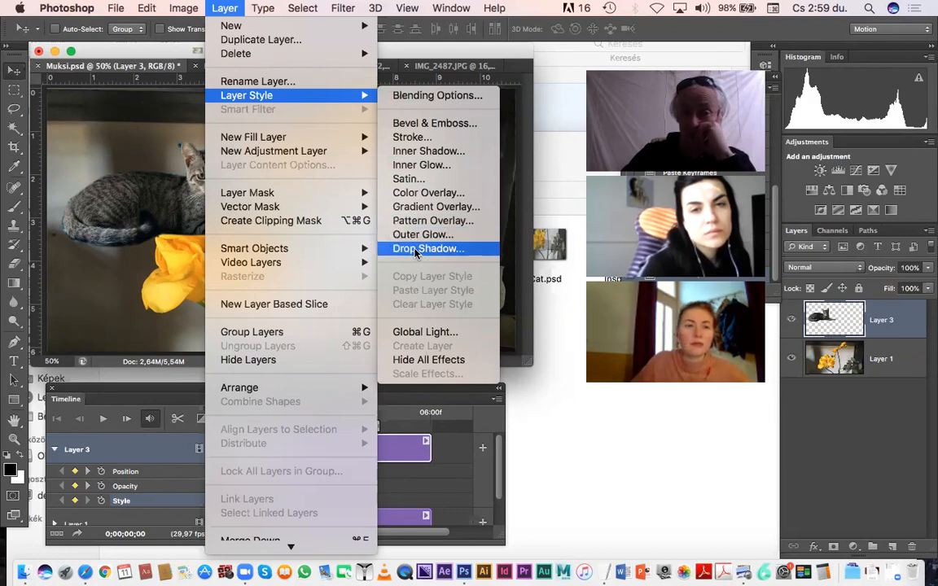
pyautogui.click(308, 95)
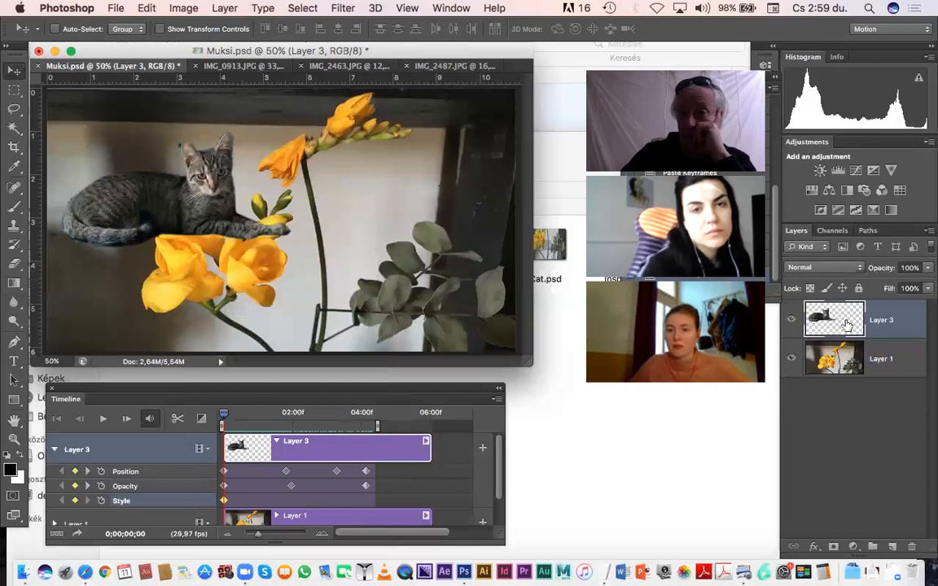
pyautogui.doubleClick(844, 324)
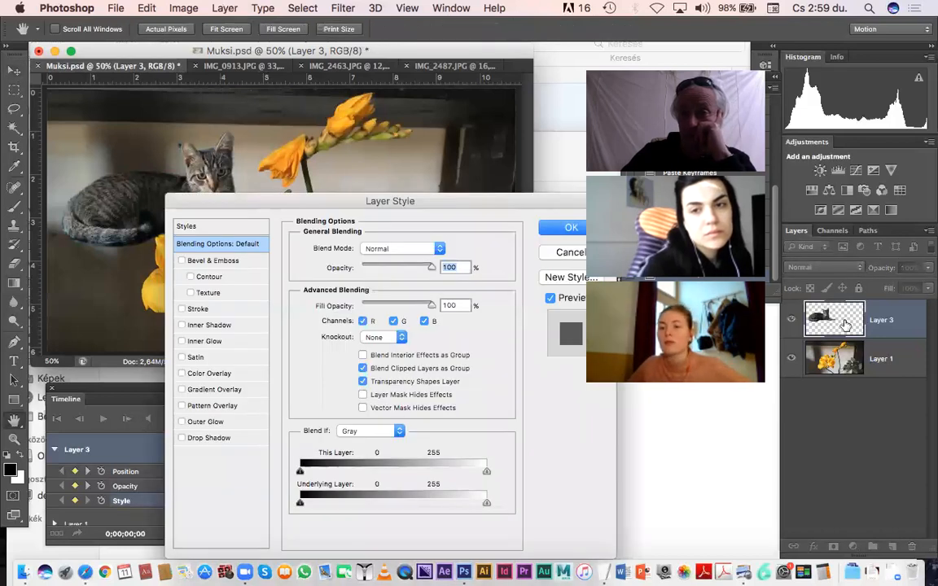
pyautogui.moveTo(496, 204); pyautogui.dragTo(498, 145)
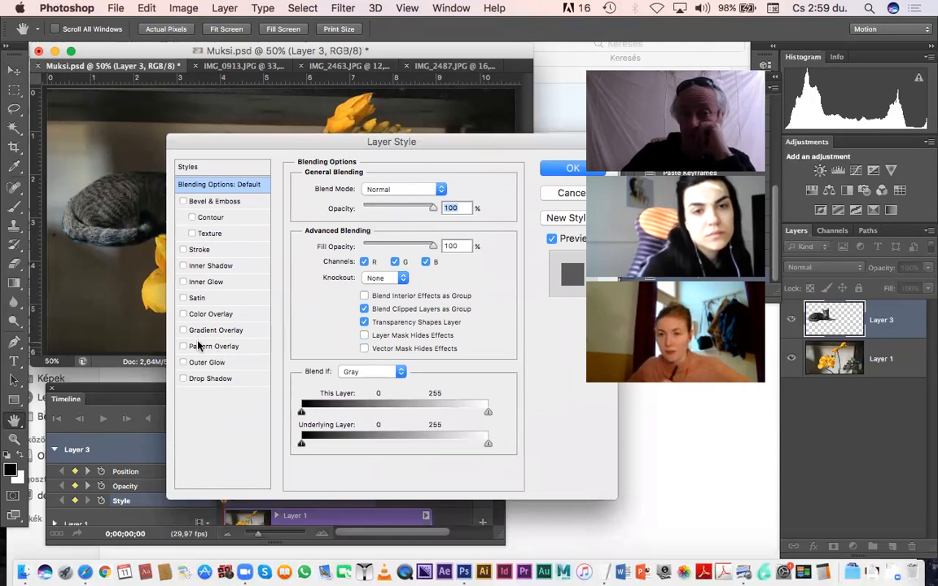
pyautogui.click(183, 379)
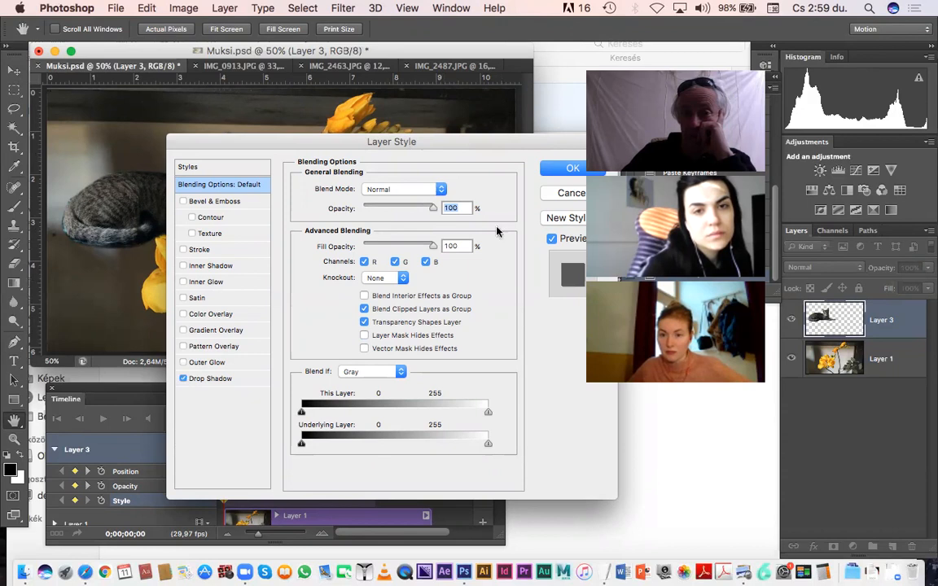
pyautogui.moveTo(451, 147); pyautogui.dragTo(398, 141)
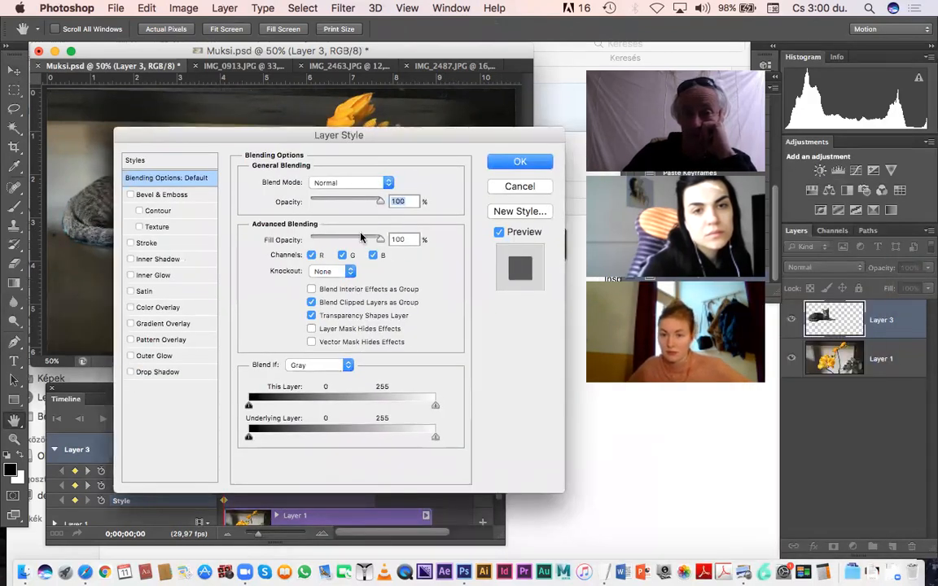
pyautogui.click(527, 190)
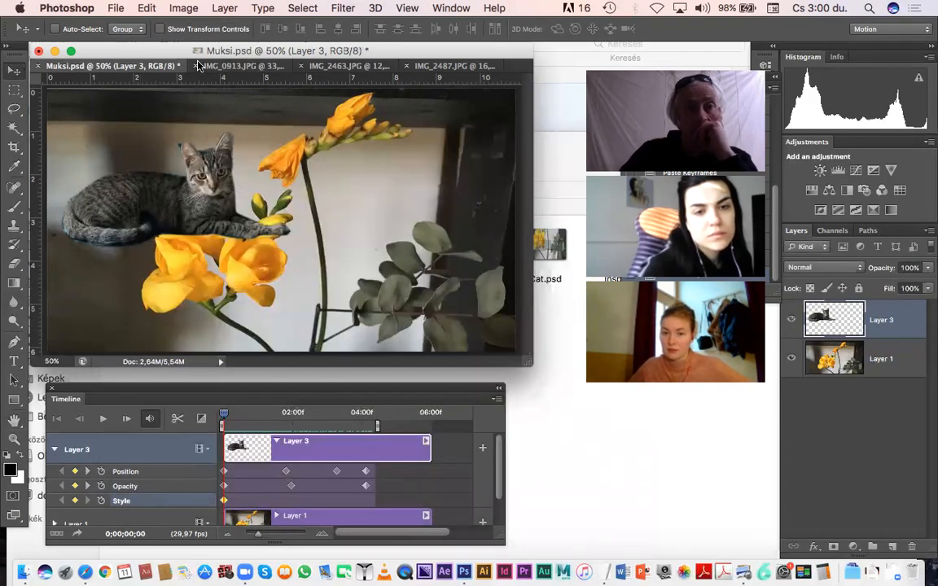
# Try a Drop Shadow on Layer 3 at the first frame with its angle set to 16°
pyautogui.click(226, 7)
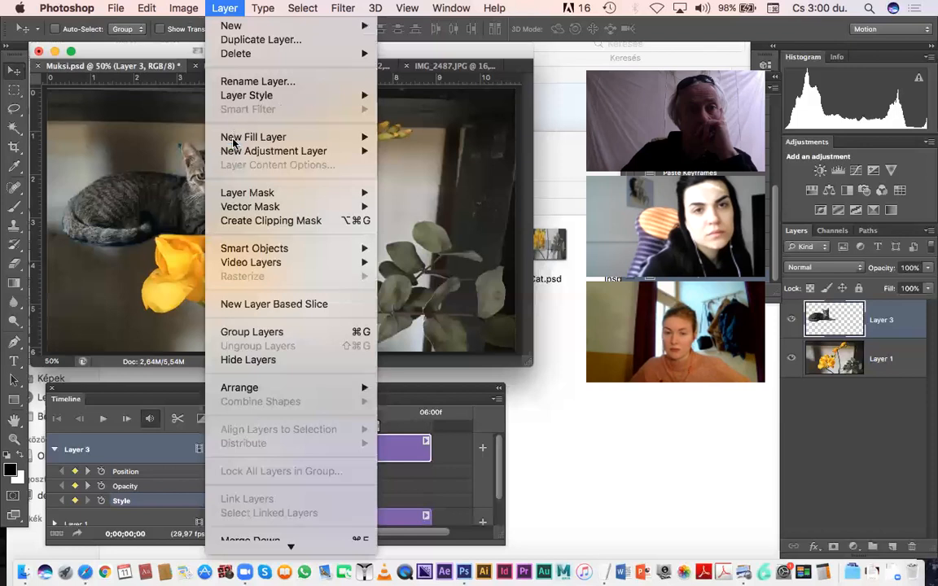
pyautogui.moveTo(234, 140)
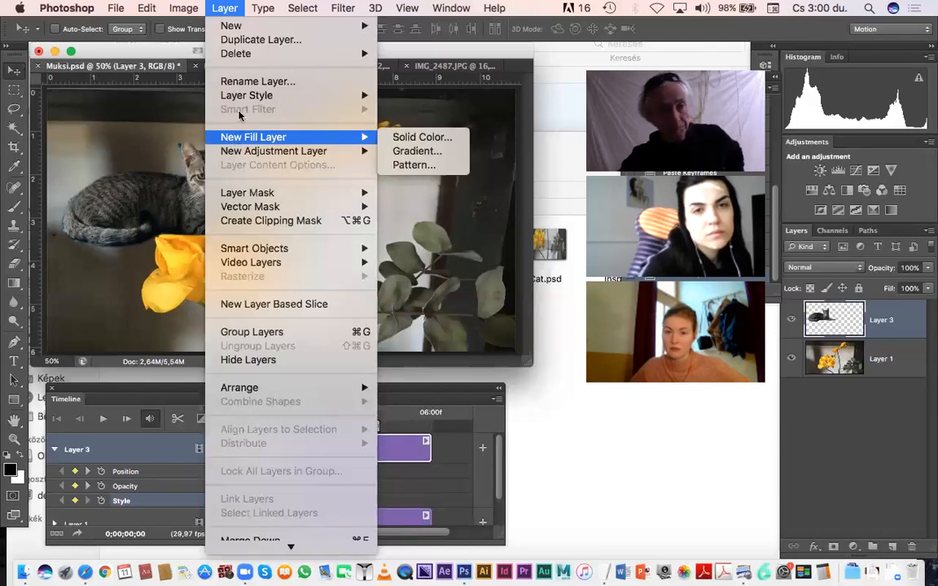
pyautogui.moveTo(341, 95)
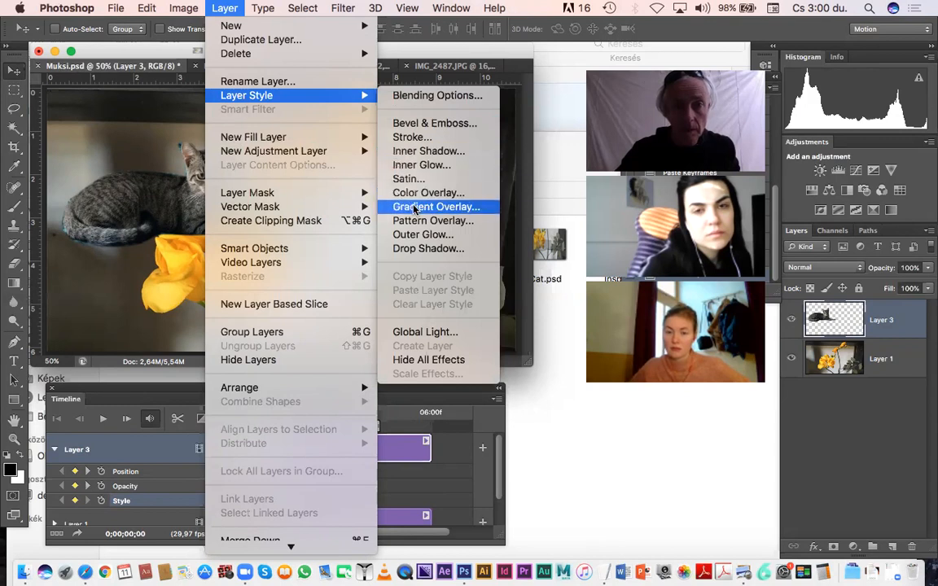
pyautogui.click(414, 249)
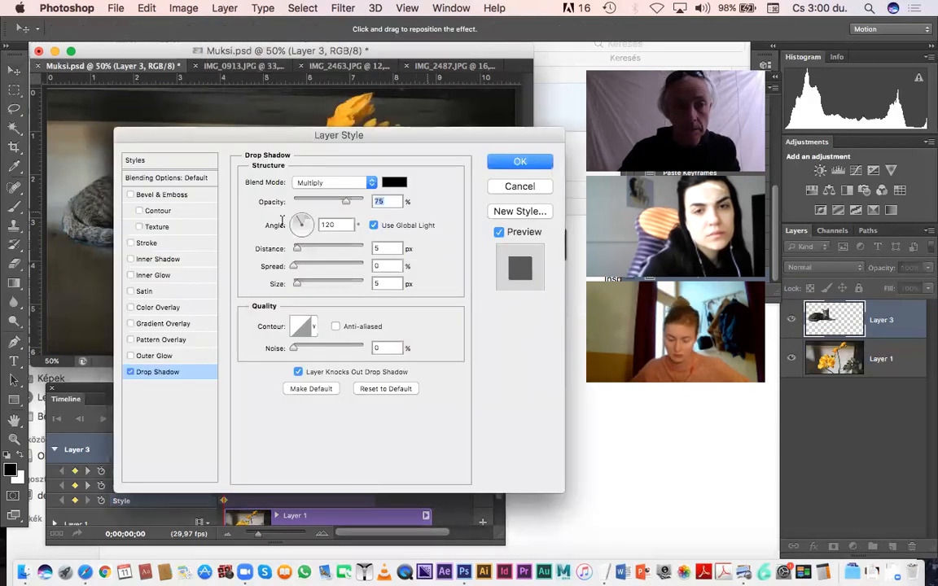
pyautogui.moveTo(297, 221); pyautogui.dragTo(309, 216)
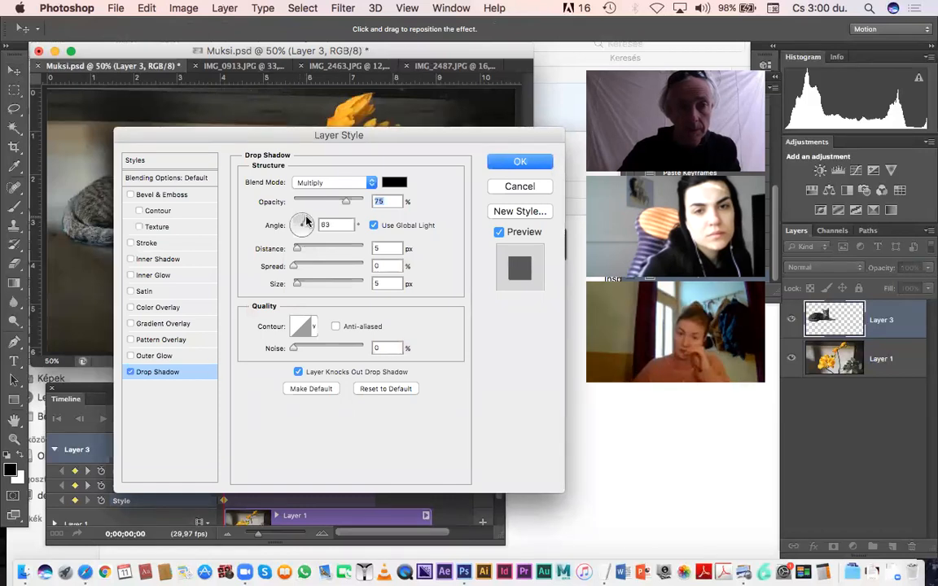
pyautogui.moveTo(392, 140); pyautogui.dragTo(532, 300)
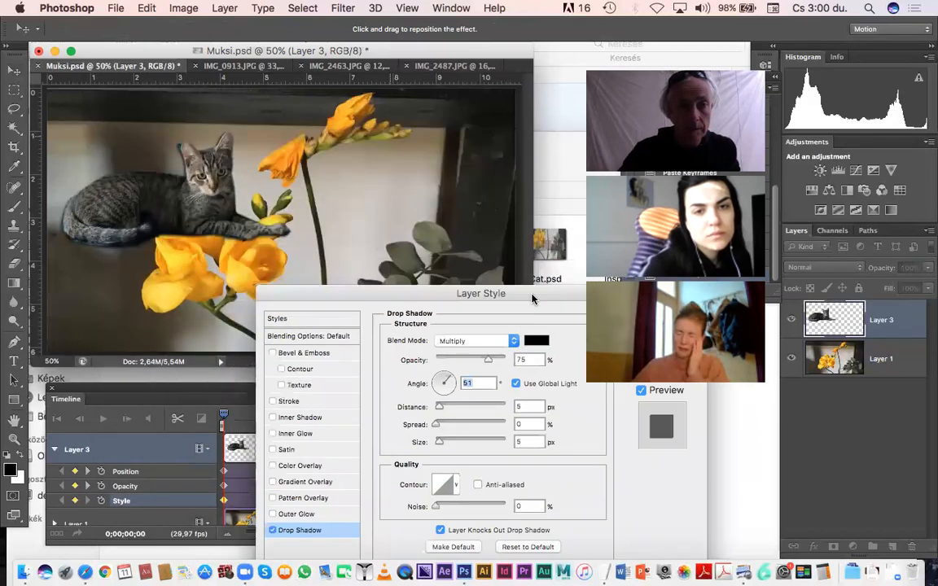
pyautogui.moveTo(444, 305); pyautogui.dragTo(381, 296)
pyautogui.click(392, 380)
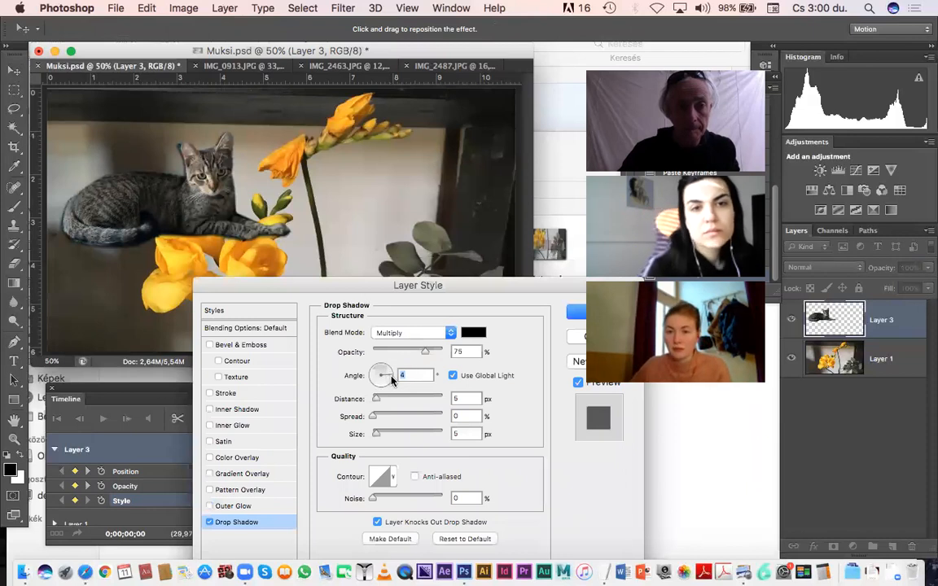
pyautogui.moveTo(391, 380); pyautogui.dragTo(391, 373)
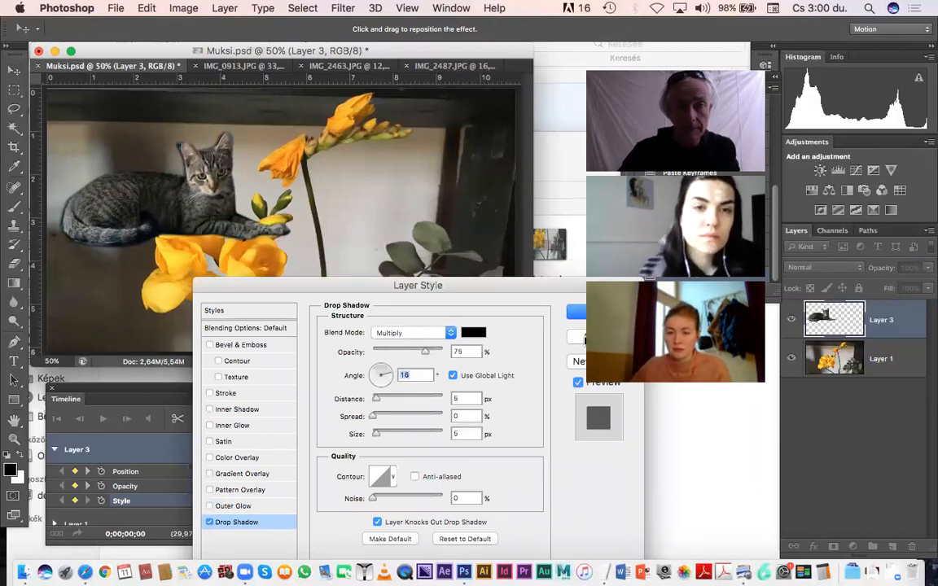
pyautogui.click(582, 338)
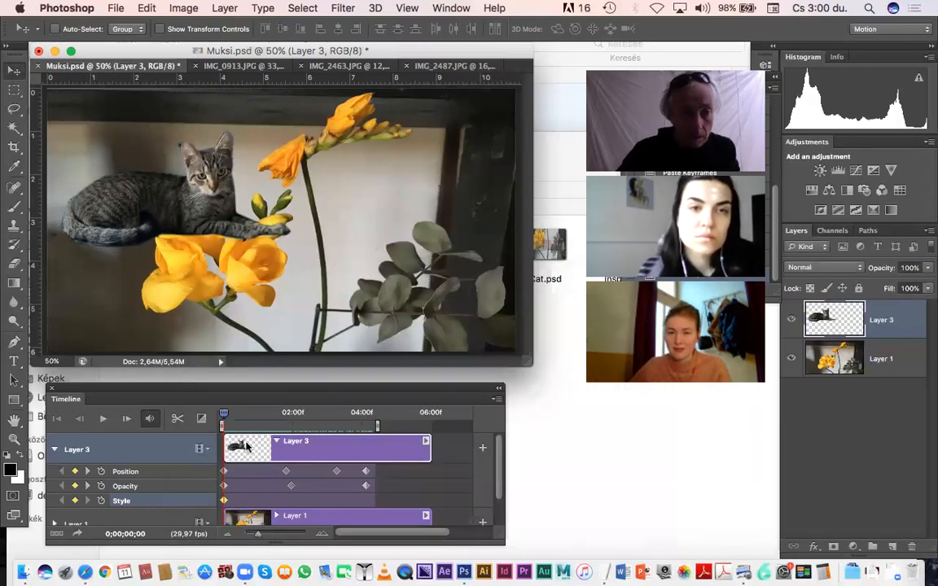
# Add a Drop Shadow to Layer 3 at 0;00;01;10 with 52% opacity, a 35° angle and 65 px distance
pyautogui.moveTo(229, 418); pyautogui.dragTo(269, 418)
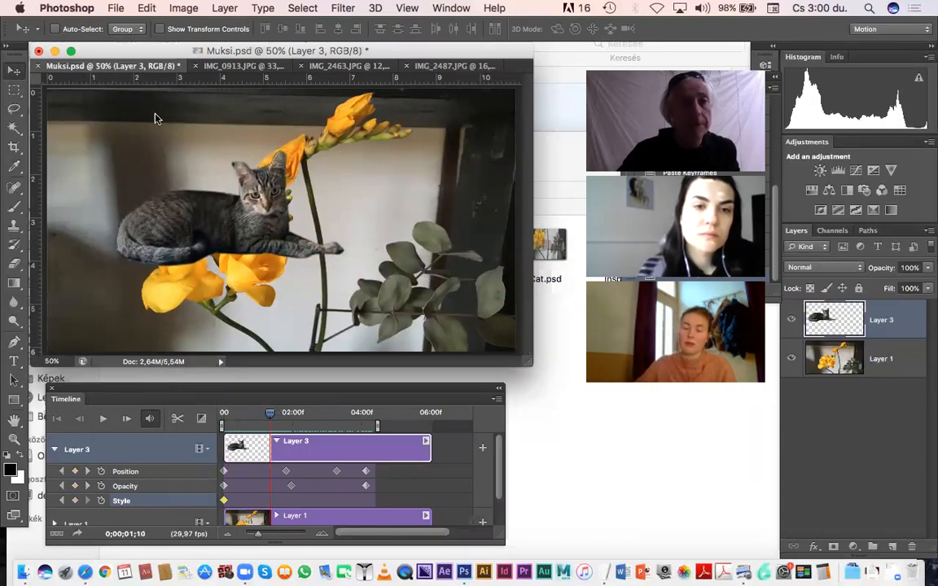
pyautogui.click(177, 8)
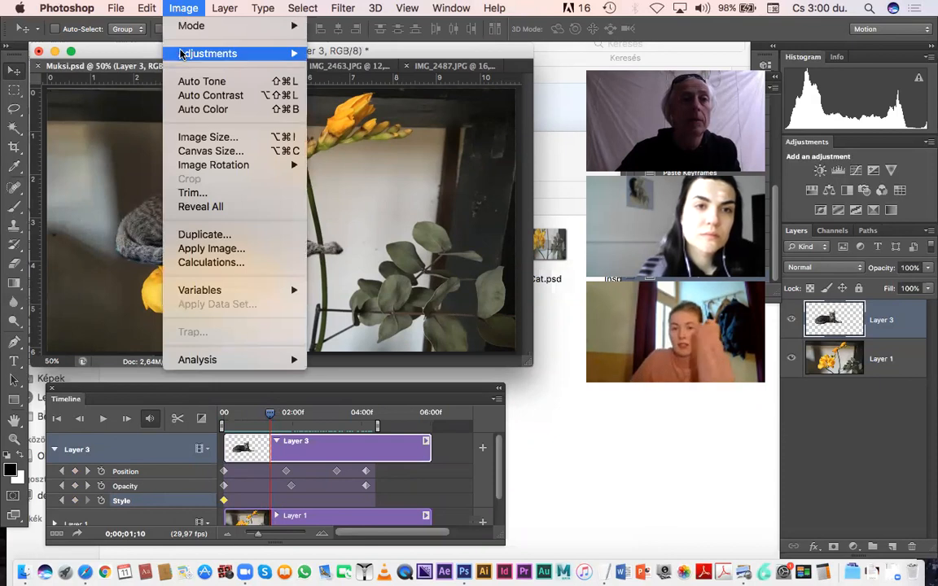
pyautogui.moveTo(181, 54)
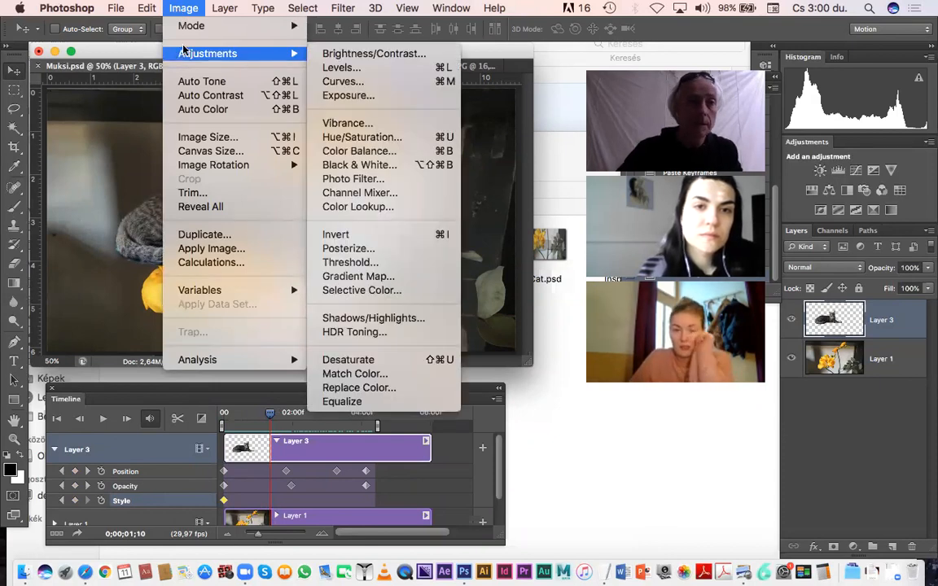
pyautogui.moveTo(225, 8)
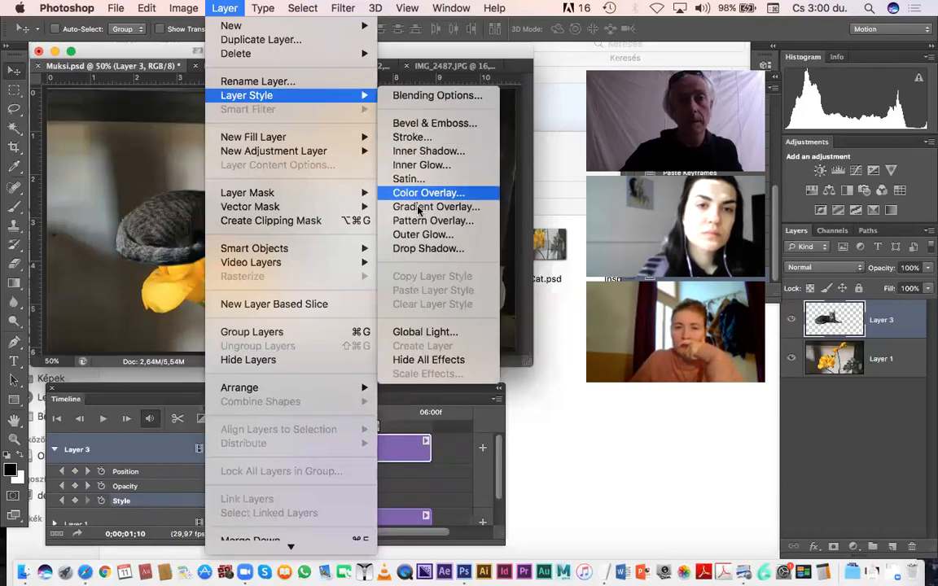
pyautogui.click(428, 248)
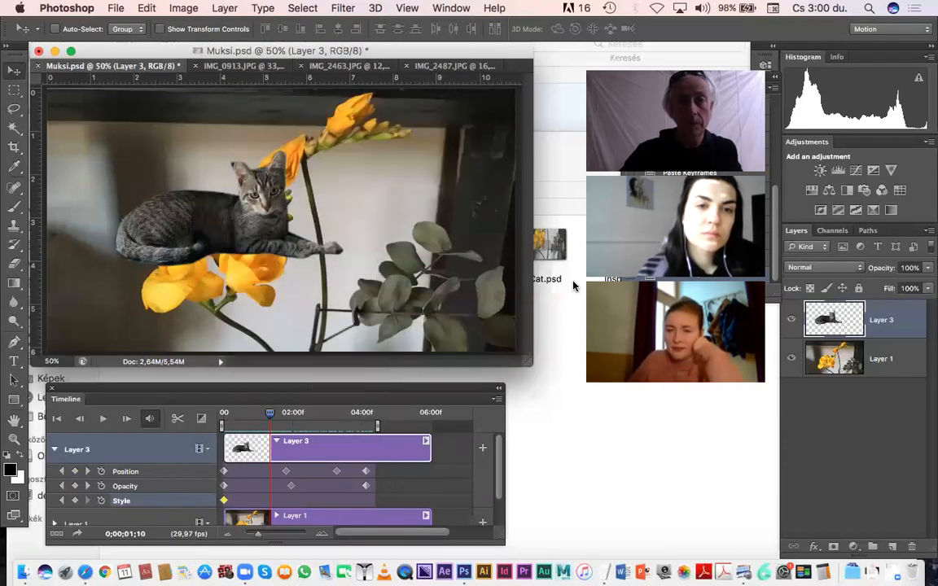
pyautogui.moveTo(379, 284); pyautogui.dragTo(391, 289)
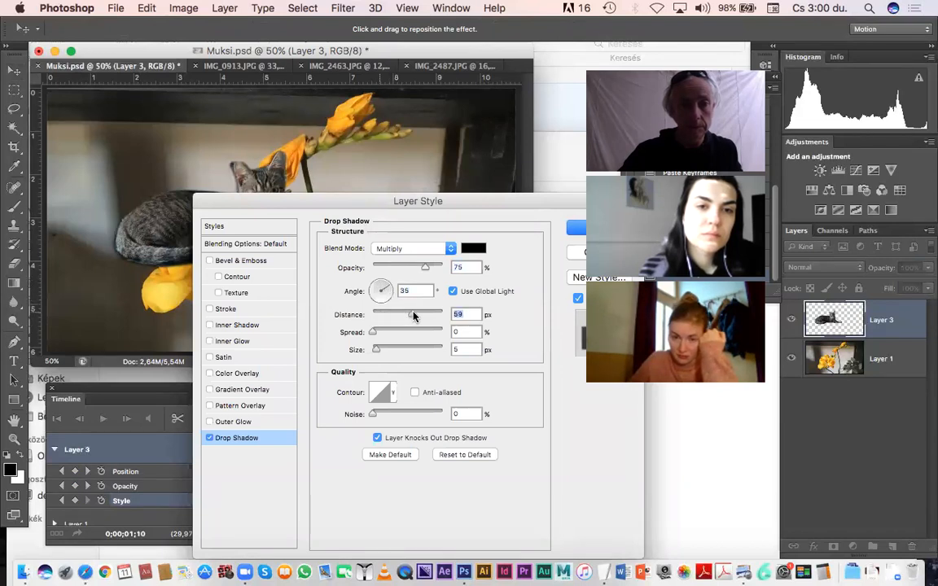
pyautogui.moveTo(480, 201); pyautogui.dragTo(543, 200)
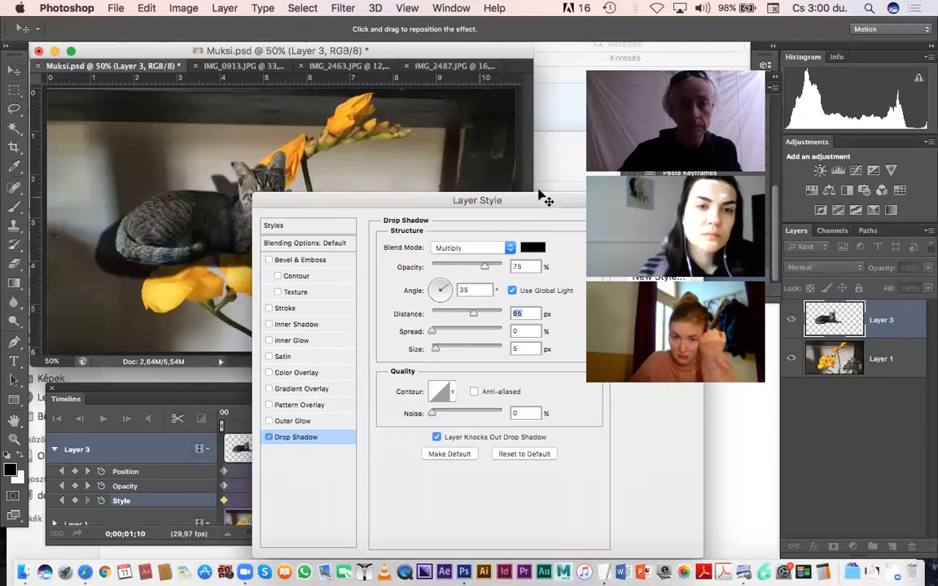
pyautogui.moveTo(485, 269)
pyautogui.mouseDown()
pyautogui.moveTo(508, 268)
pyautogui.moveTo(470, 271)
pyautogui.mouseUp()
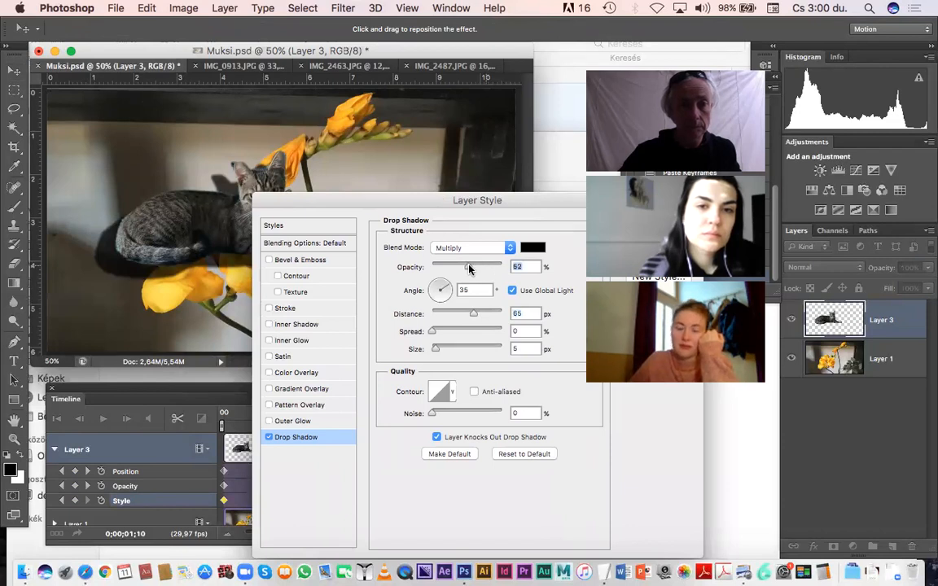
pyautogui.moveTo(527, 203); pyautogui.dragTo(415, 296)
pyautogui.click(557, 326)
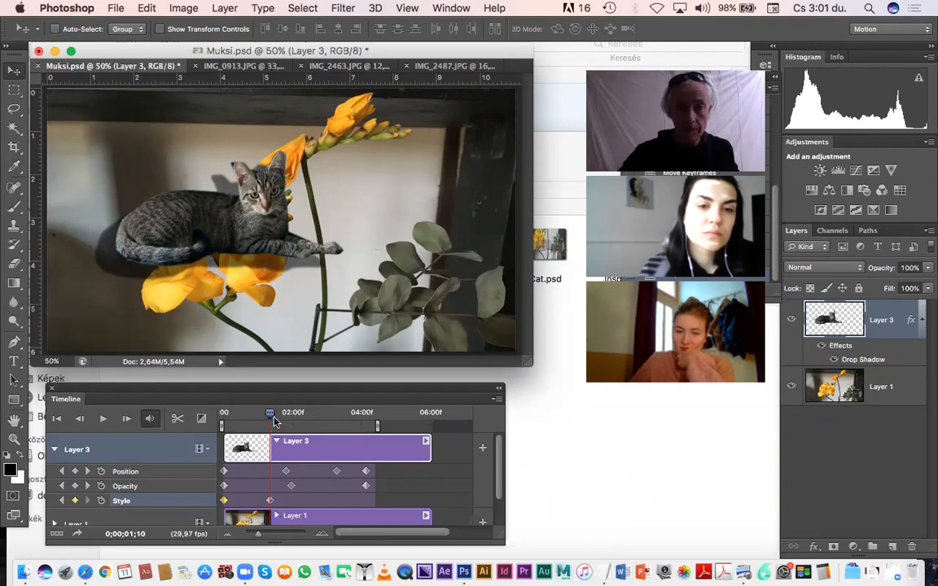
# Add a Reveal All layer mask to Layer 3 at the first frame and shift the cat upward above the yellow flowers
pyautogui.moveTo(268, 417); pyautogui.dragTo(225, 432)
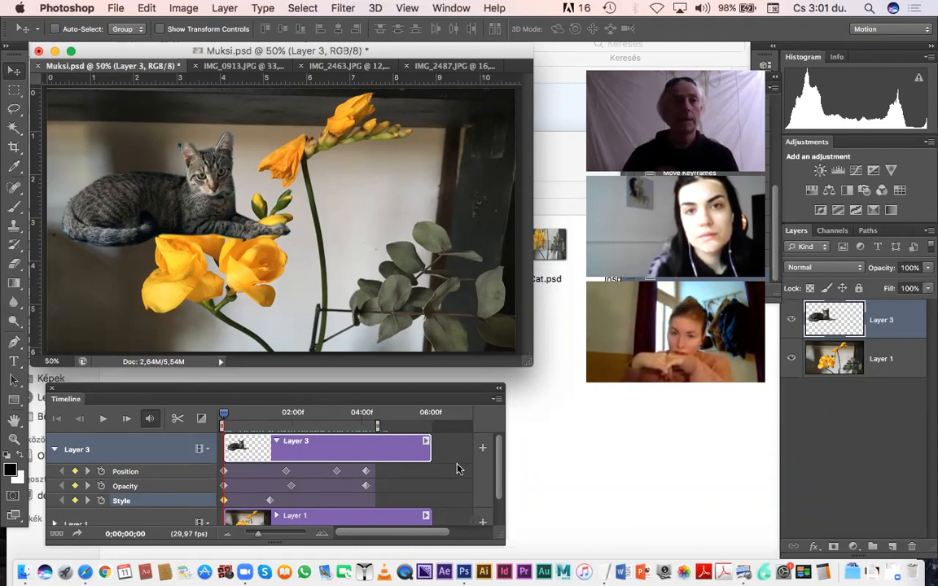
pyautogui.click(226, 8)
pyautogui.moveTo(246, 143)
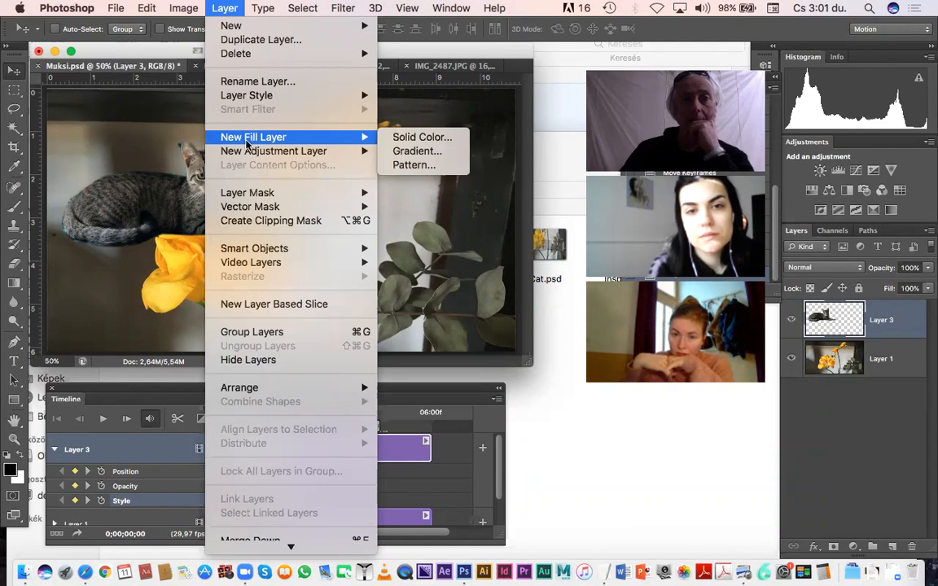
pyautogui.moveTo(253, 195)
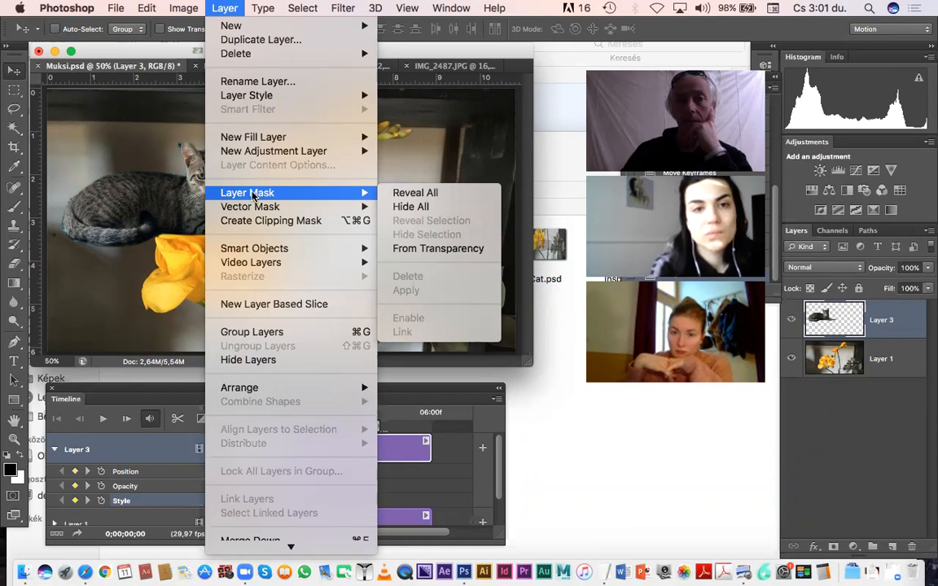
pyautogui.click(404, 194)
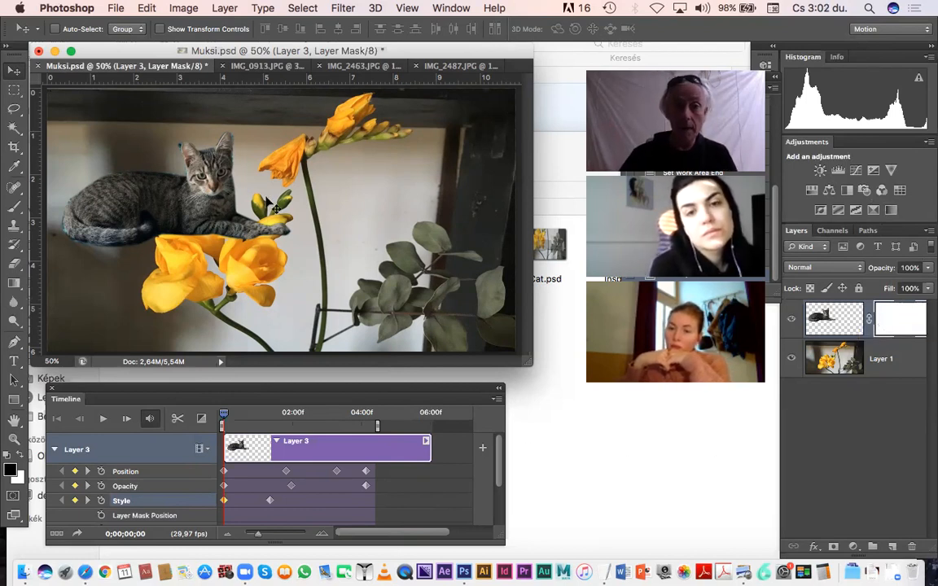
pyautogui.moveTo(184, 205); pyautogui.dragTo(186, 174)
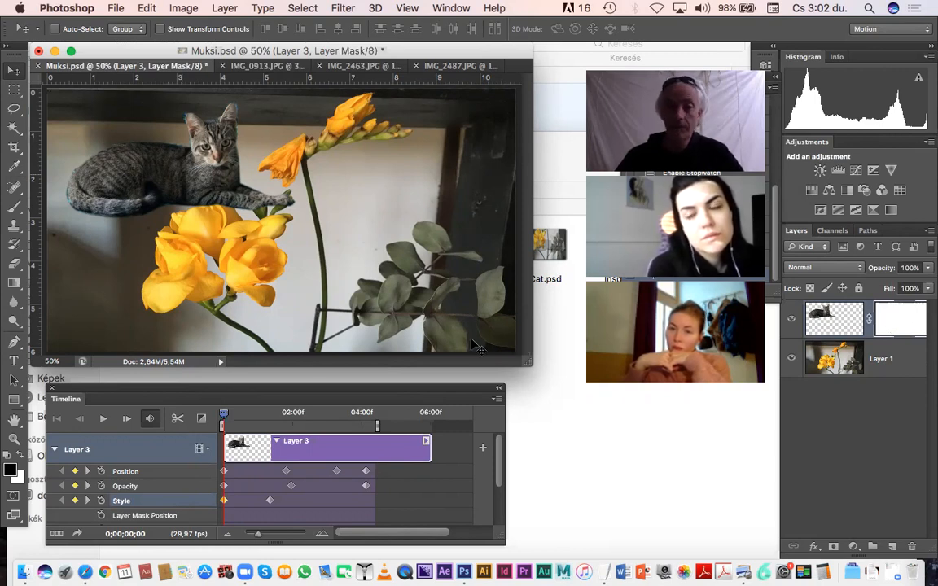
# Try a reversed radial gradient on Layer 3's mask, starting from the cat's body
pyautogui.click(14, 284)
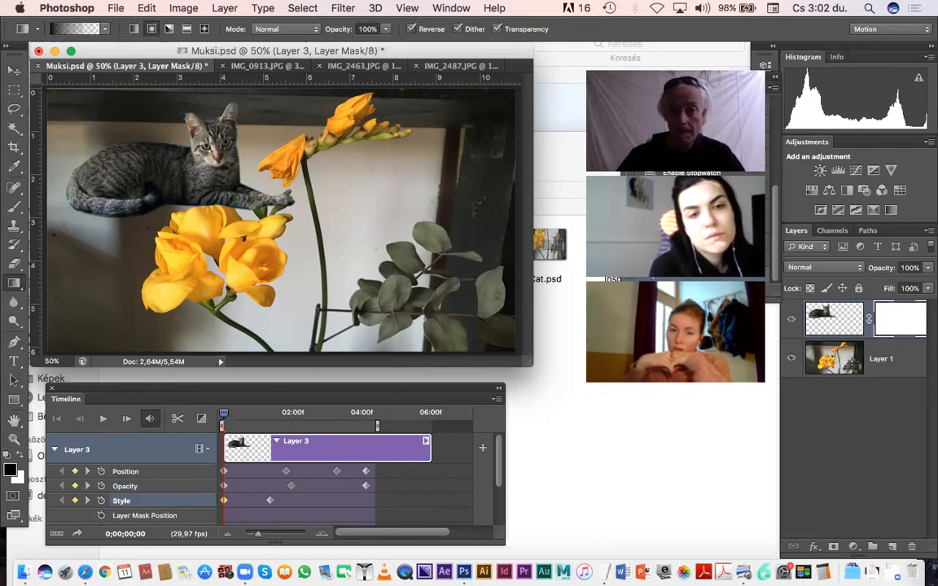
pyautogui.moveTo(181, 166); pyautogui.dragTo(102, 157)
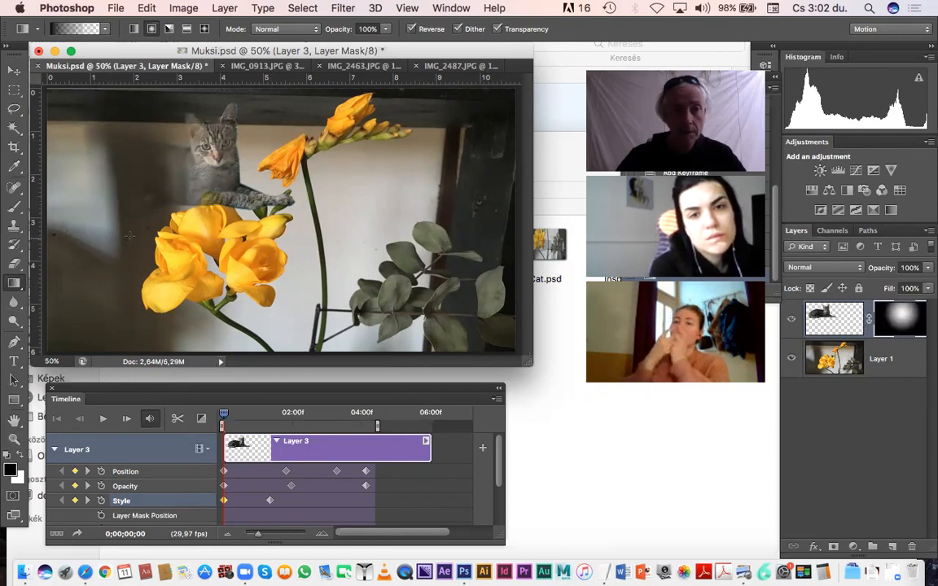
pyautogui.press('super+z')
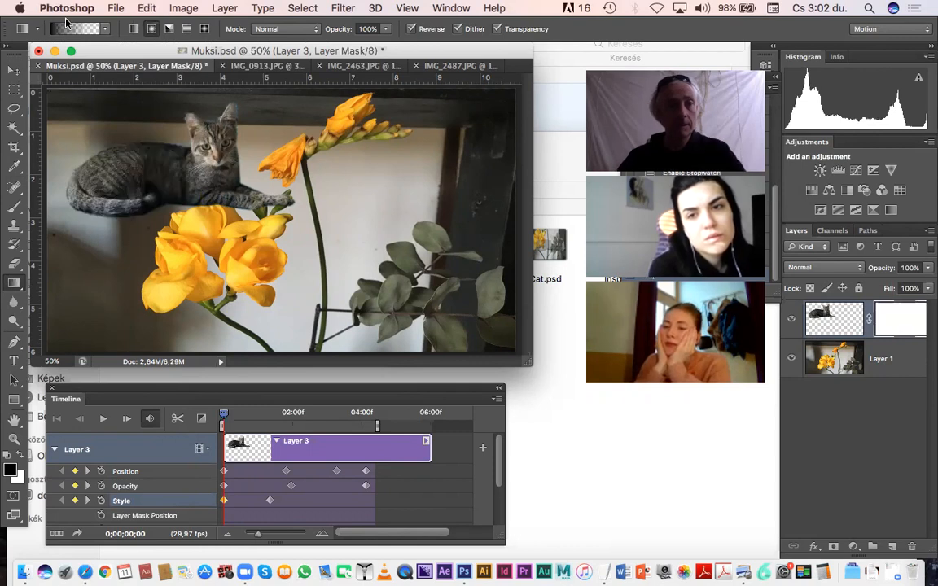
# Fill Layer 3's mask with a linear gradient, Reverse off, so the cat fades out from its body towards its head
pyautogui.click(134, 29)
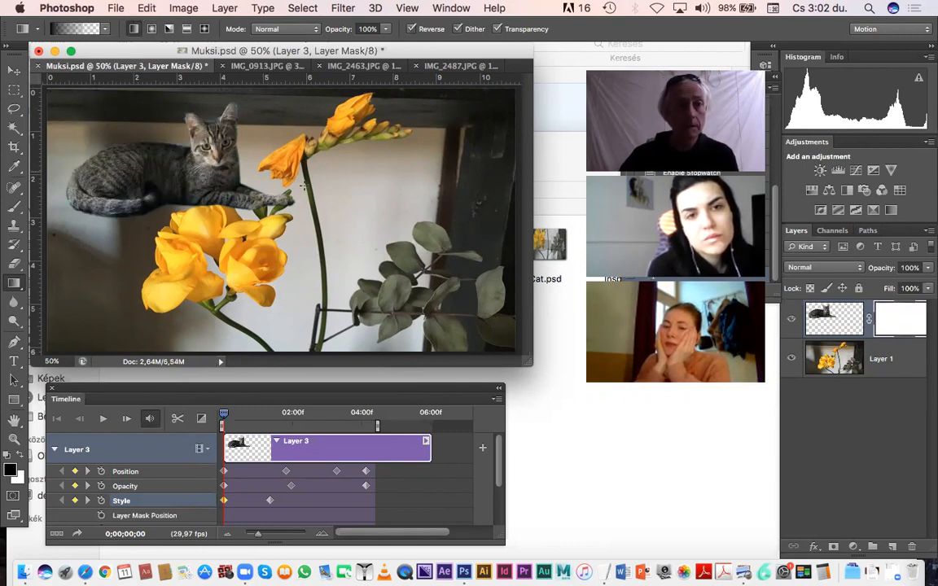
pyautogui.moveTo(307, 186); pyautogui.dragTo(126, 184)
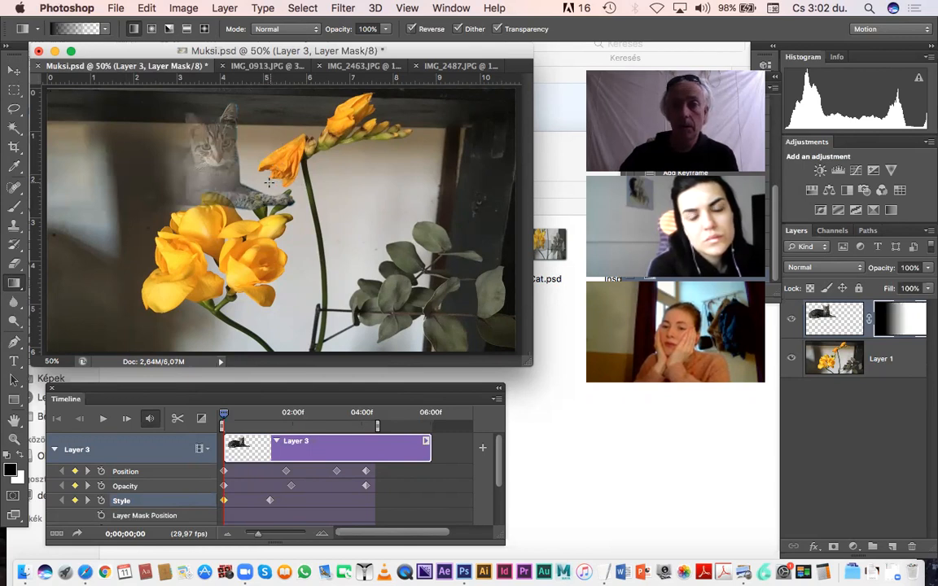
pyautogui.press('super+z')
pyautogui.click(411, 29)
pyautogui.moveTo(303, 191); pyautogui.dragTo(160, 189)
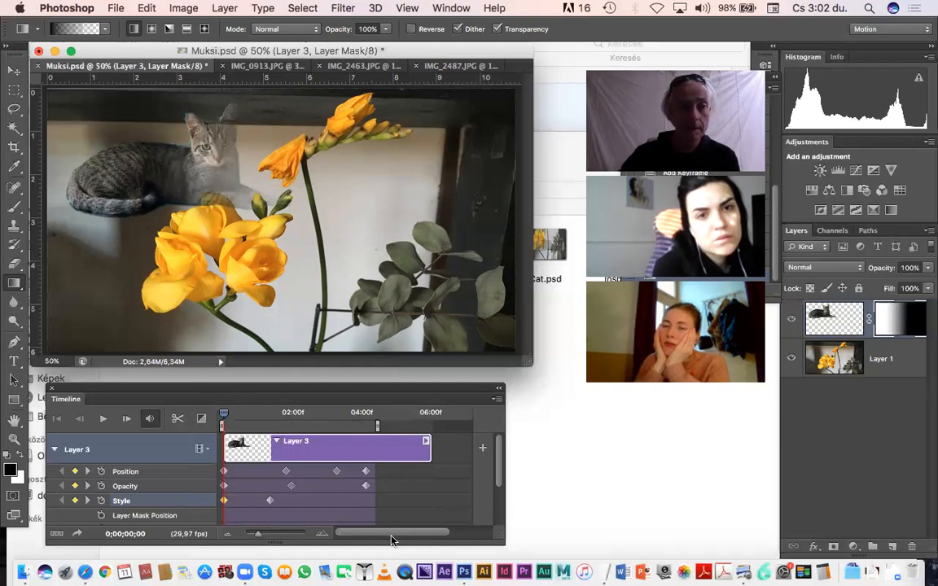
# Scrub through the first seconds of the timeline to examine how the masked cat animates and which mask properties can be keyframed
pyautogui.moveTo(224, 418); pyautogui.dragTo(266, 418)
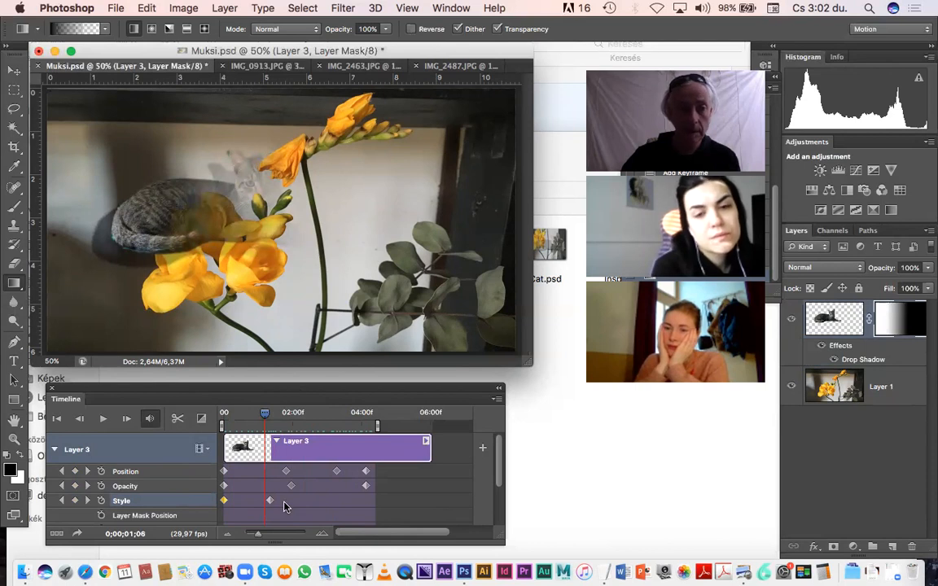
pyautogui.scroll(-2, 375, 481)
pyautogui.scroll(2, 376, 480)
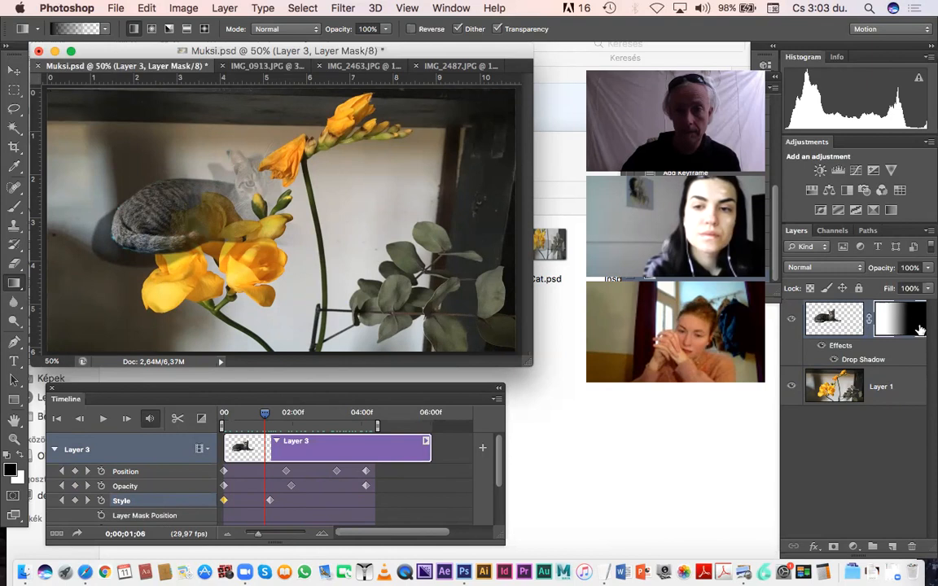
pyautogui.moveTo(264, 415)
pyautogui.mouseDown()
pyautogui.moveTo(353, 414)
pyautogui.moveTo(208, 417)
pyautogui.moveTo(282, 418)
pyautogui.mouseUp()
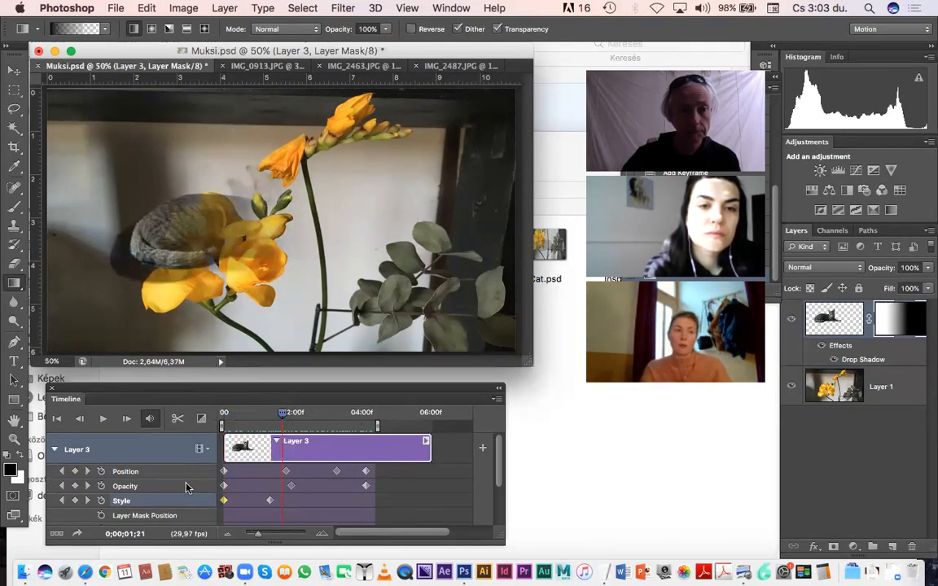
pyautogui.scroll(-3, 183, 486)
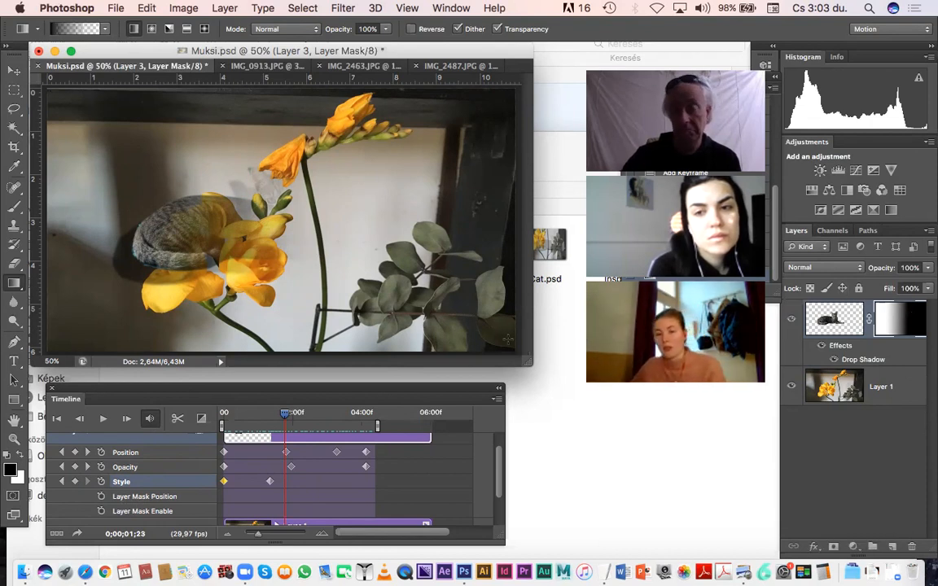
pyautogui.click(311, 415)
pyautogui.moveTo(324, 420); pyautogui.dragTo(275, 422)
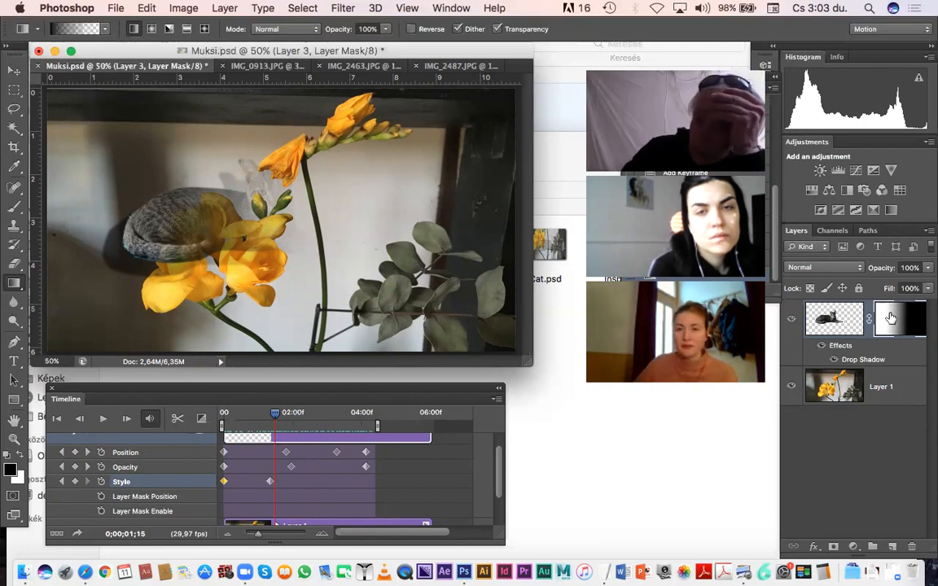
pyautogui.moveTo(275, 413)
pyautogui.mouseDown()
pyautogui.moveTo(352, 415)
pyautogui.moveTo(256, 413)
pyautogui.mouseUp()
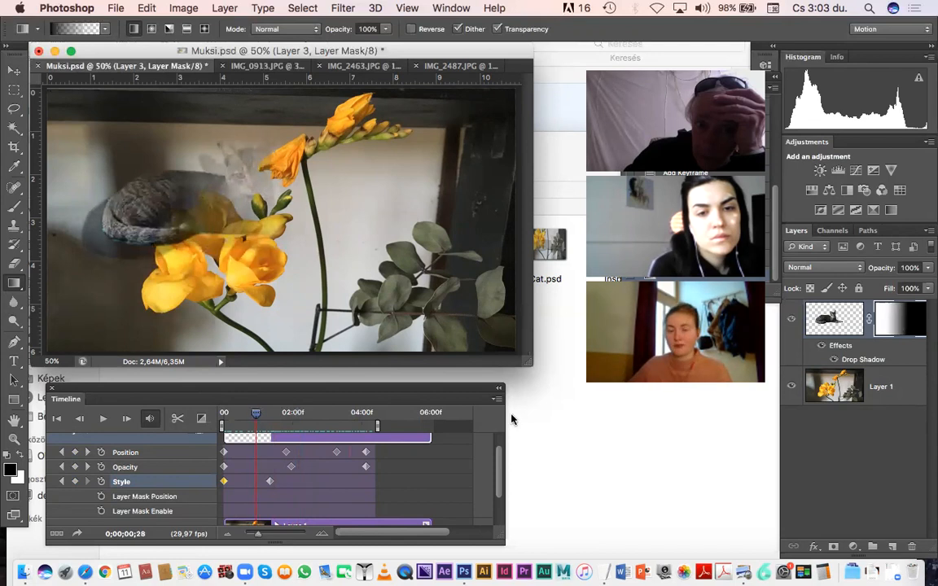
# Unlink Layer 3's mask and remove it, applying it to the layer
pyautogui.click(869, 323)
pyautogui.moveTo(902, 325); pyautogui.dragTo(911, 547)
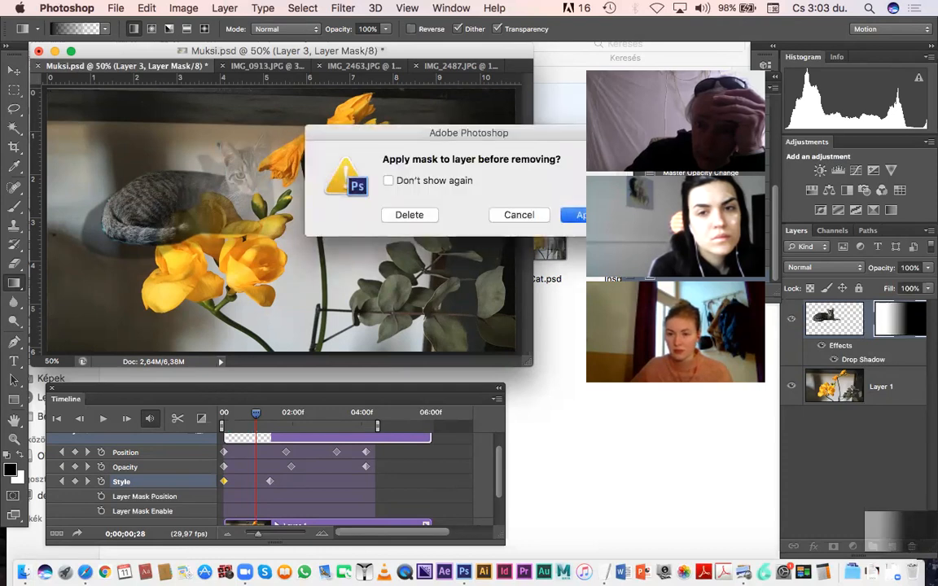
pyautogui.press('Return')
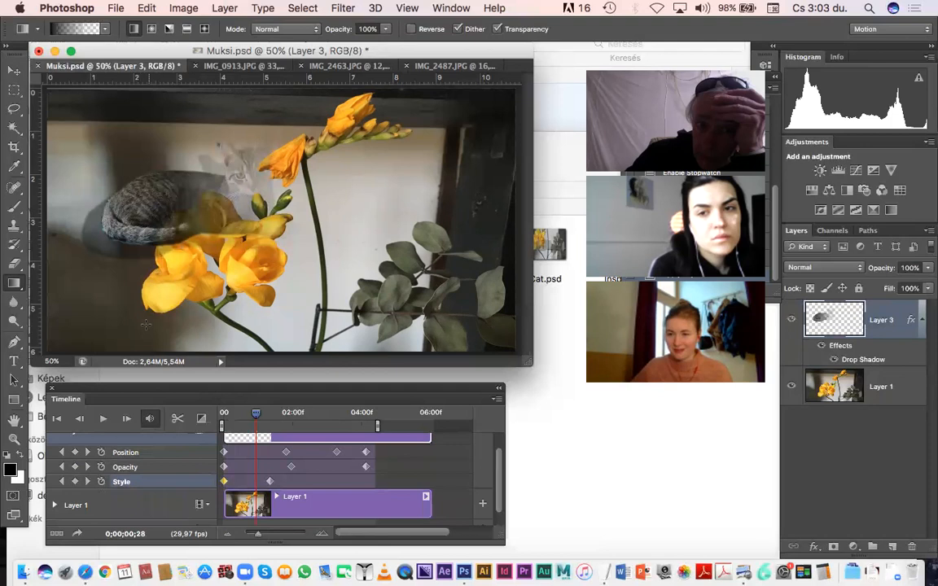
# Add the text HELLO in 24 pt Apple Chancery over the cat's head at the first frame
pyautogui.moveTo(256, 416); pyautogui.dragTo(193, 378)
pyautogui.scroll(2, 372, 443)
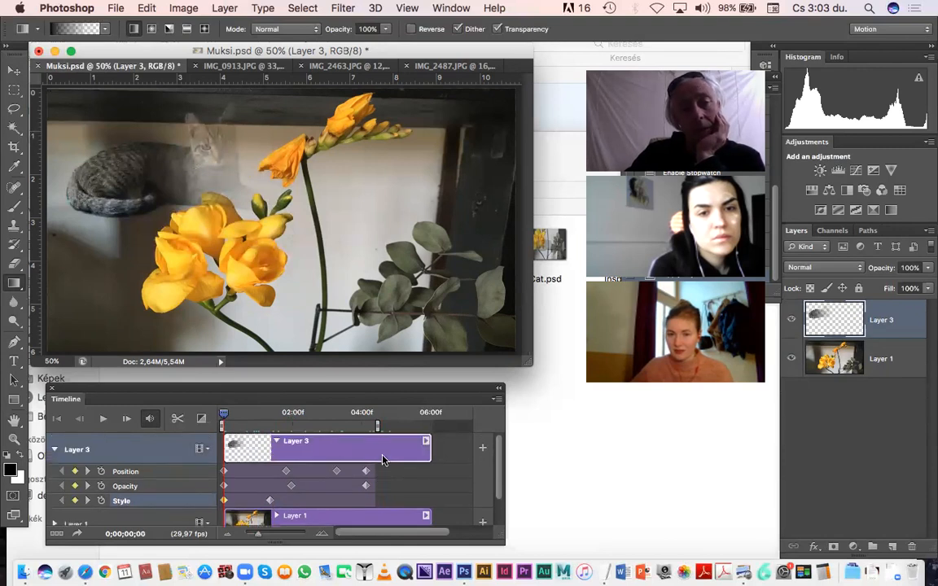
pyautogui.click(20, 361)
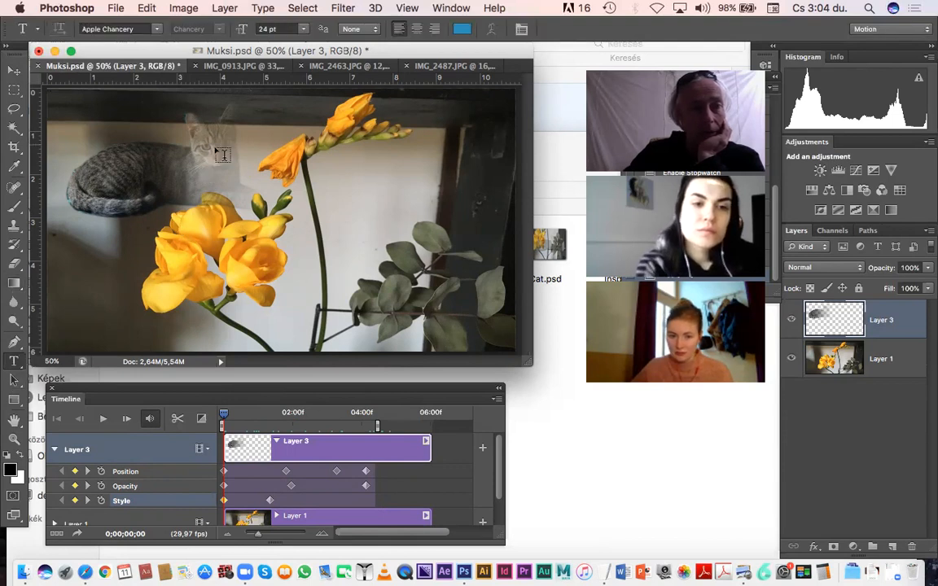
pyautogui.click(195, 145)
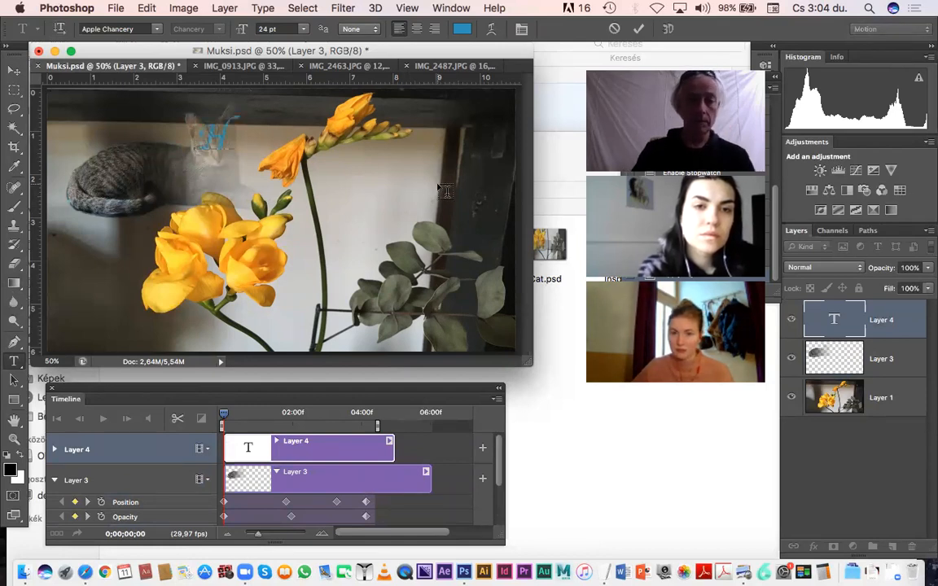
pyautogui.write('HELL')
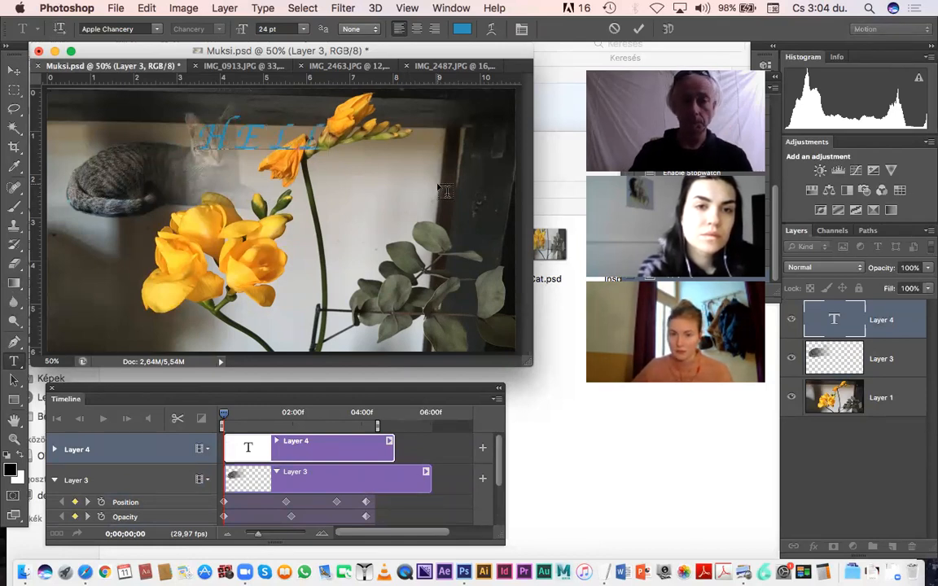
pyautogui.write('O')
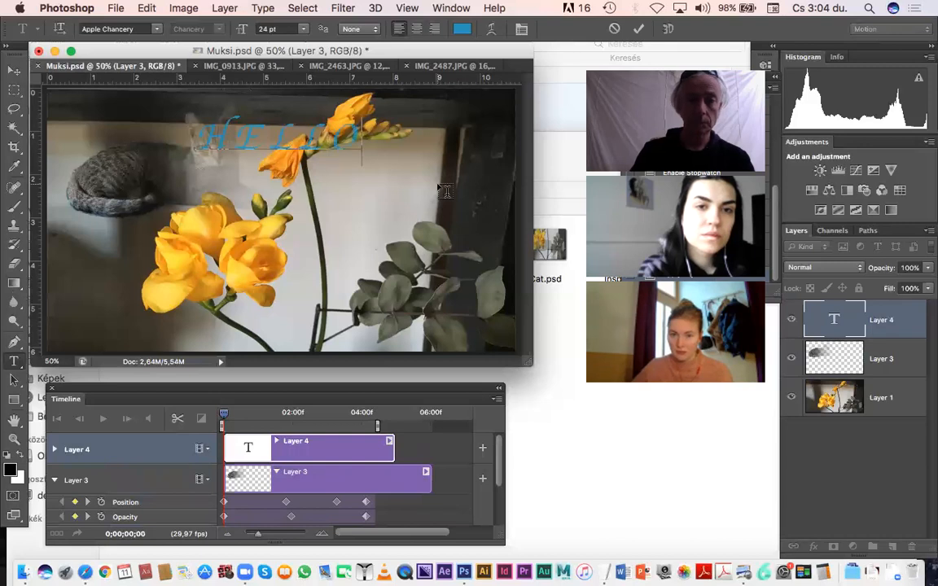
# Expand the HELLO layer's timeline properties and enable Text Warp keyframing at 0;00;00;00
pyautogui.click(54, 451)
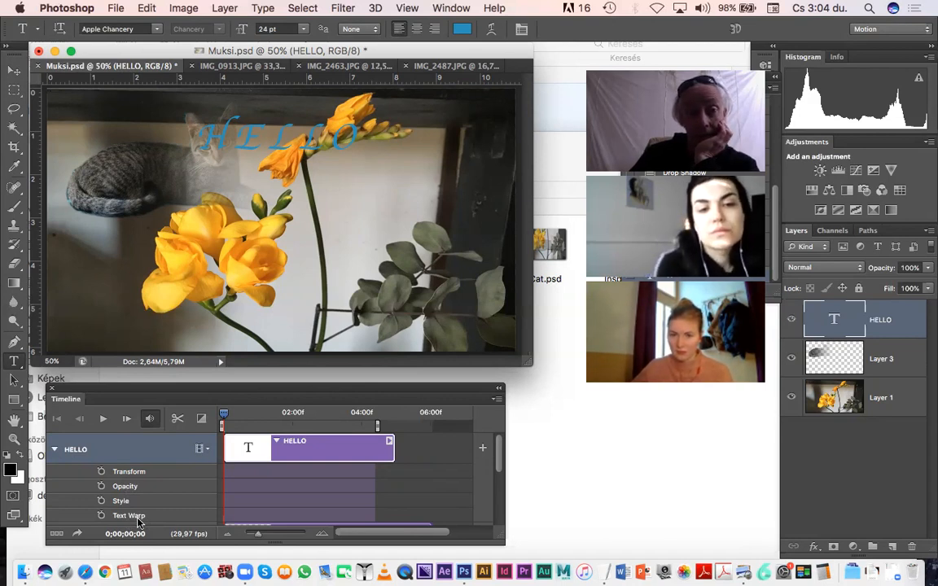
pyautogui.click(101, 517)
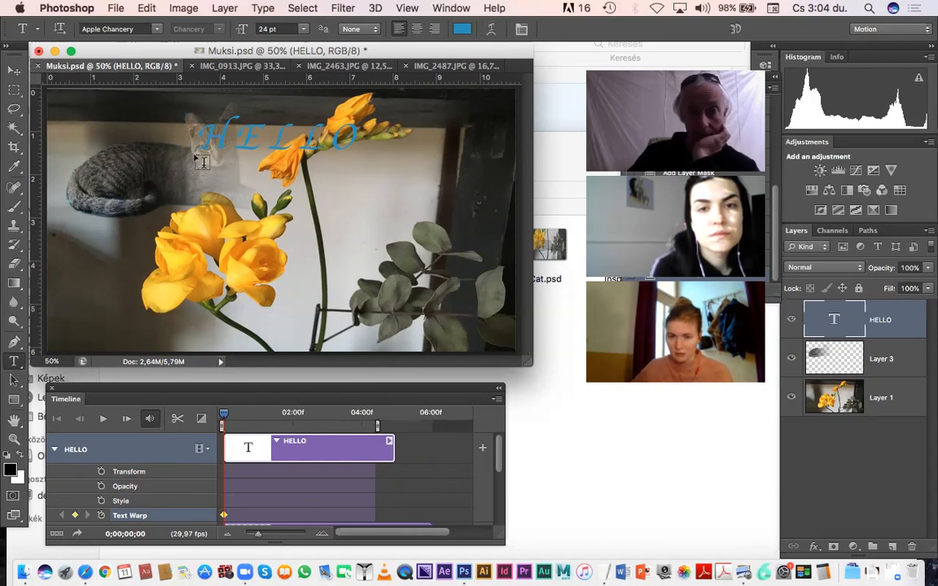
# At 0;00;01;11, warp the HELLO text with the horizontal Flag style, Bend -42% and Horizontal Distortion +18%
pyautogui.moveTo(230, 416); pyautogui.dragTo(270, 417)
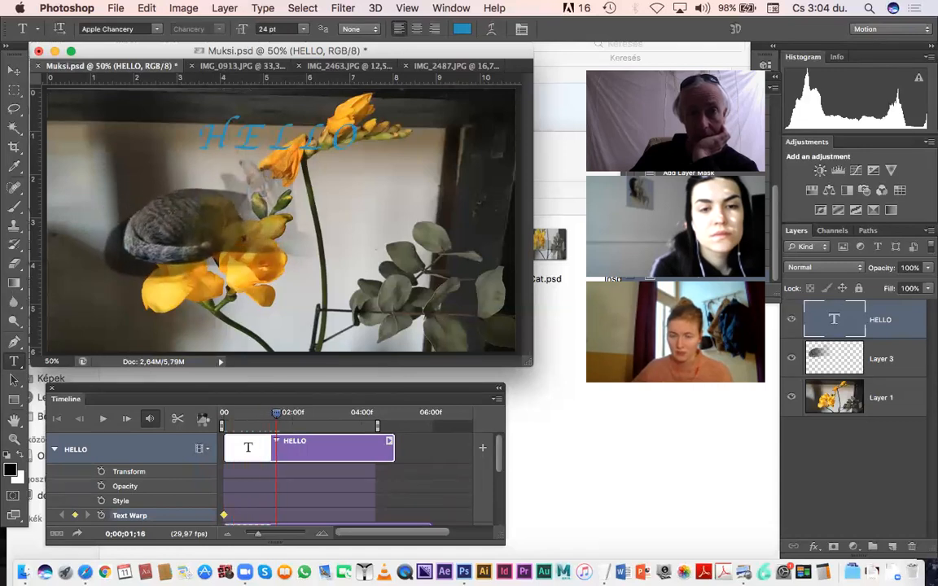
pyautogui.click(491, 30)
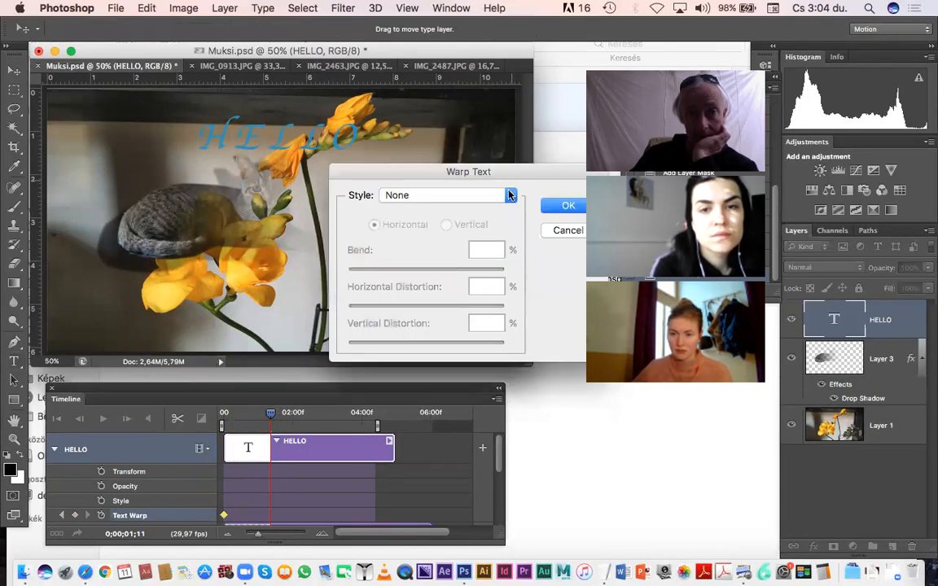
pyautogui.click(509, 195)
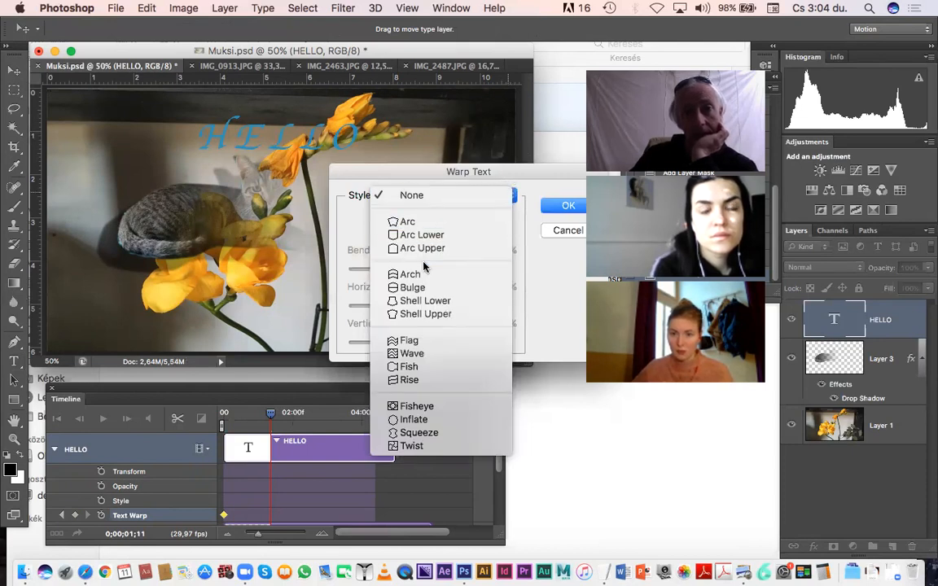
pyautogui.click(413, 342)
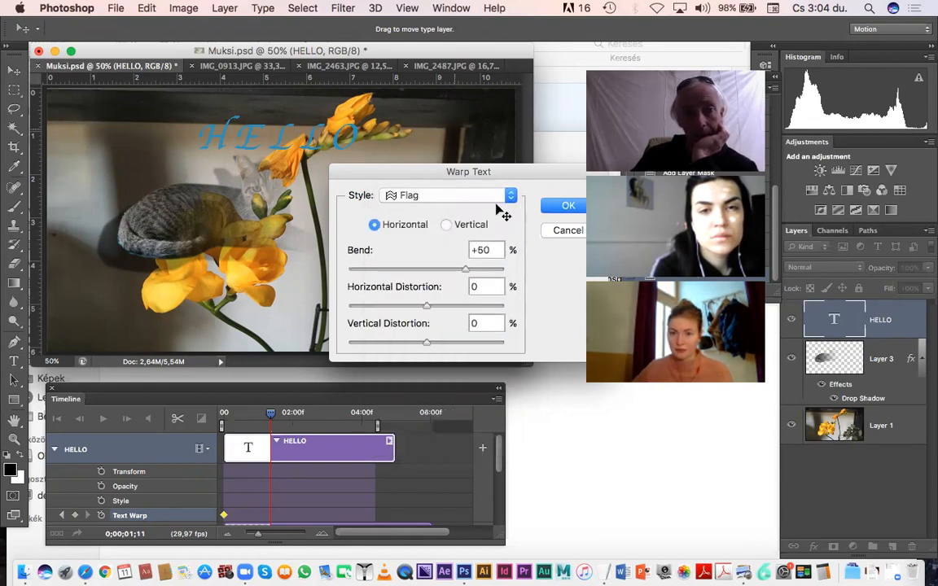
pyautogui.moveTo(466, 274); pyautogui.dragTo(404, 271)
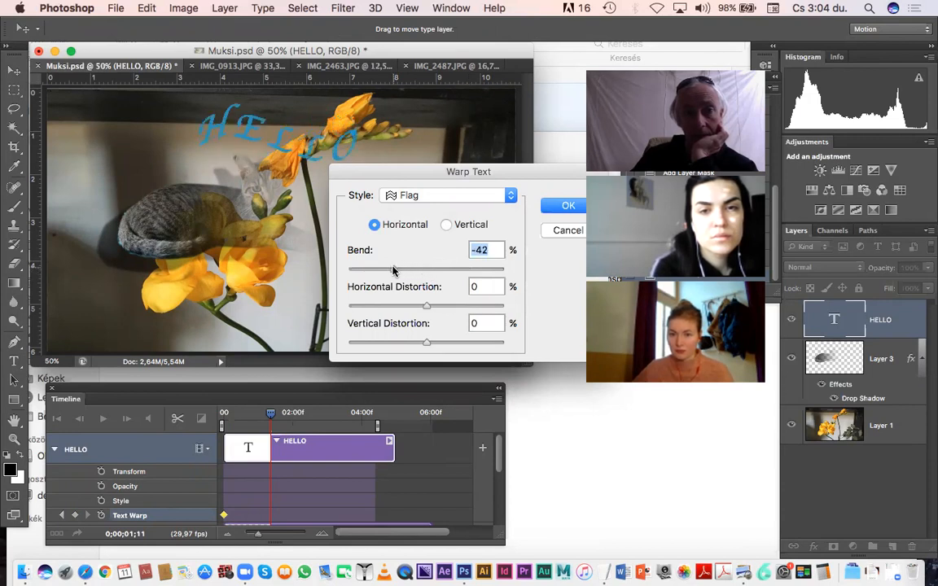
pyautogui.moveTo(427, 306); pyautogui.dragTo(440, 308)
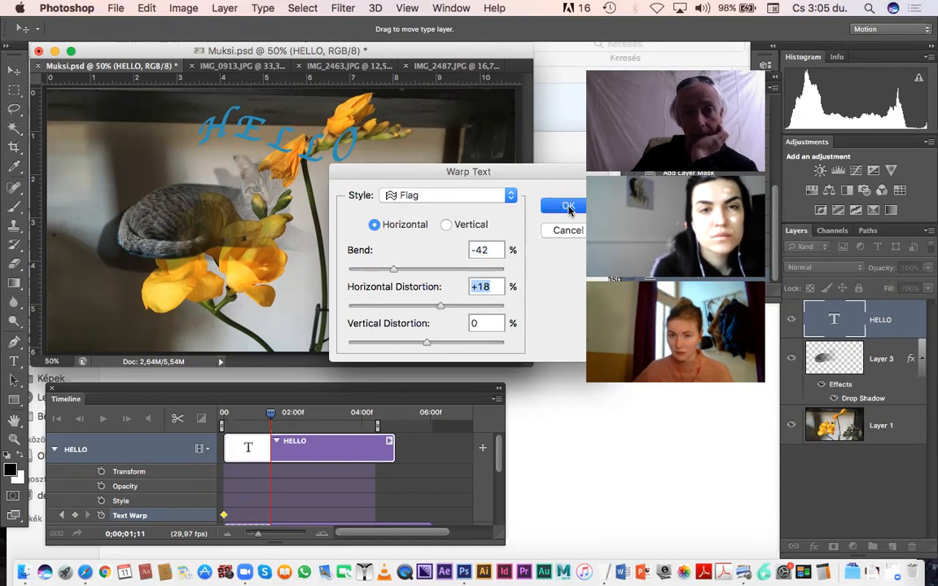
pyautogui.click(568, 208)
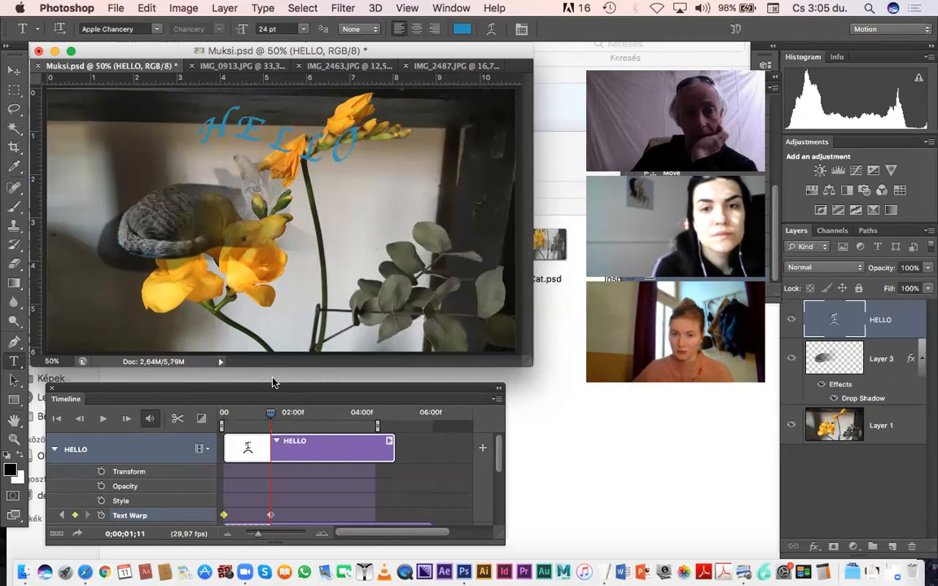
# At 0;00;02;24, change the HELLO text's Flag warp to Bend +62% and Horizontal Distortion -62%
pyautogui.click(245, 412)
pyautogui.moveTo(230, 413); pyautogui.dragTo(320, 412)
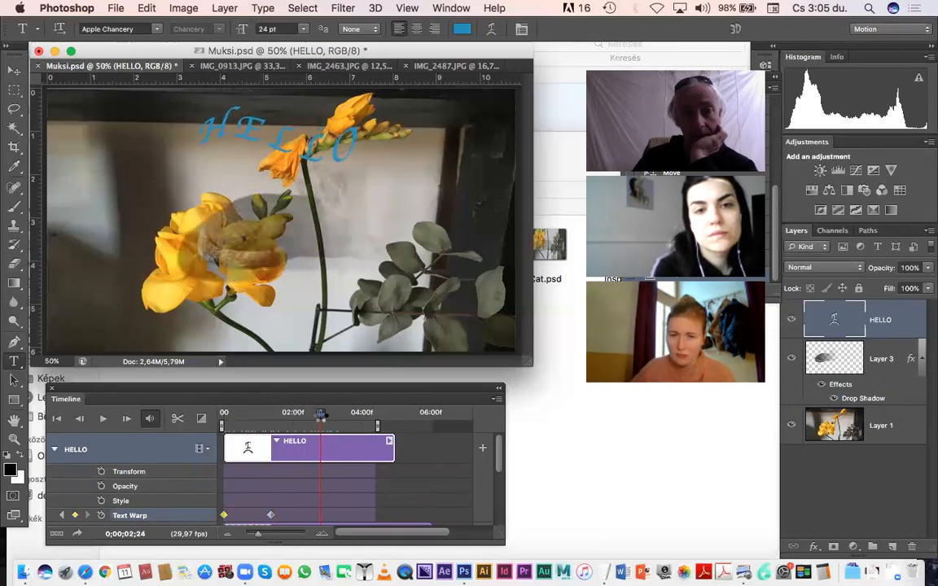
pyautogui.click(491, 29)
pyautogui.moveTo(437, 308); pyautogui.dragTo(381, 307)
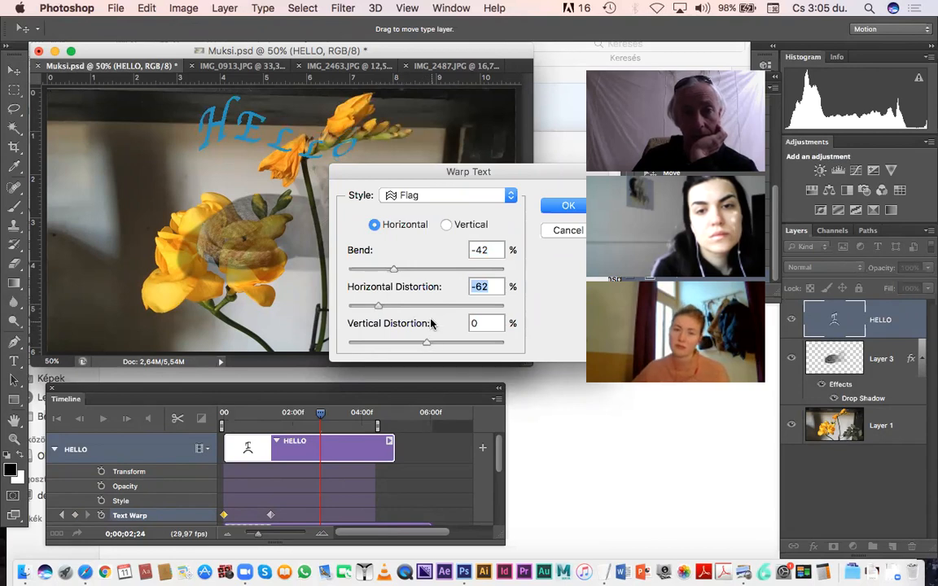
pyautogui.moveTo(395, 270); pyautogui.dragTo(475, 274)
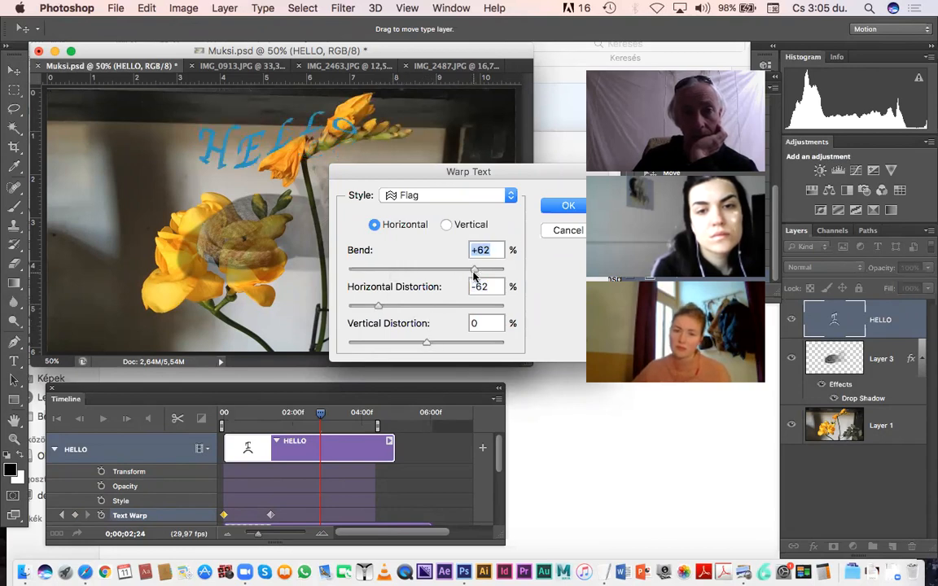
pyautogui.click(568, 206)
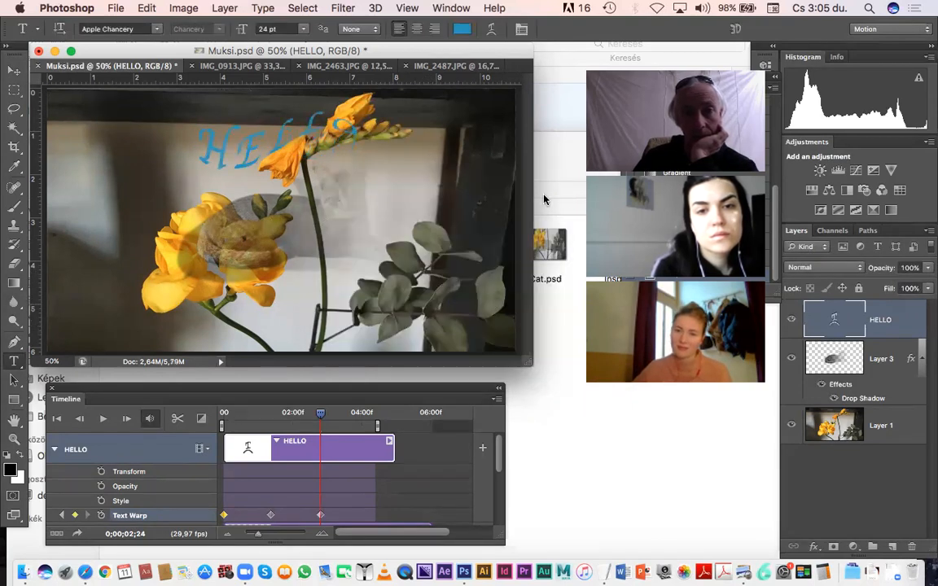
# Copy HELLO's first Text Warp keyframe and paste it at 0;00;04;02
pyautogui.moveTo(319, 417); pyautogui.dragTo(363, 415)
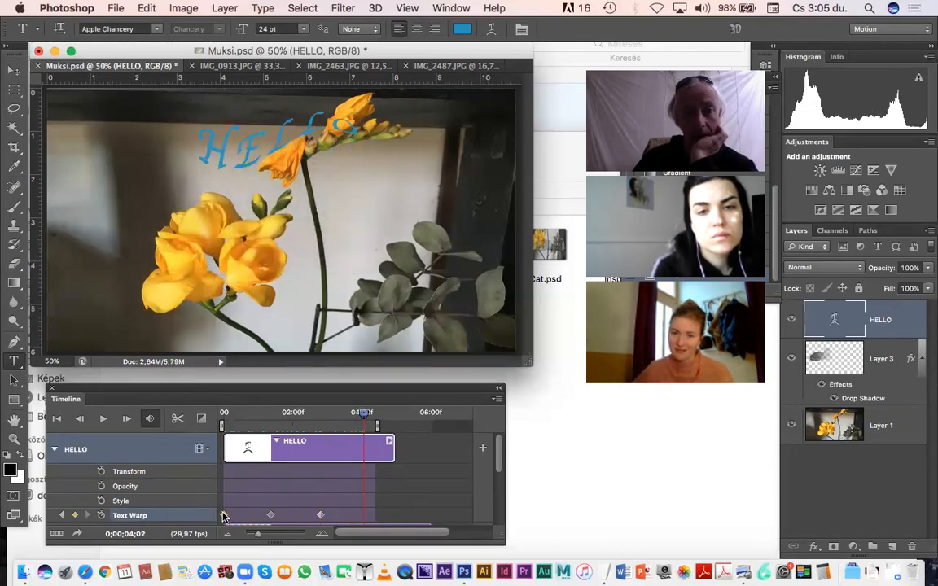
pyautogui.rightClick(224, 516)
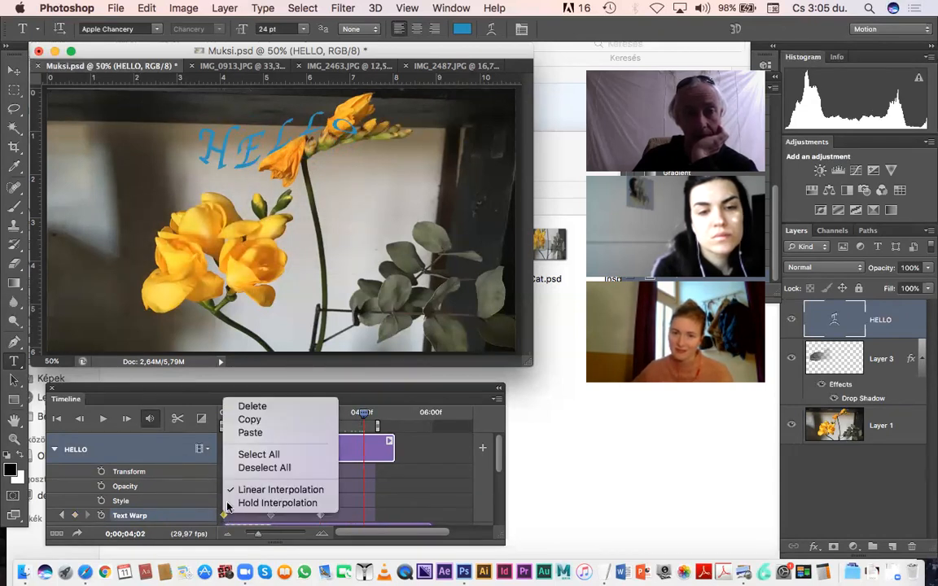
pyautogui.click(241, 423)
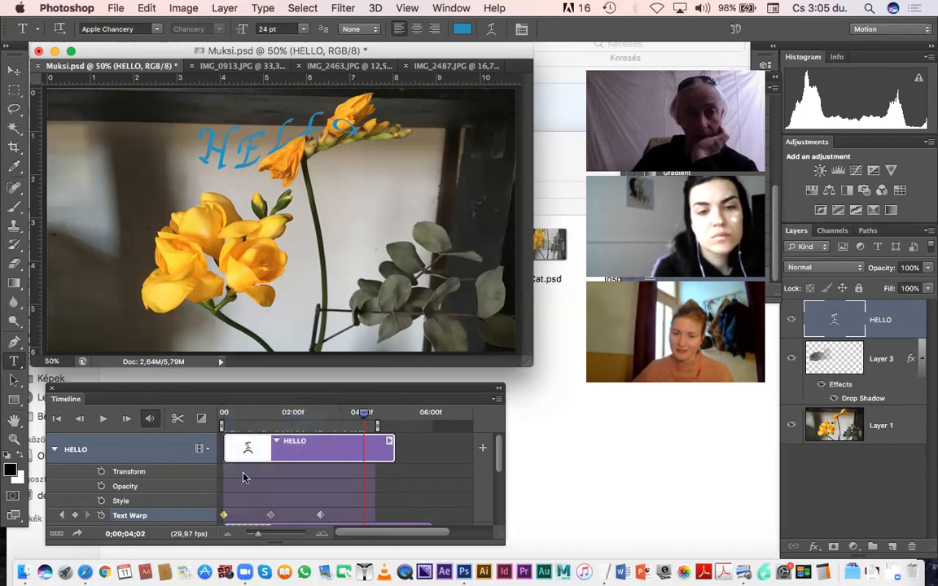
pyautogui.rightClick(227, 518)
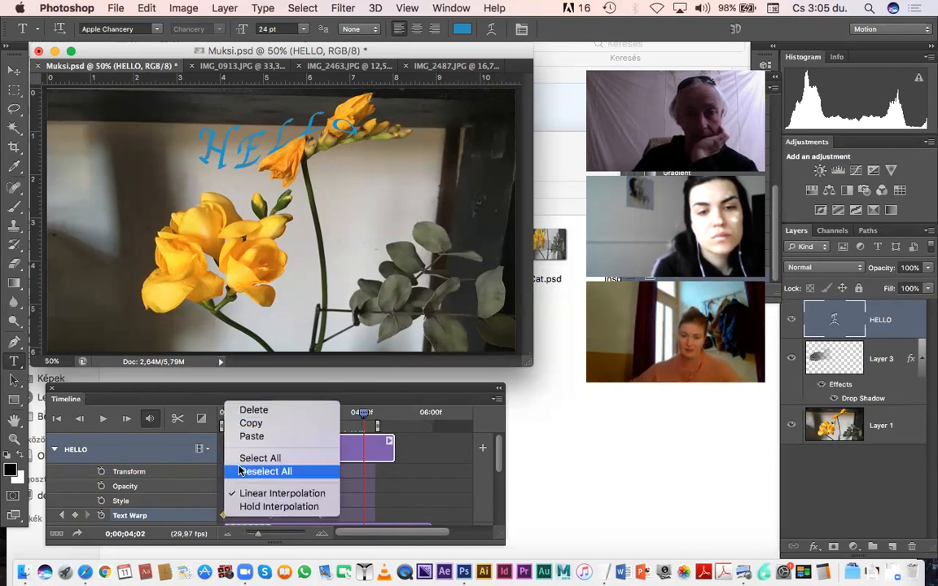
pyautogui.click(249, 439)
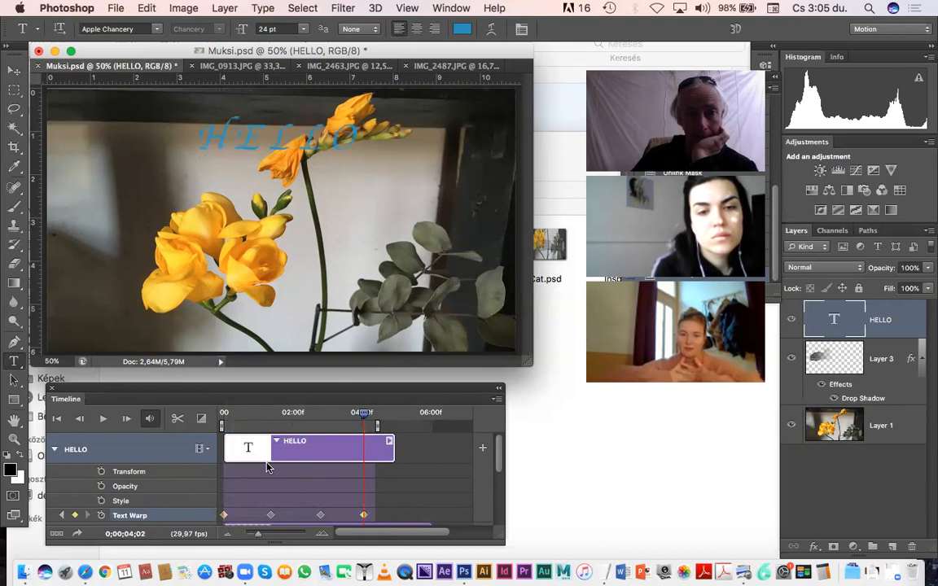
# Play the animation from the first frame to review the HELLO text warp together with the moving cat
pyautogui.moveTo(368, 419); pyautogui.dragTo(214, 412)
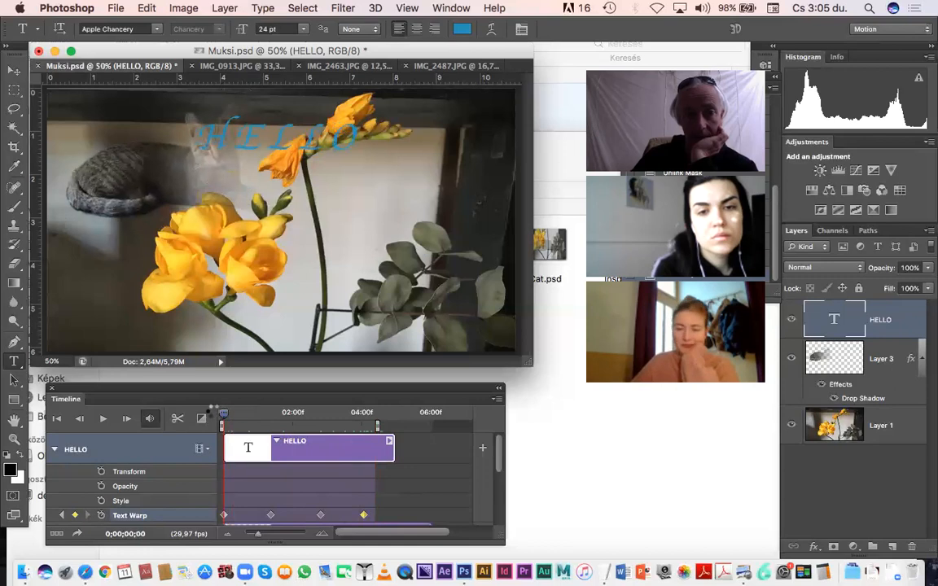
pyautogui.click(103, 418)
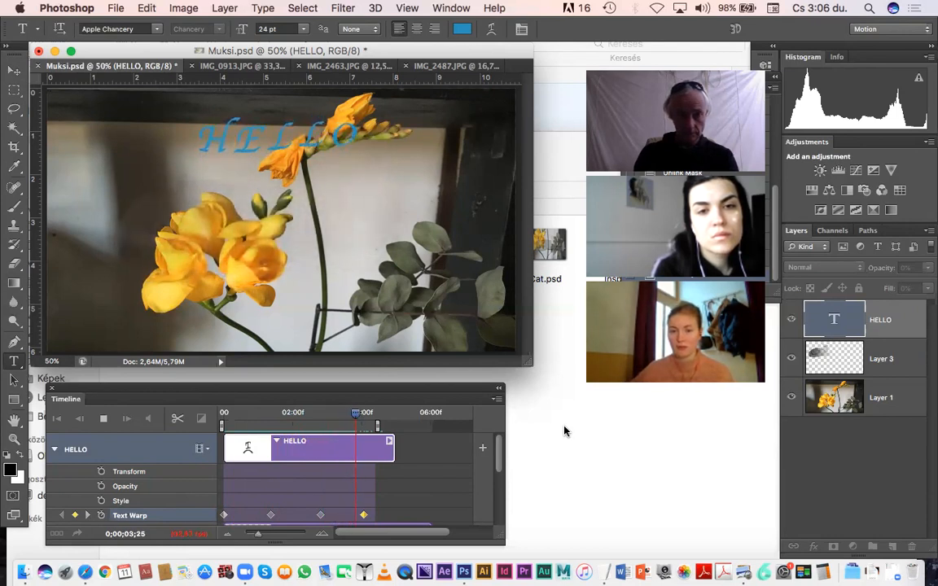
pyautogui.press('space')
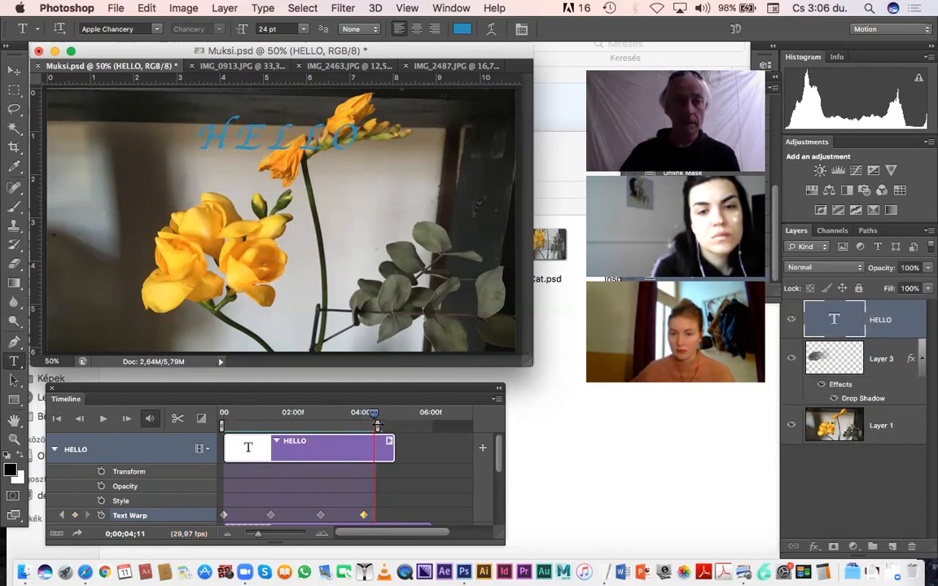
pyautogui.press('space')
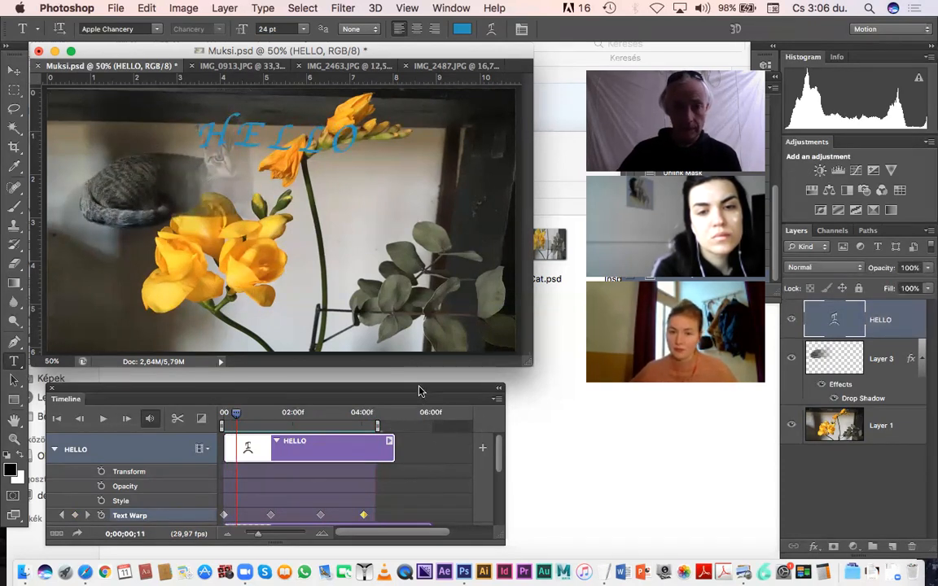
pyautogui.moveTo(418, 391); pyautogui.dragTo(419, 377)
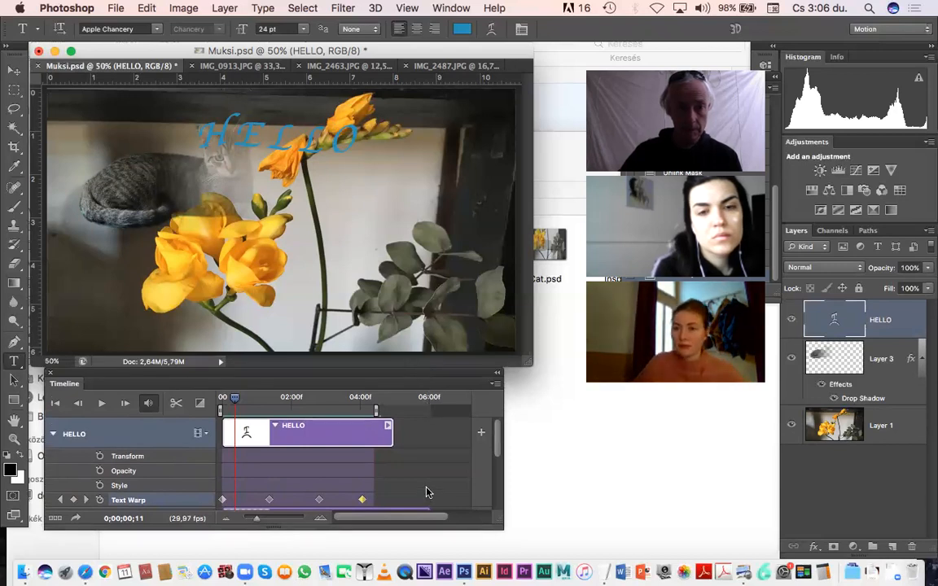
pyautogui.scroll(-6, 426, 492)
pyautogui.scroll(-1, 417, 488)
pyautogui.scroll(6, 418, 487)
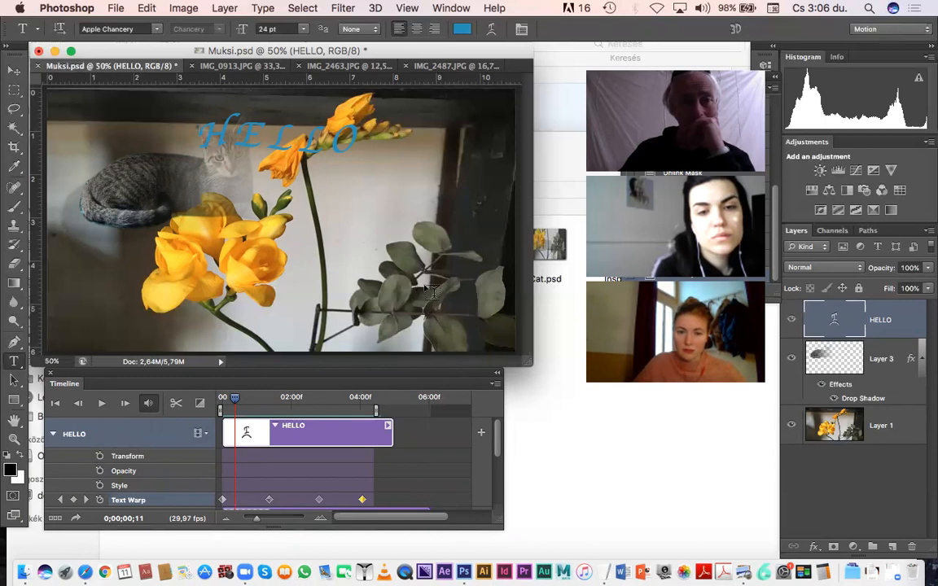
# With the playhead at 0;00;00;00, copy the whole IMG_2487.JPG dog photo and paste it into Muksi.psd as a new layer above HELLO
pyautogui.moveTo(233, 403); pyautogui.dragTo(210, 400)
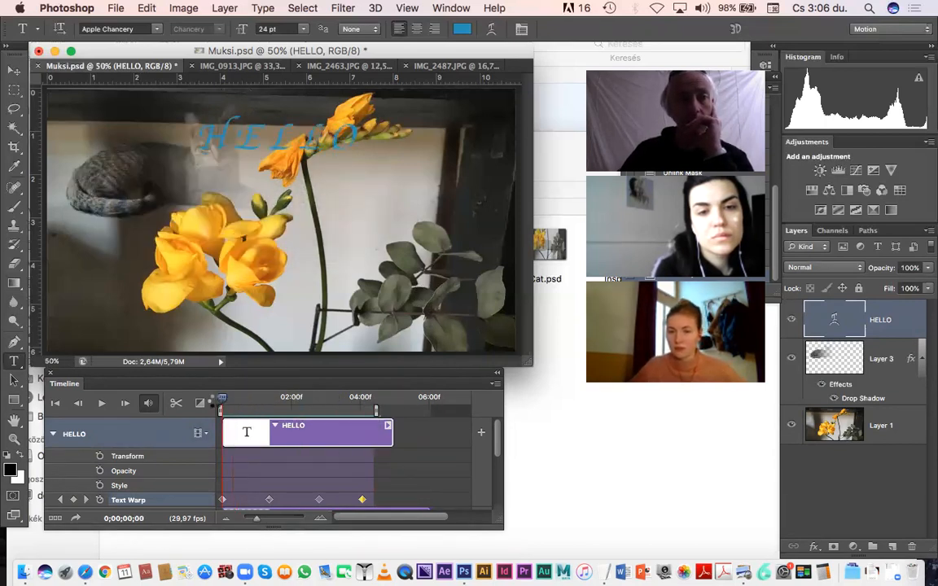
pyautogui.click(431, 69)
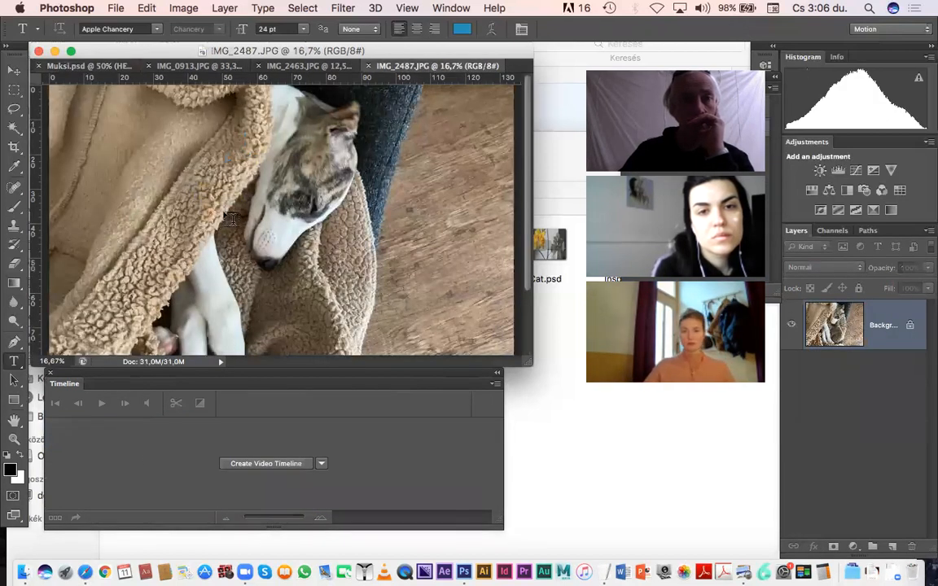
pyautogui.press('super+a')
pyautogui.press('super+c')
pyautogui.press('super+v')
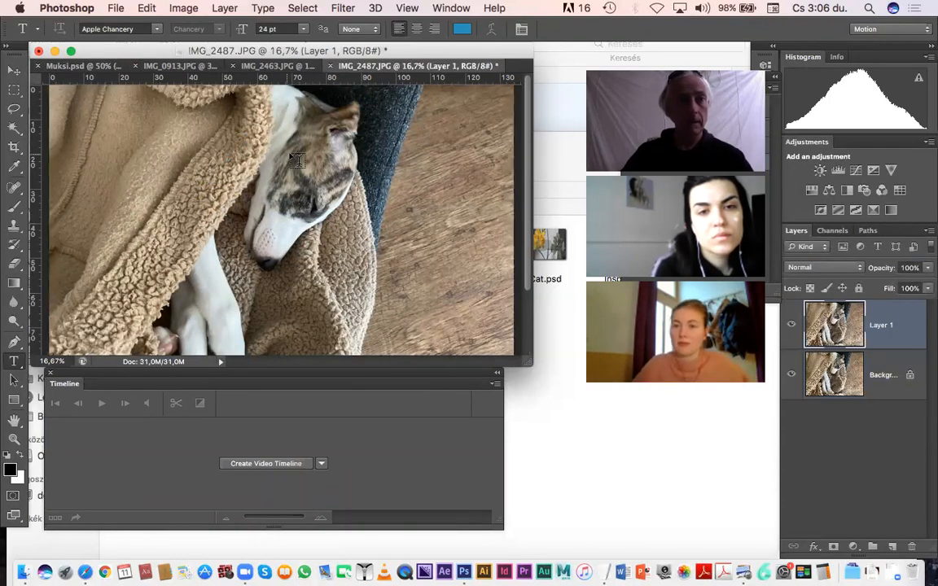
pyautogui.press('super+z')
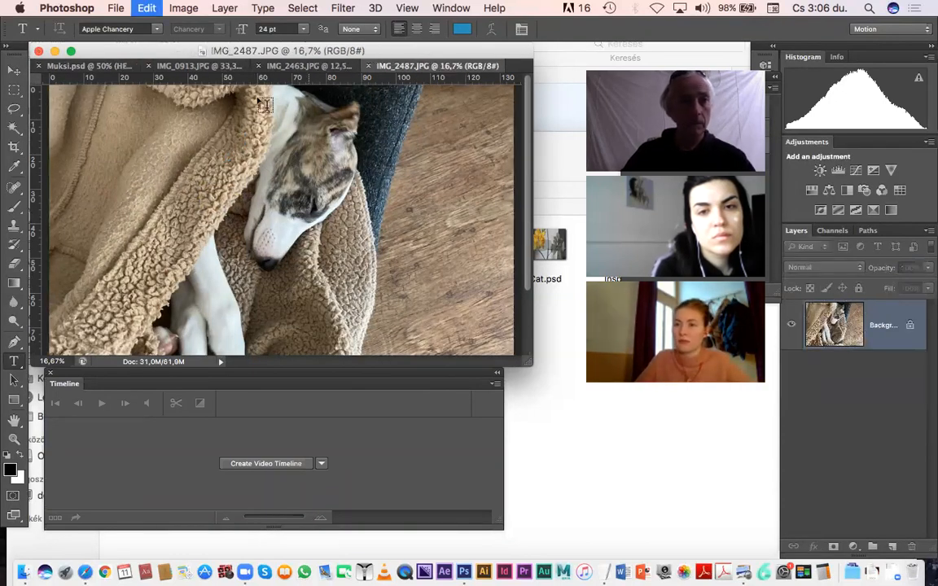
pyautogui.click(69, 70)
pyautogui.press('super+v')
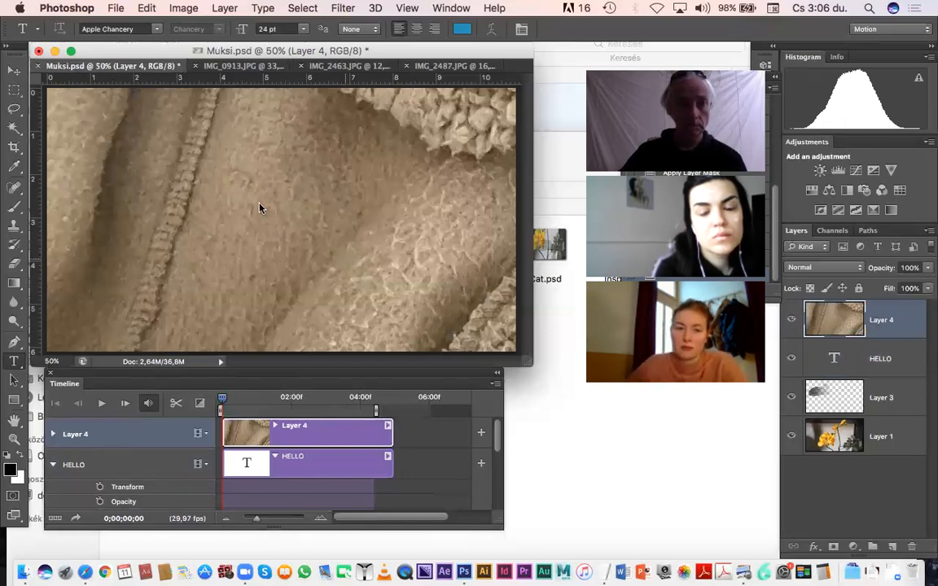
# Free-transform the pasted dog photo to about 43.7% width and 43% height, aligning its upper edge with the canvas's upper edge
pyautogui.press('super+minus')
pyautogui.press('super+minus')
pyautogui.press('super+minus')
pyautogui.moveTo(364, 308); pyautogui.dragTo(512, 397)
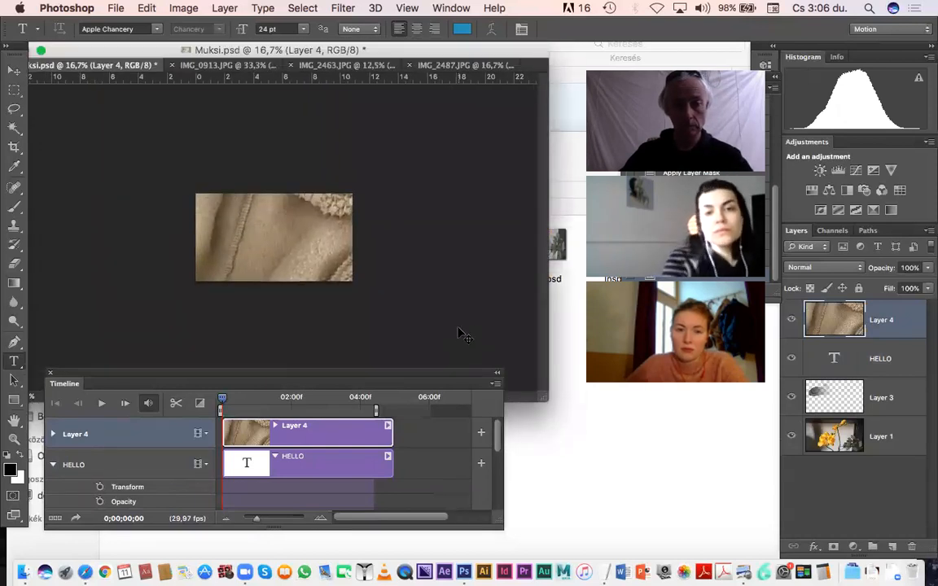
pyautogui.press('super+t')
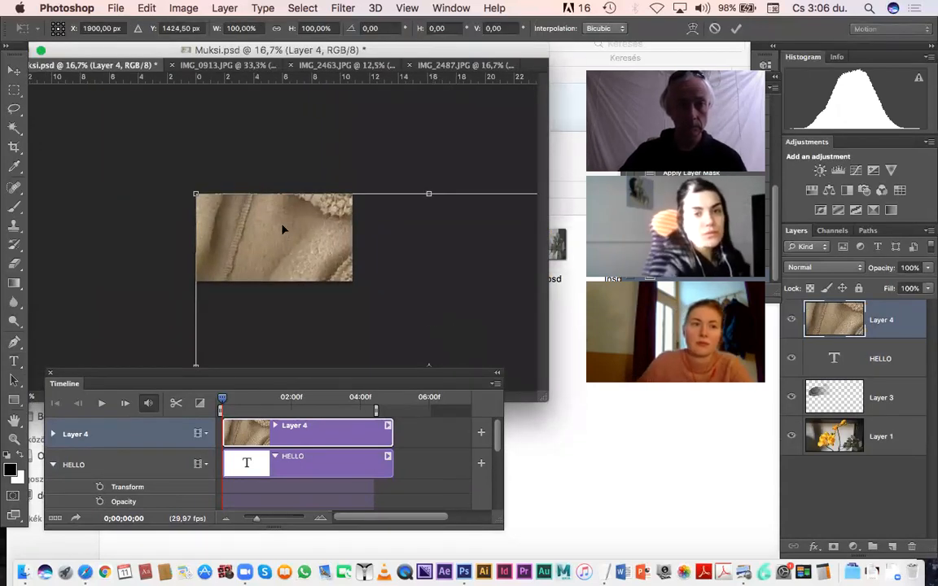
pyautogui.moveTo(195, 193); pyautogui.dragTo(318, 257)
pyautogui.moveTo(432, 300); pyautogui.dragTo(224, 143)
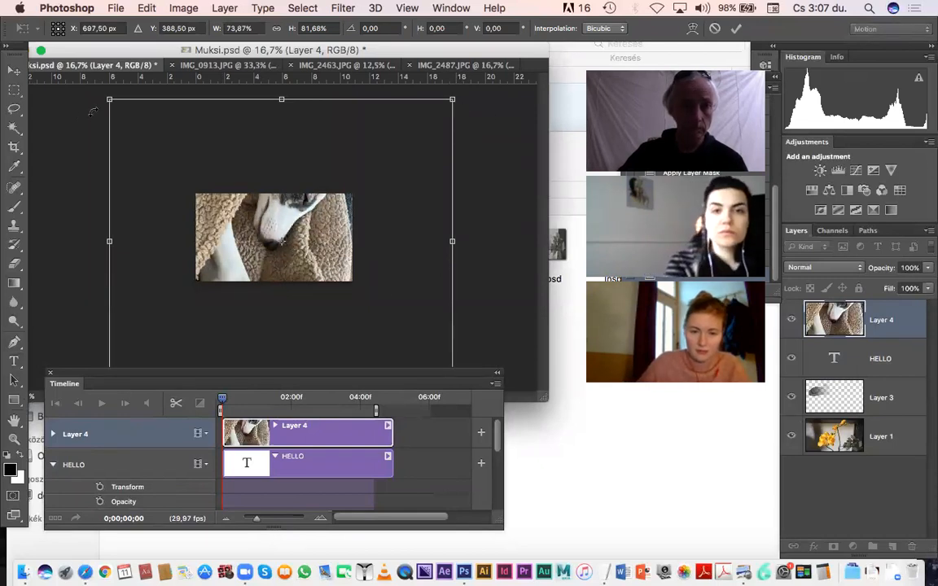
pyautogui.moveTo(109, 99); pyautogui.dragTo(195, 194)
pyautogui.moveTo(279, 209); pyautogui.dragTo(229, 148)
pyautogui.moveTo(402, 134); pyautogui.dragTo(371, 202)
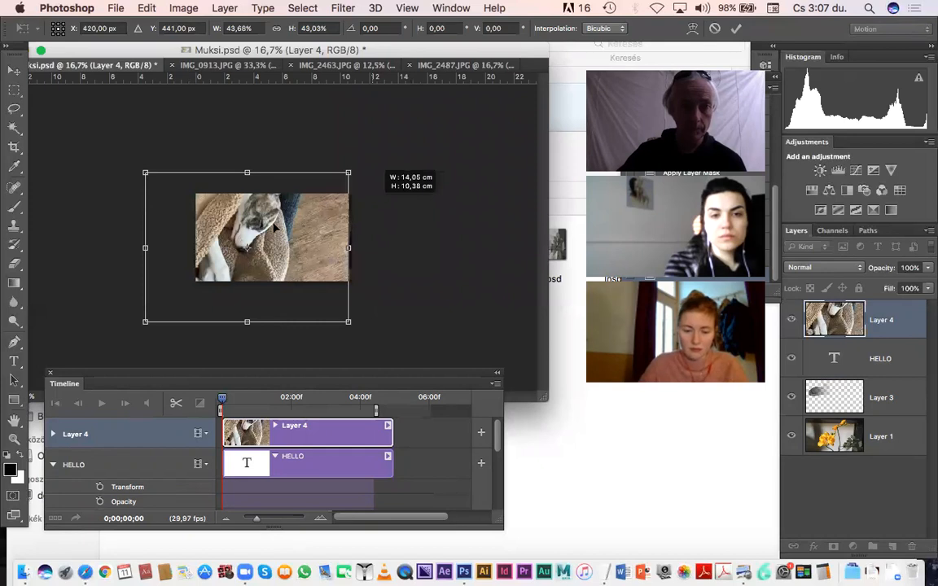
pyautogui.moveTo(273, 228); pyautogui.dragTo(292, 248)
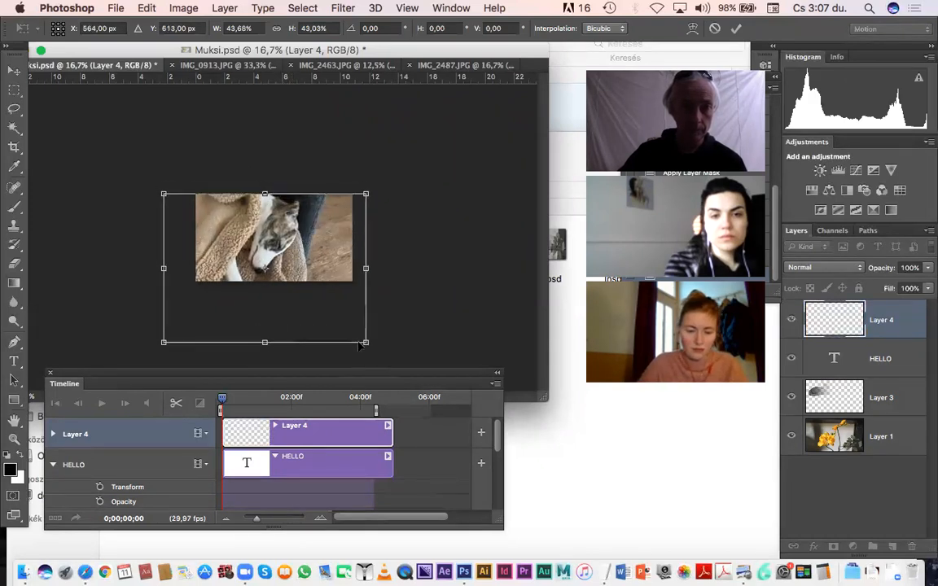
# Shrink the dog photo further to about 16.5% width and 16.2% height in the canvas's lower middle and apply the transform
pyautogui.moveTo(359, 345); pyautogui.dragTo(287, 263)
pyautogui.moveTo(186, 194); pyautogui.dragTo(227, 224)
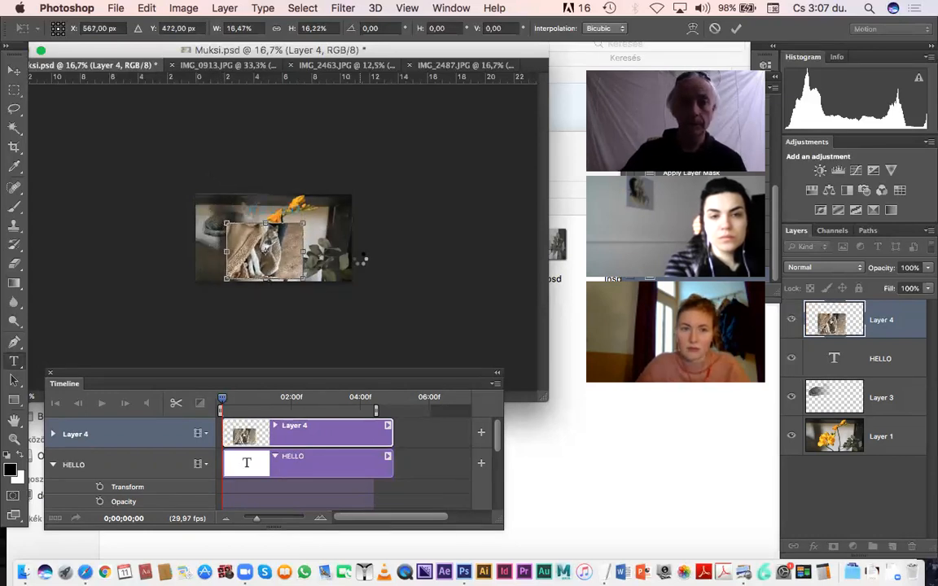
pyautogui.press('Return')
pyautogui.press('t')
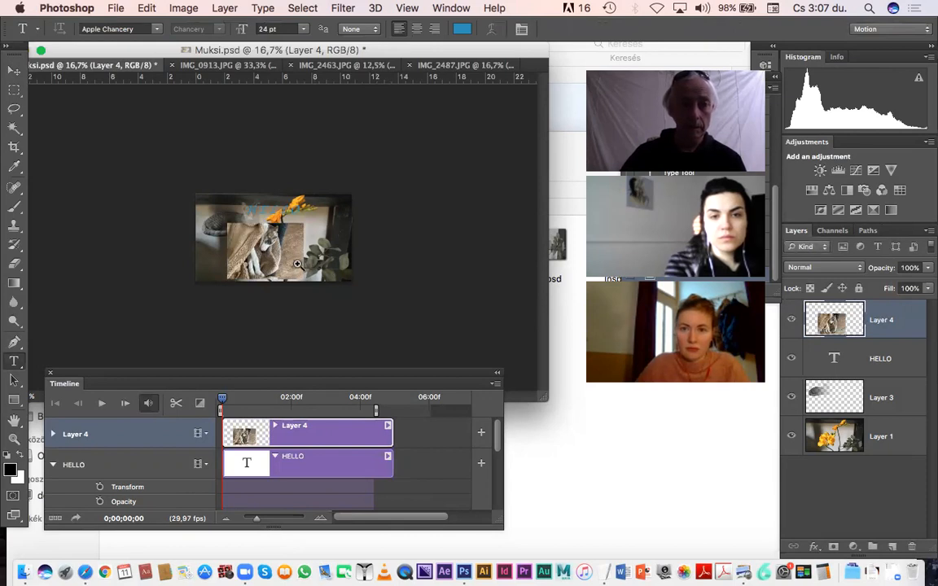
pyautogui.press('super+plus')
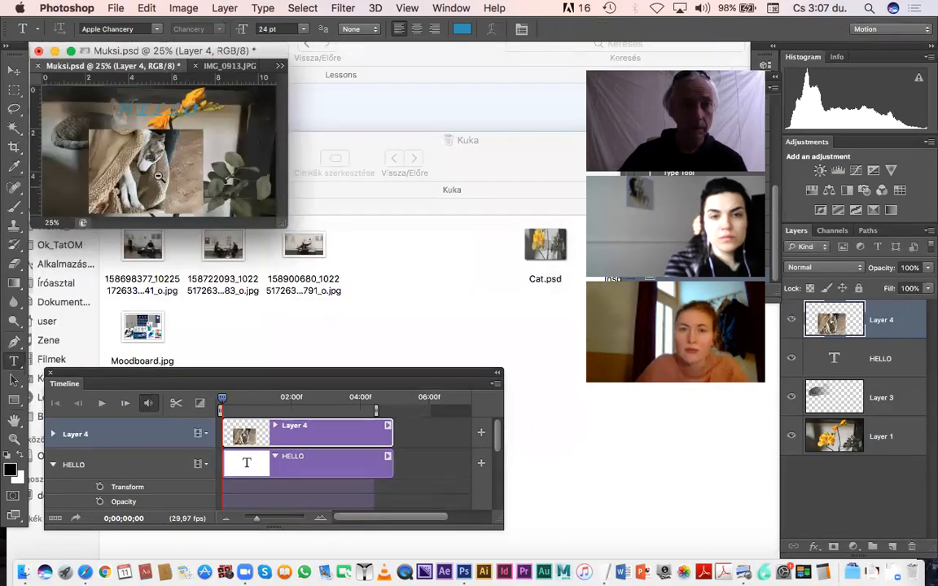
# Enlarge the view to 66.7%, fit the document window above the Timeline, and move the dog photo up over the HELLO text
pyautogui.press('super+minus')
pyautogui.press('super+plus')
pyautogui.press('super+plus')
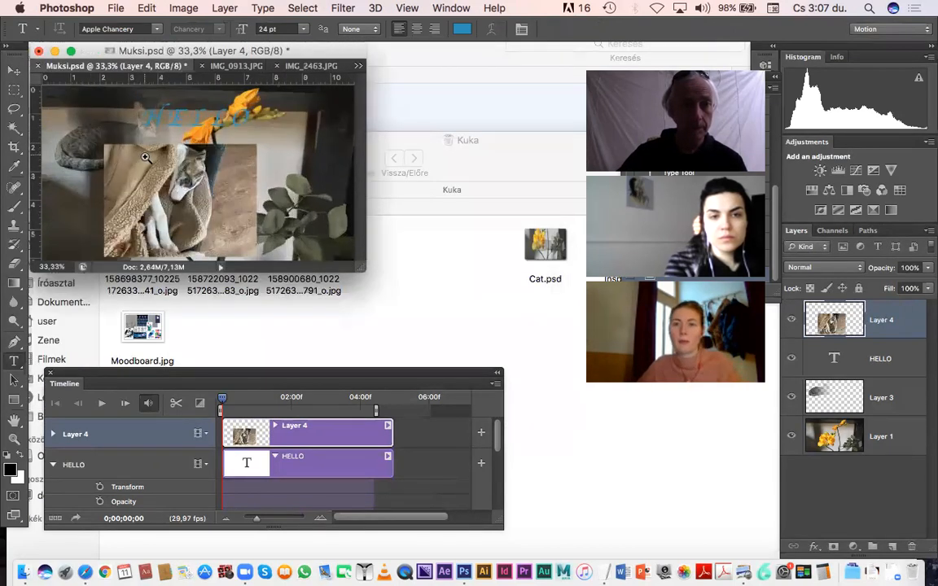
pyautogui.press('super+plus')
pyautogui.press('super+plus')
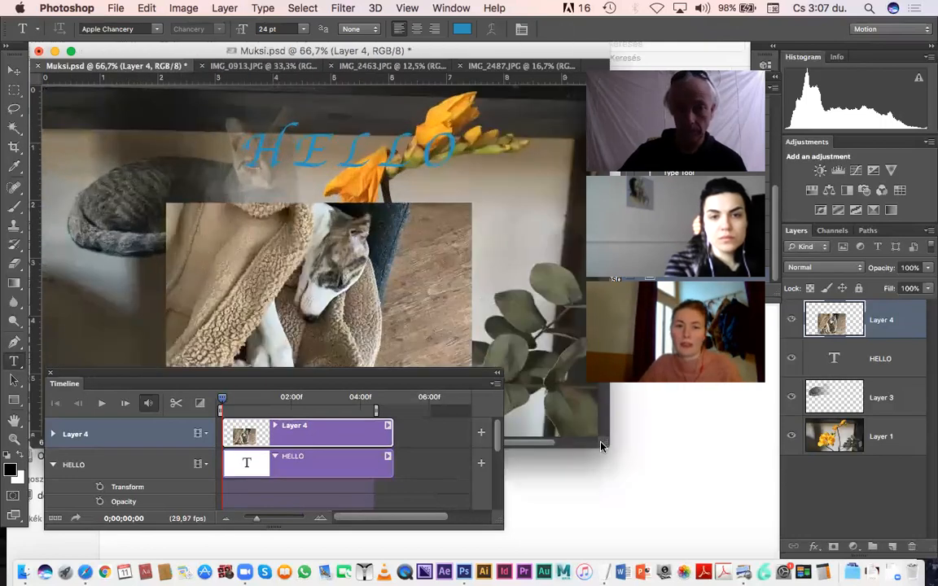
pyautogui.moveTo(622, 469); pyautogui.dragTo(621, 468)
pyautogui.moveTo(527, 348); pyautogui.dragTo(556, 384)
pyautogui.moveTo(474, 373); pyautogui.dragTo(483, 401)
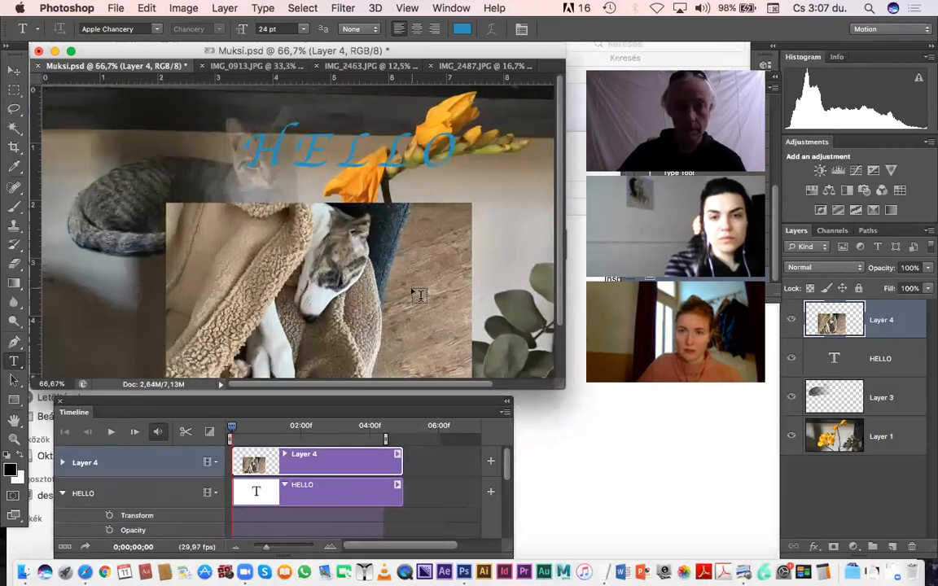
pyautogui.moveTo(401, 213)
pyautogui.mouseDown()
pyautogui.moveTo(402, 223)
pyautogui.moveTo(406, 215)
pyautogui.mouseUp()
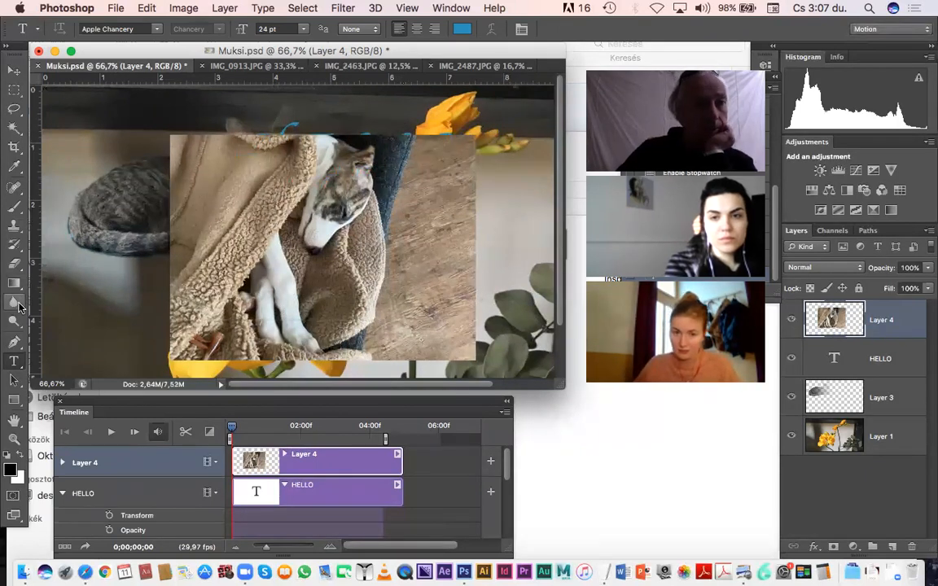
# Trace a closed Pen tool path around the dog's head and save the work path as Mia
pyautogui.click(17, 344)
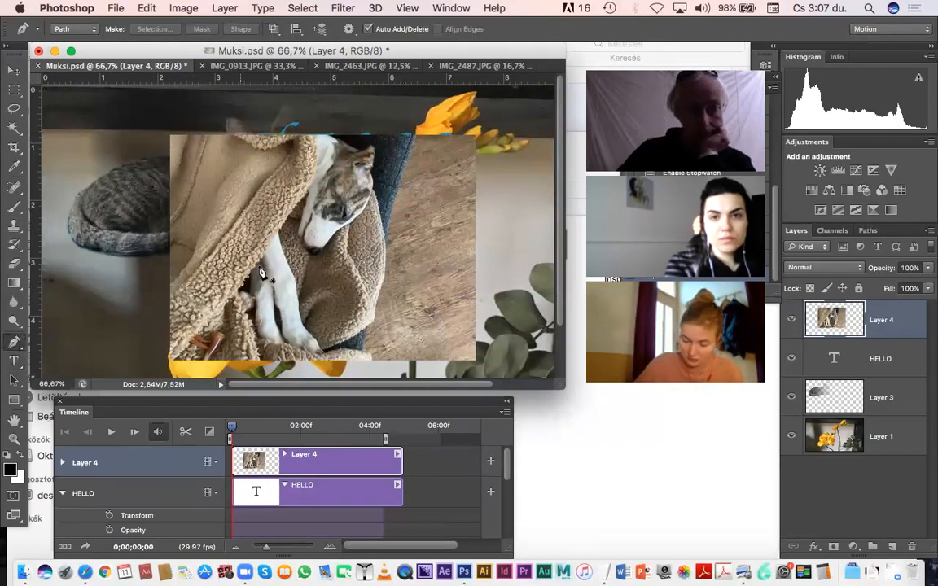
pyautogui.click(308, 205)
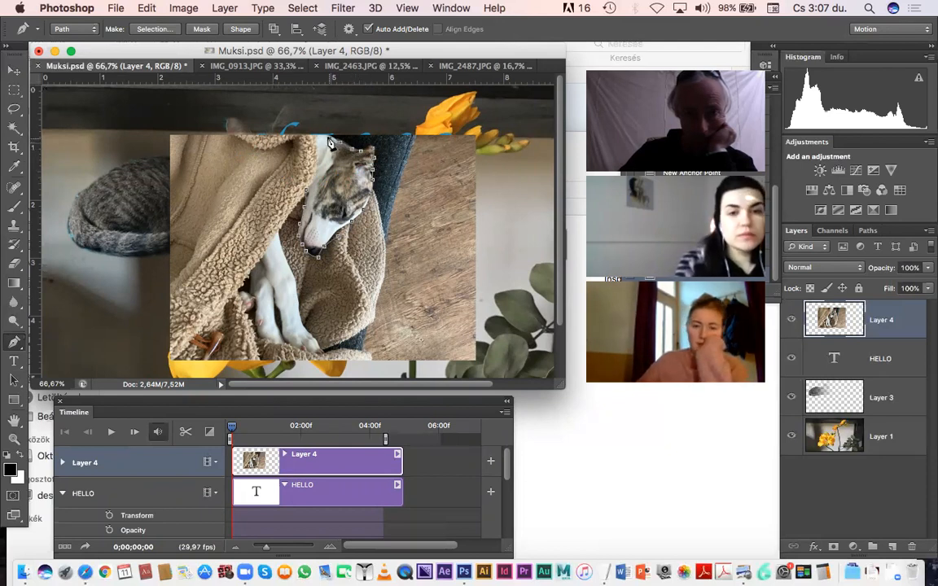
pyautogui.click(308, 193)
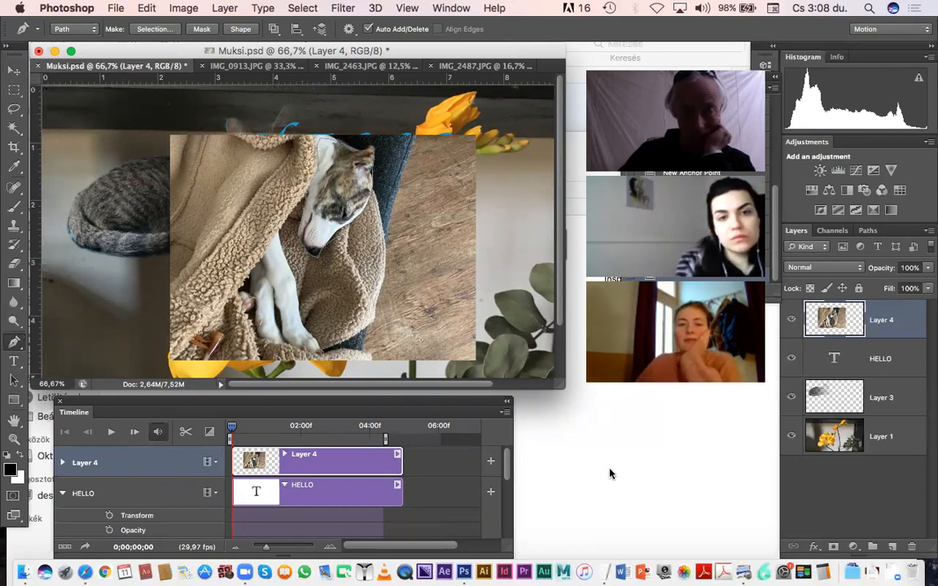
pyautogui.click(867, 231)
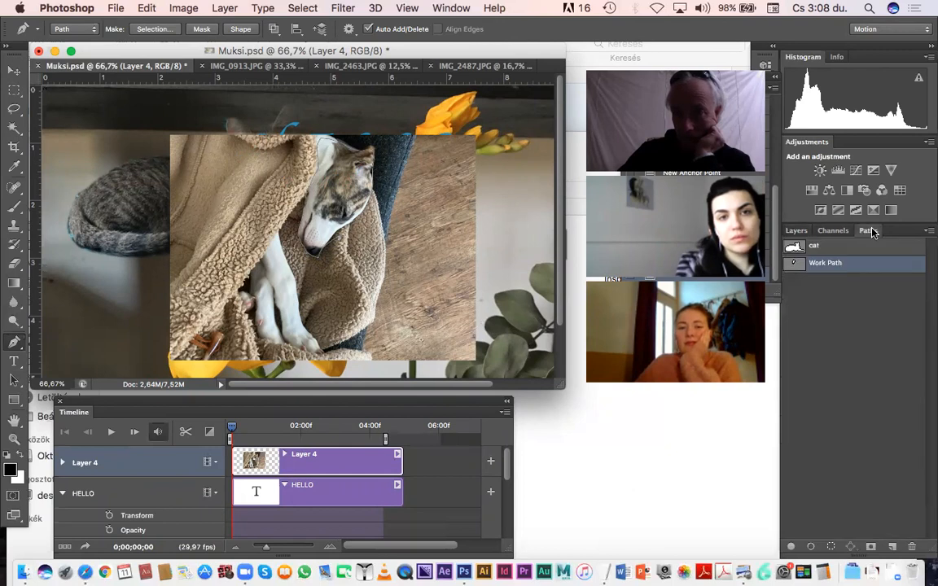
pyautogui.doubleClick(825, 264)
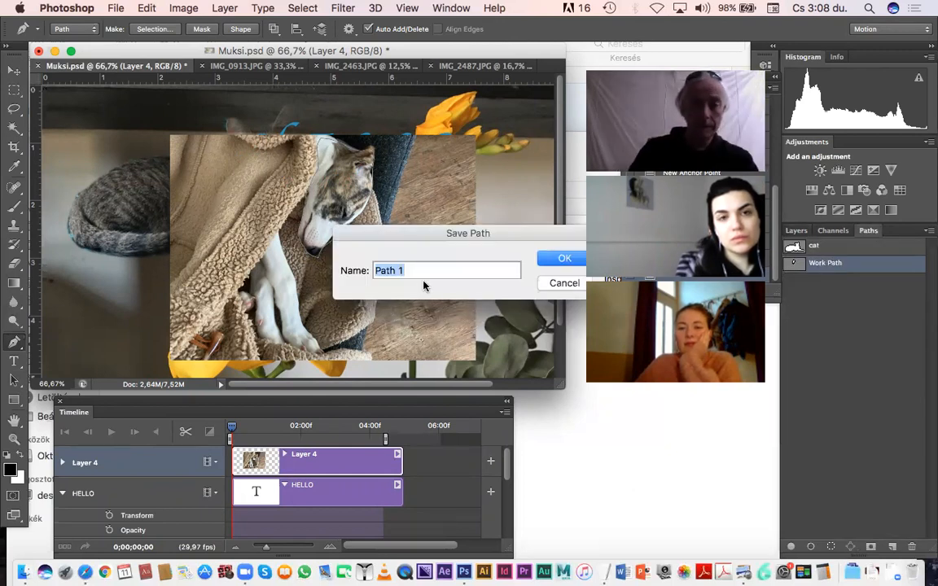
pyautogui.write('Mia')
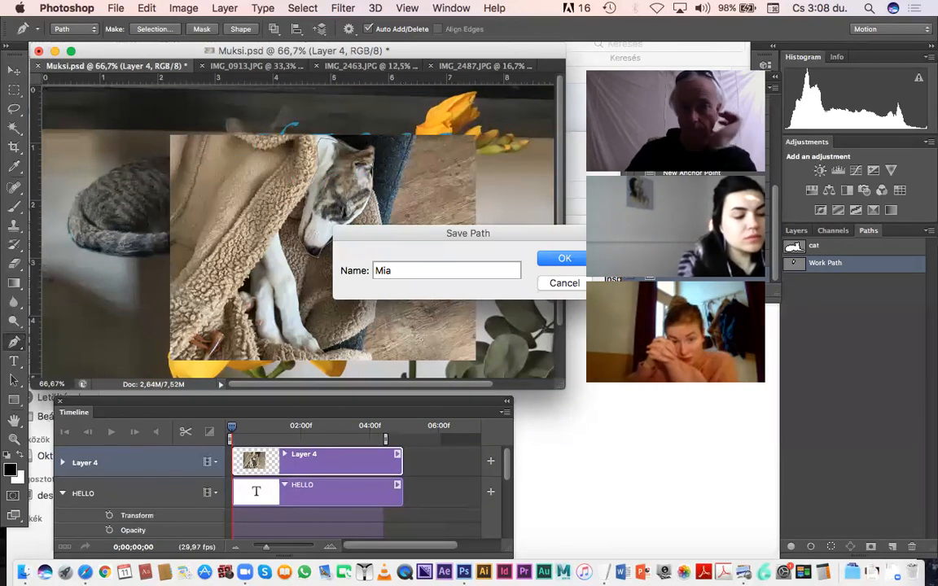
pyautogui.press('Return')
# Load the Mia path as a selection, invert it, and remove everything except the dog's head from Layer 4
pyautogui.click(796, 233)
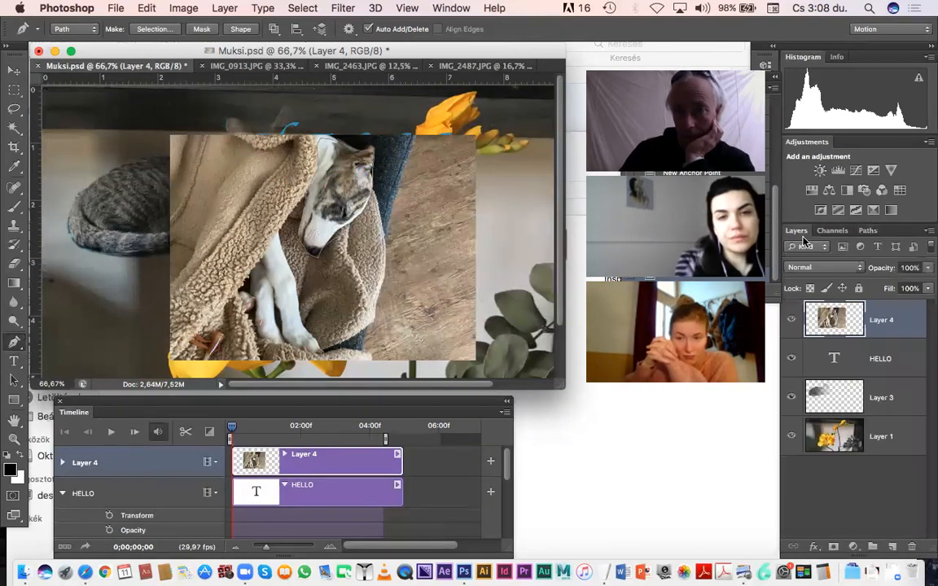
pyautogui.click(867, 231)
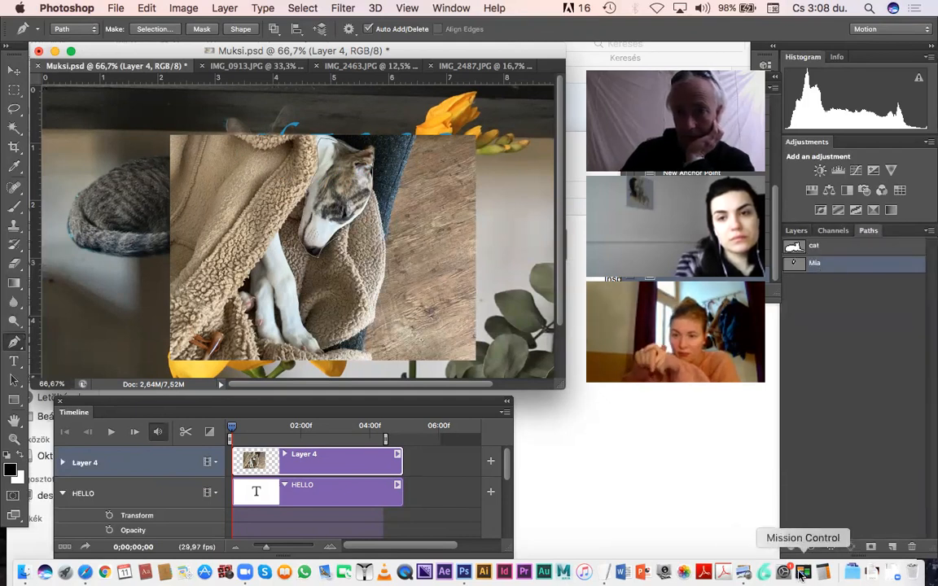
pyautogui.click(829, 548)
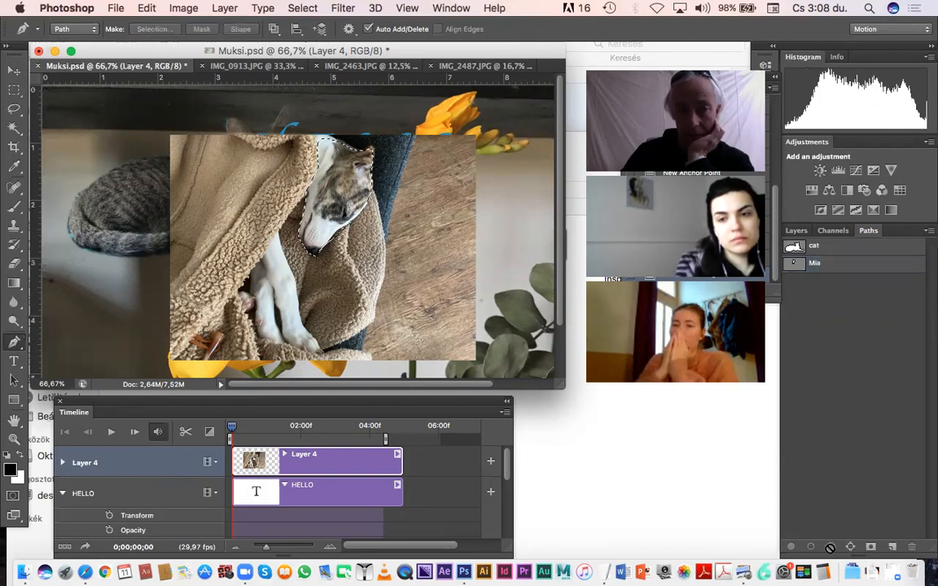
pyautogui.click(803, 232)
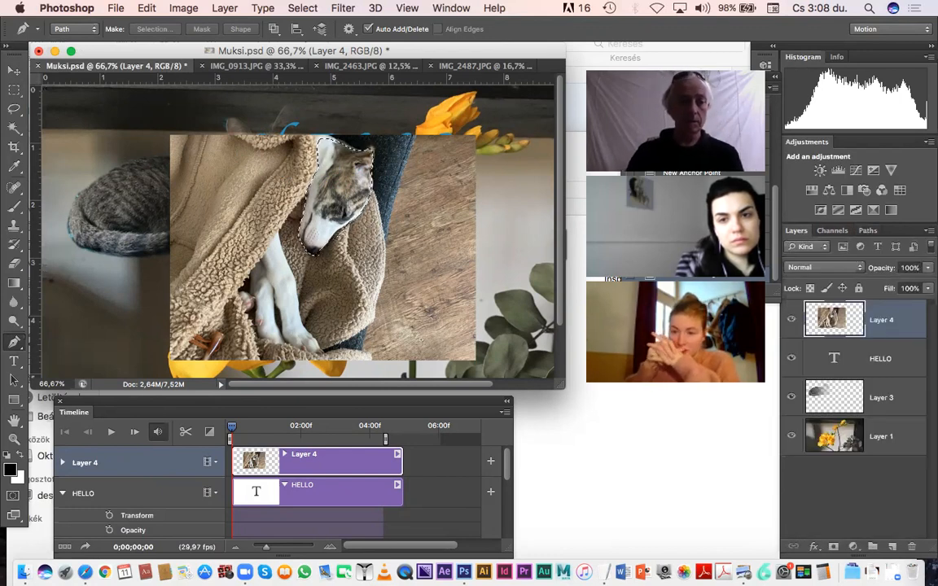
pyautogui.press('super+a')
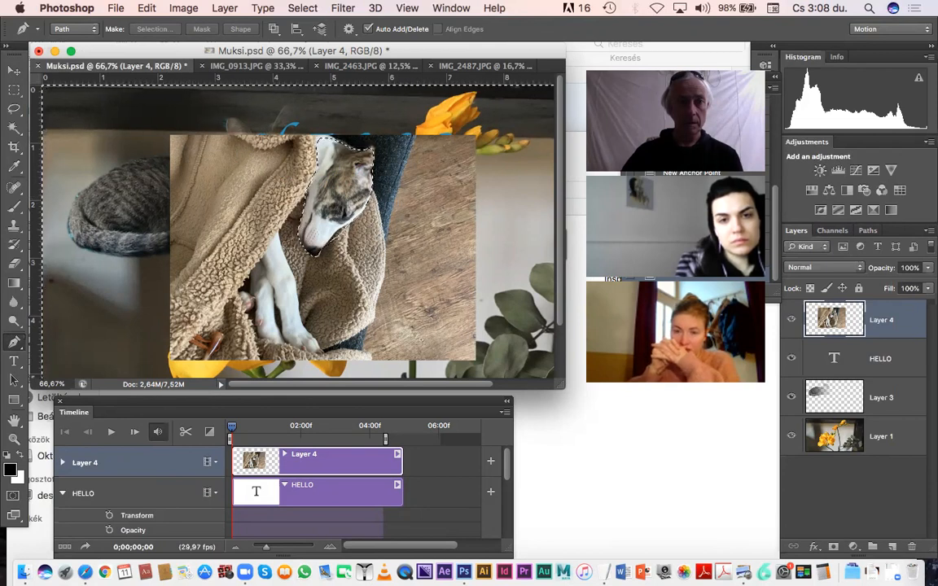
pyautogui.press('super+x')
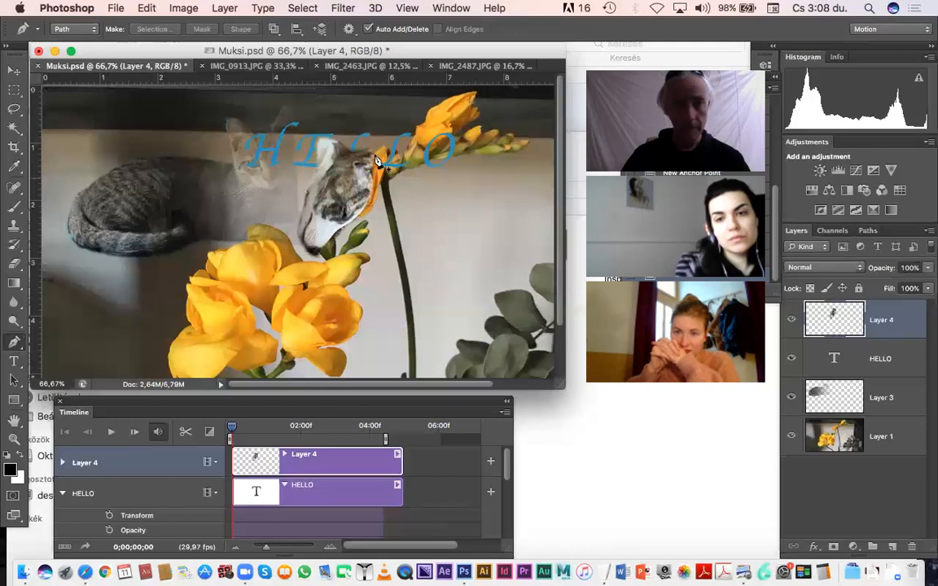
# Free-transform the dog's head, rotating it about -100.3° and placing it beside the lower yellow flowers at about X 703, Y 494 px
pyautogui.press('super+t')
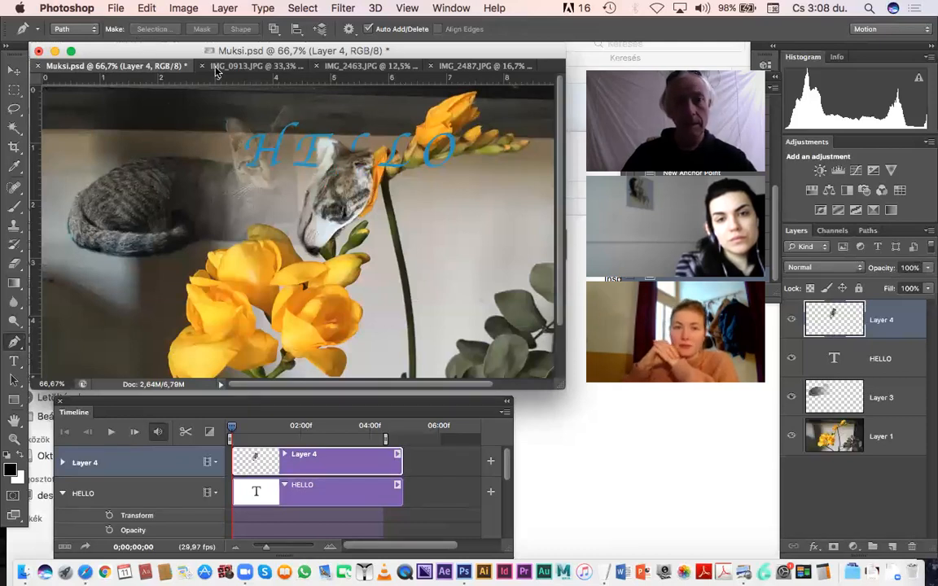
pyautogui.moveTo(369, 224); pyautogui.dragTo(465, 283)
pyautogui.moveTo(481, 330); pyautogui.dragTo(505, 200)
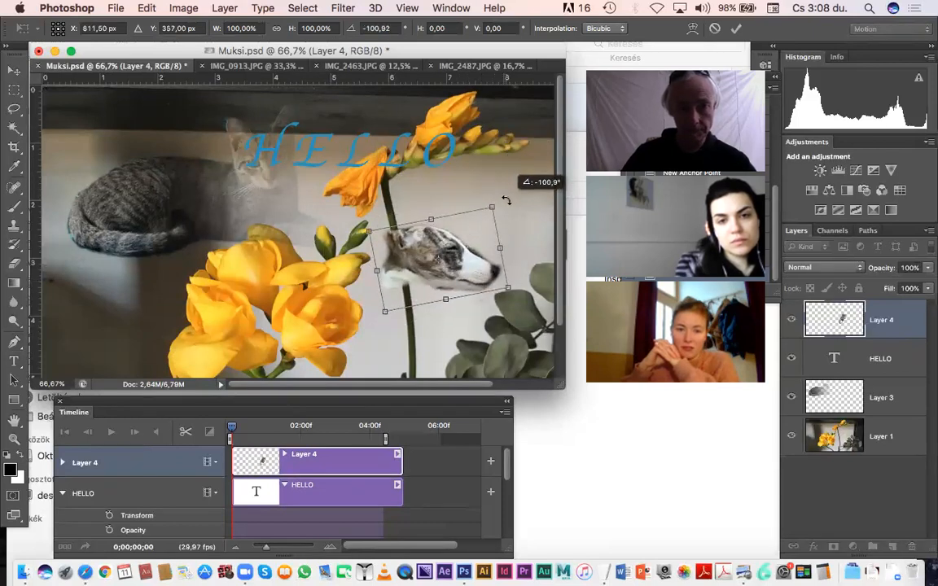
pyautogui.moveTo(441, 255)
pyautogui.mouseDown()
pyautogui.moveTo(361, 281)
pyautogui.moveTo(439, 256)
pyautogui.mouseUp()
pyautogui.moveTo(396, 306); pyautogui.dragTo(385, 348)
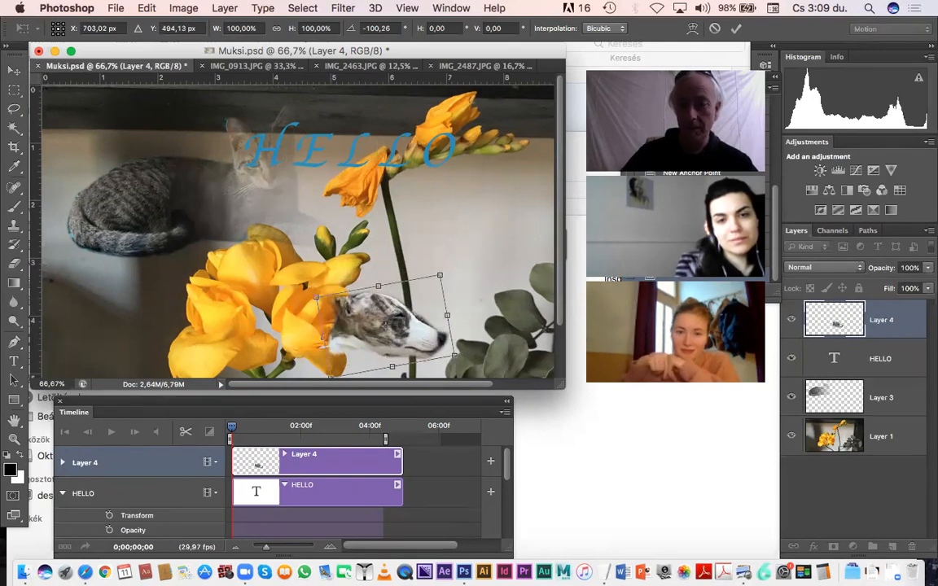
pyautogui.press('Return')
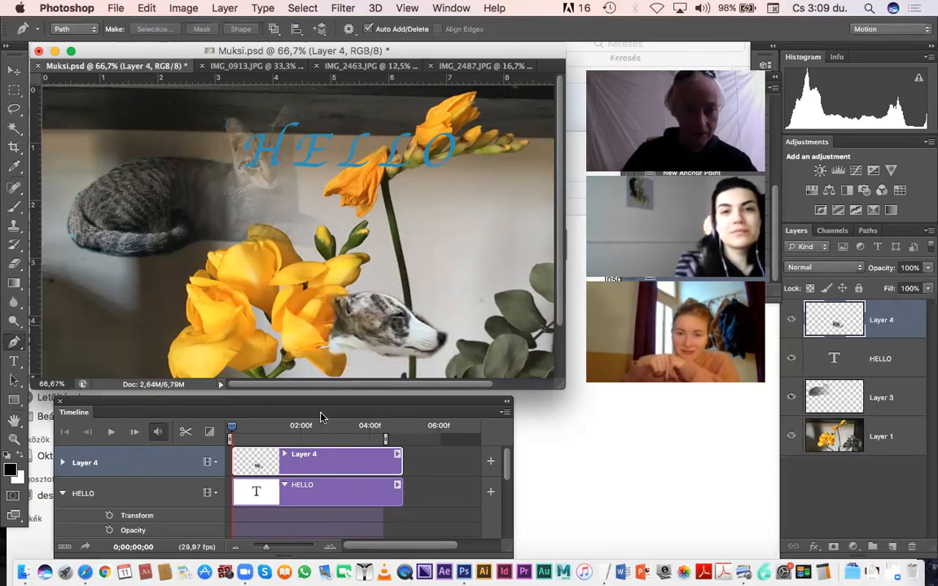
# Start opacity keyframing for Layer 4 at 0;00;02;20 and set the layer's opacity to 0%
pyautogui.moveTo(232, 425); pyautogui.dragTo(345, 426)
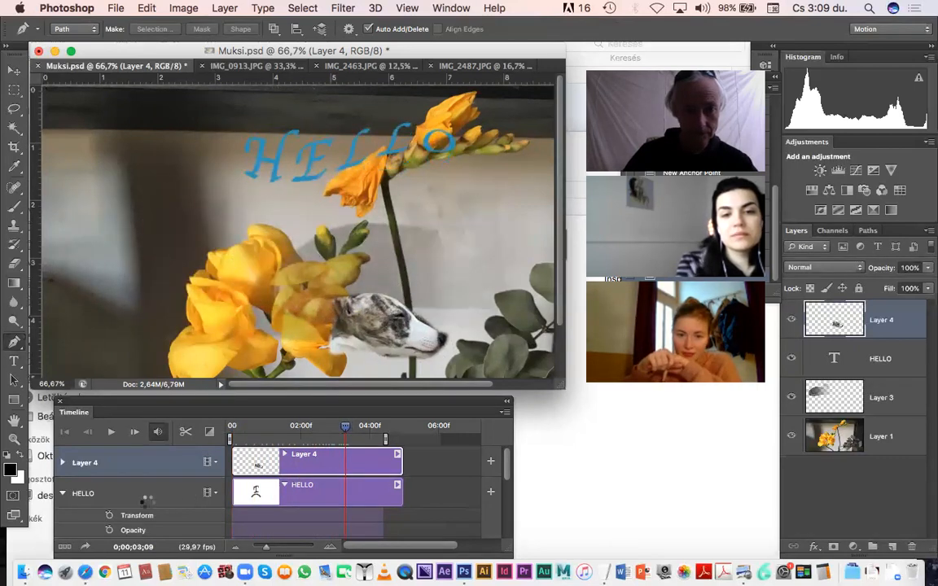
pyautogui.click(62, 462)
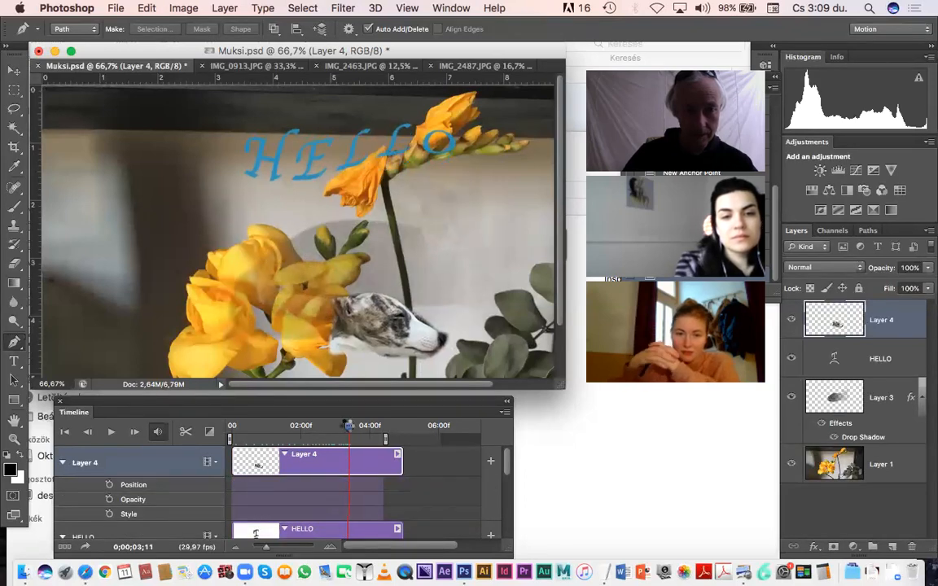
pyautogui.moveTo(341, 428); pyautogui.dragTo(324, 428)
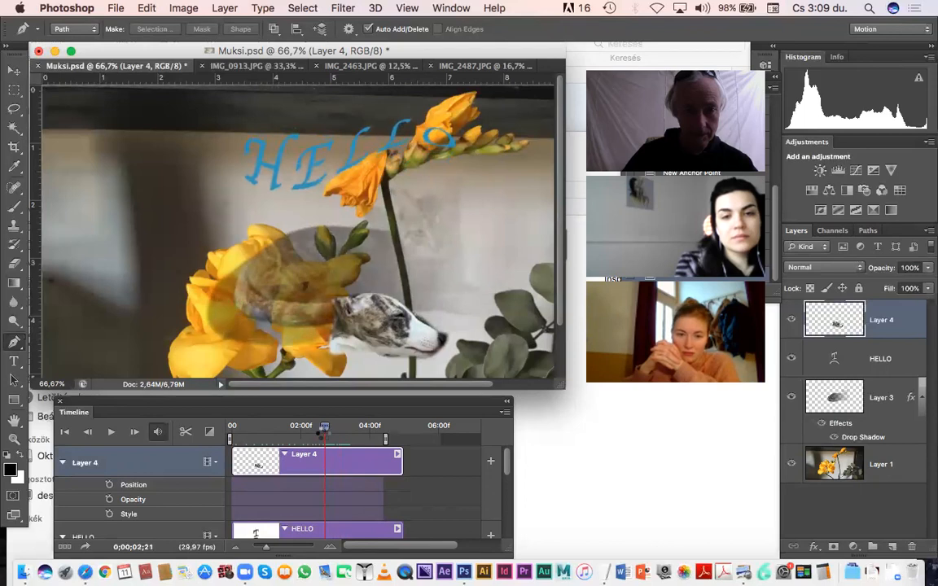
pyautogui.click(109, 500)
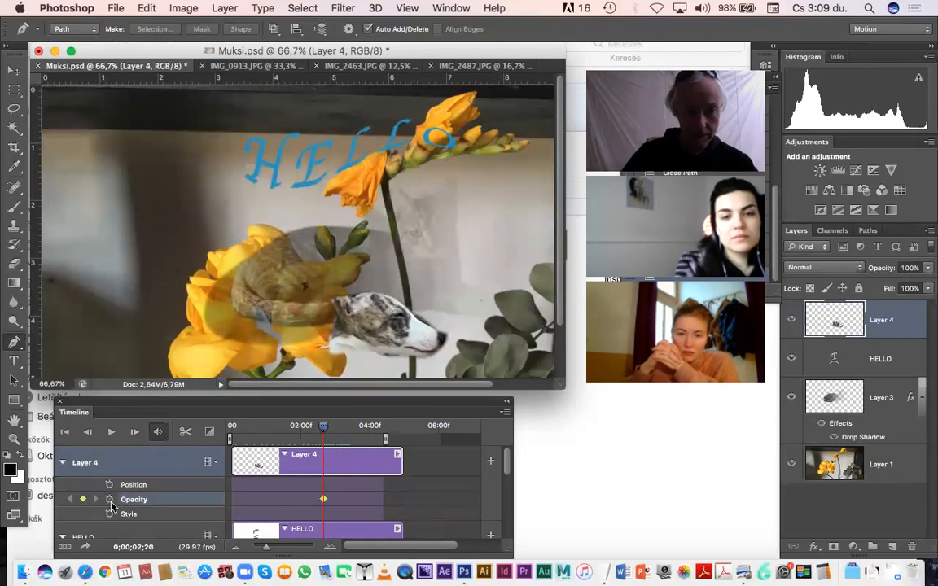
pyautogui.click(927, 268)
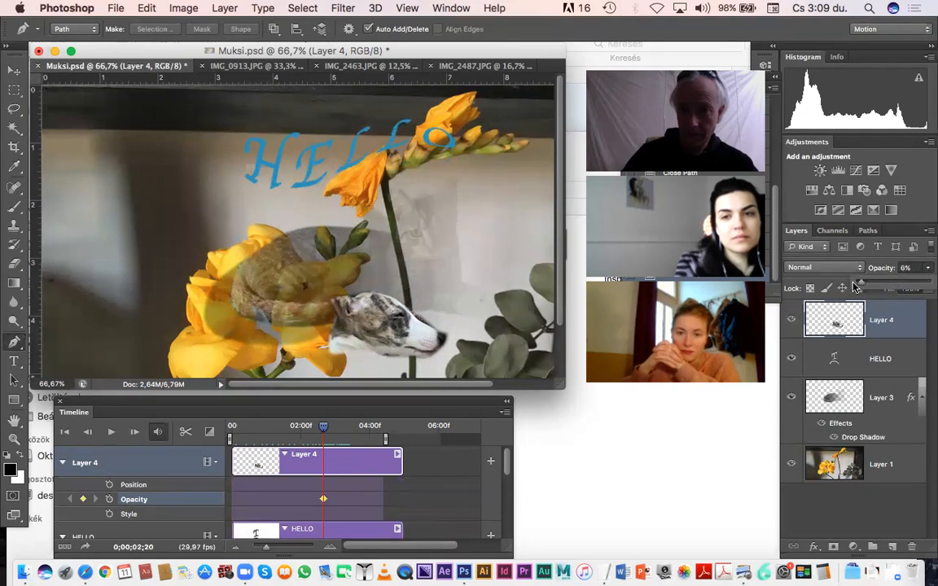
pyautogui.moveTo(855, 287); pyautogui.dragTo(850, 286)
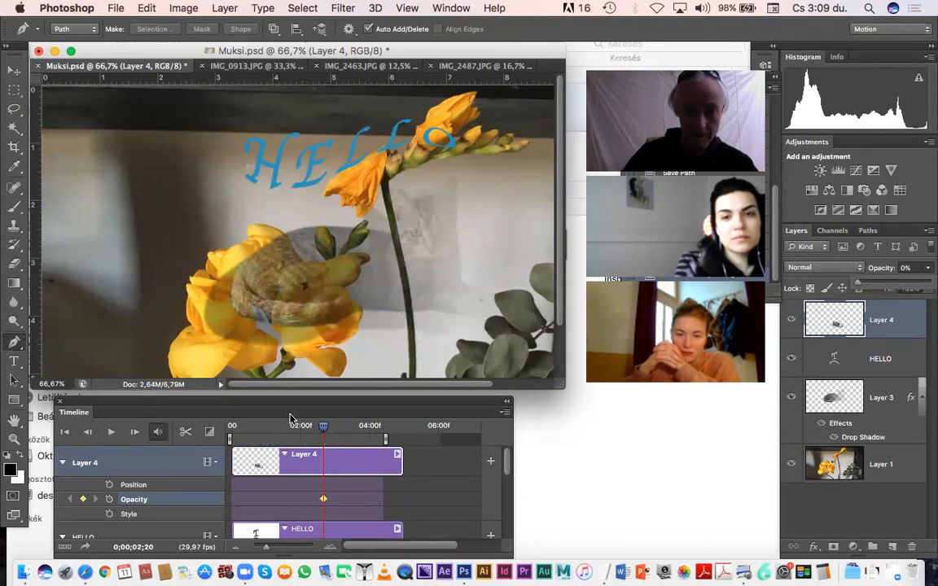
# Add a second Layer 4 opacity keyframe at 0;00;03;05 with the opacity set to 100%
pyautogui.moveTo(332, 429); pyautogui.dragTo(340, 429)
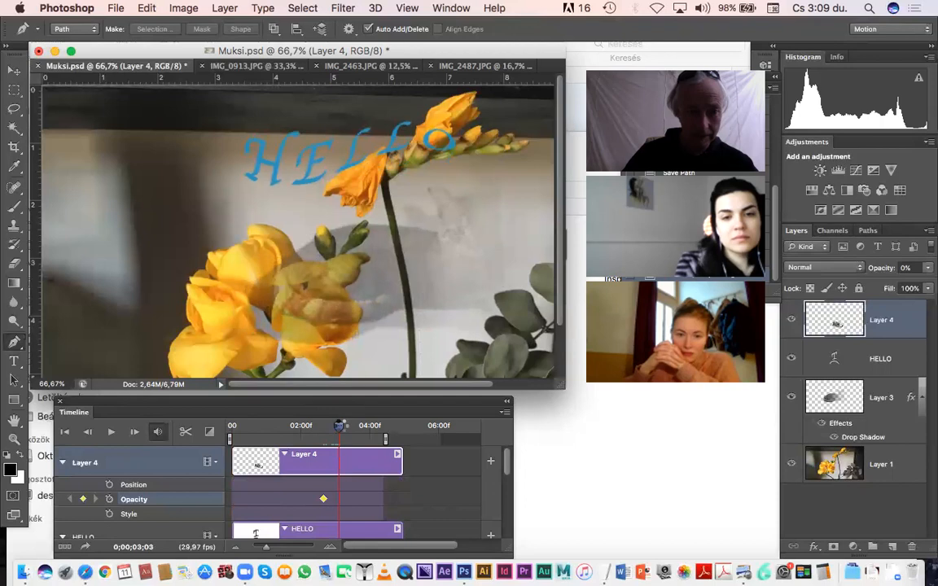
pyautogui.click(928, 269)
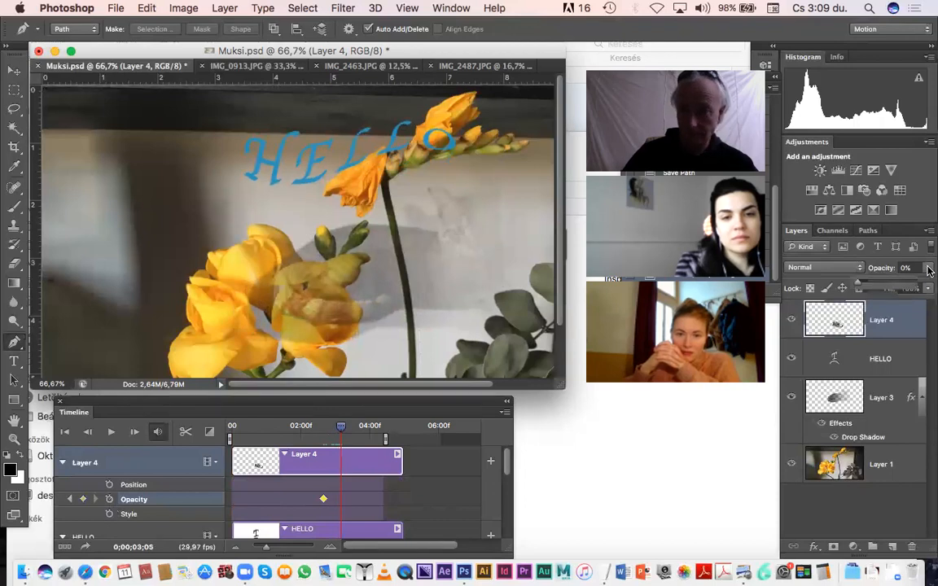
pyautogui.moveTo(928, 285); pyautogui.dragTo(928, 284)
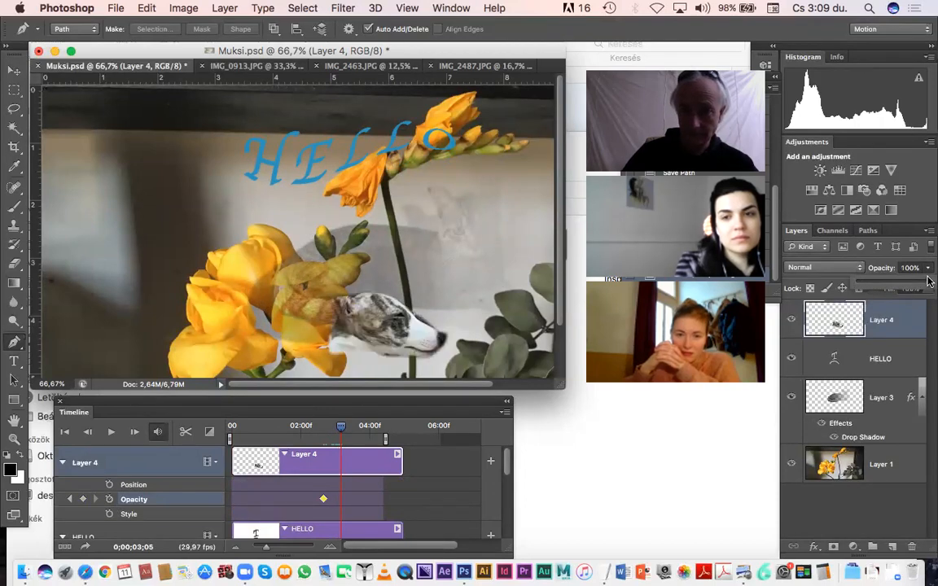
pyautogui.moveTo(341, 426)
pyautogui.mouseDown()
pyautogui.moveTo(400, 425)
pyautogui.moveTo(278, 425)
pyautogui.moveTo(339, 425)
pyautogui.mouseUp()
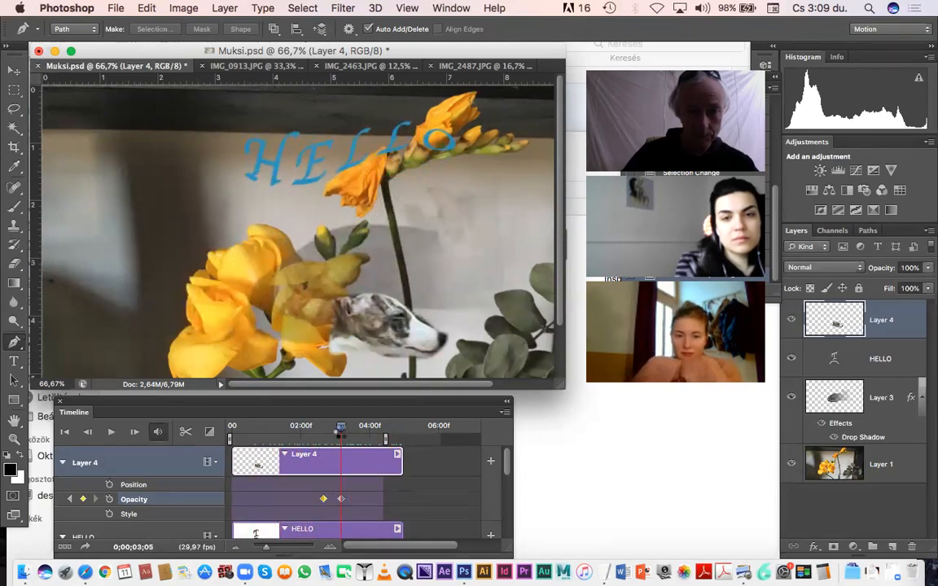
# Shift Layer 4's first opacity keyframe slightly earlier, just after the 02:00f mark, and scrub back to 0;00;00;21 to check the fade
pyautogui.click(324, 499)
pyautogui.moveTo(324, 504); pyautogui.dragTo(312, 502)
pyautogui.moveTo(339, 426); pyautogui.dragTo(255, 435)
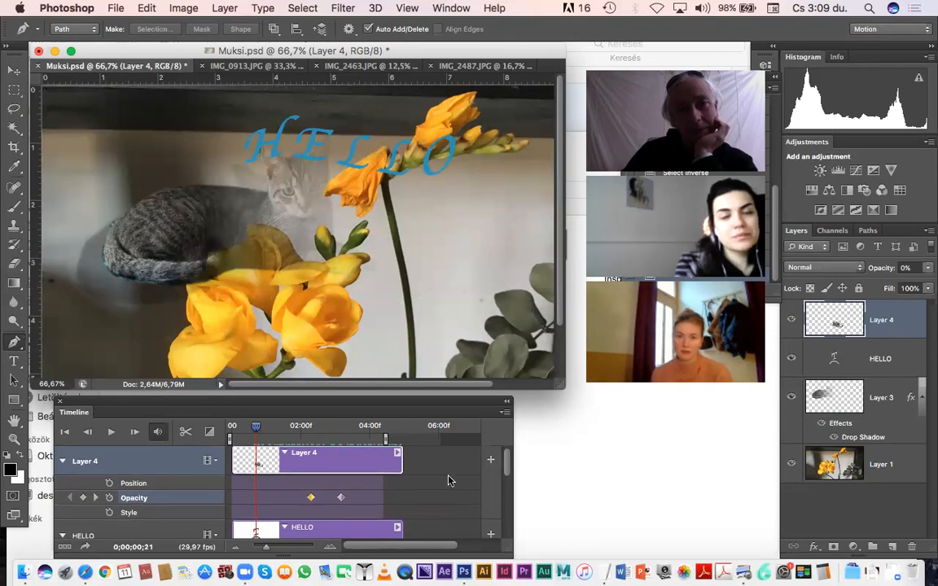
# Reposition the Timeline panel directly beneath the document window, flush with its edge, and widen the panel slightly
pyautogui.scroll(-1, 483, 527)
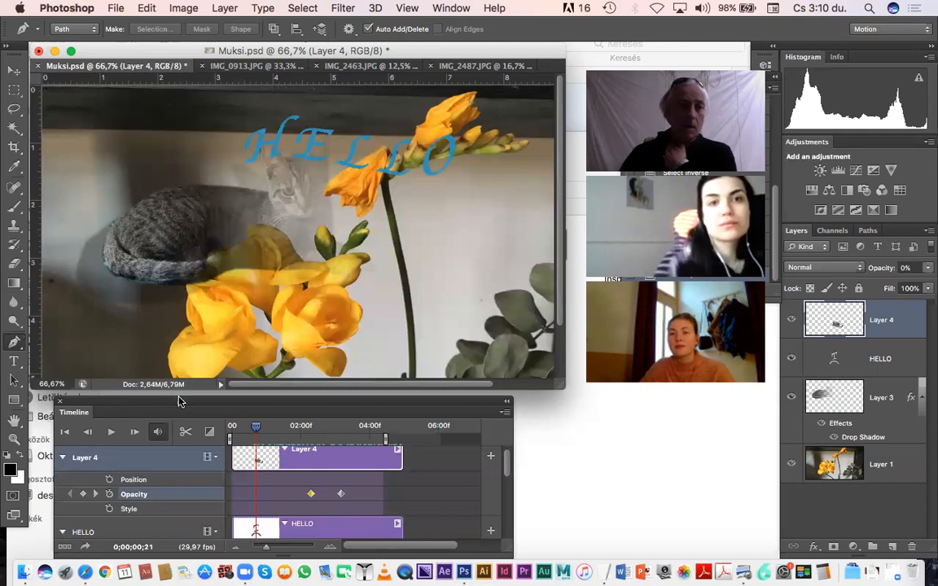
pyautogui.moveTo(180, 405); pyautogui.dragTo(159, 395)
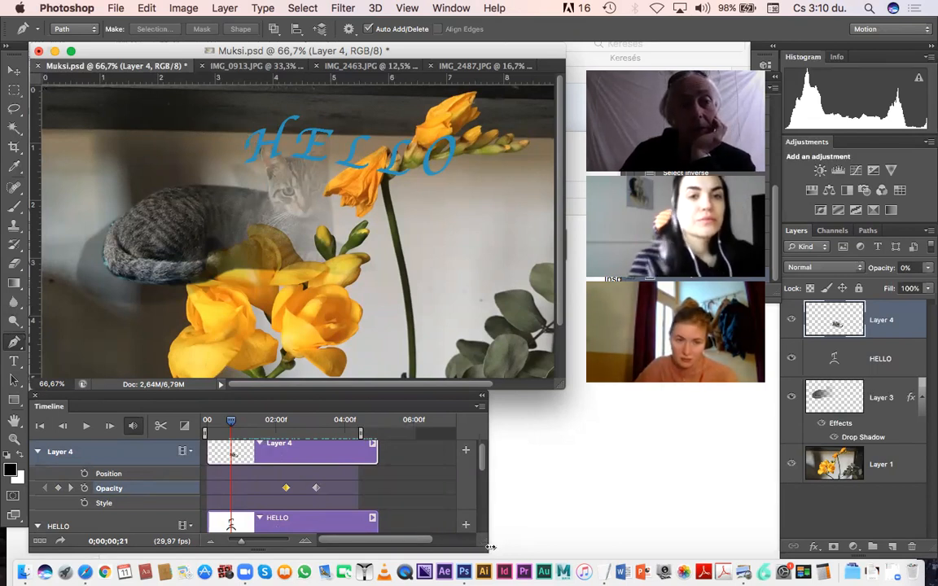
pyautogui.moveTo(483, 552); pyautogui.dragTo(486, 551)
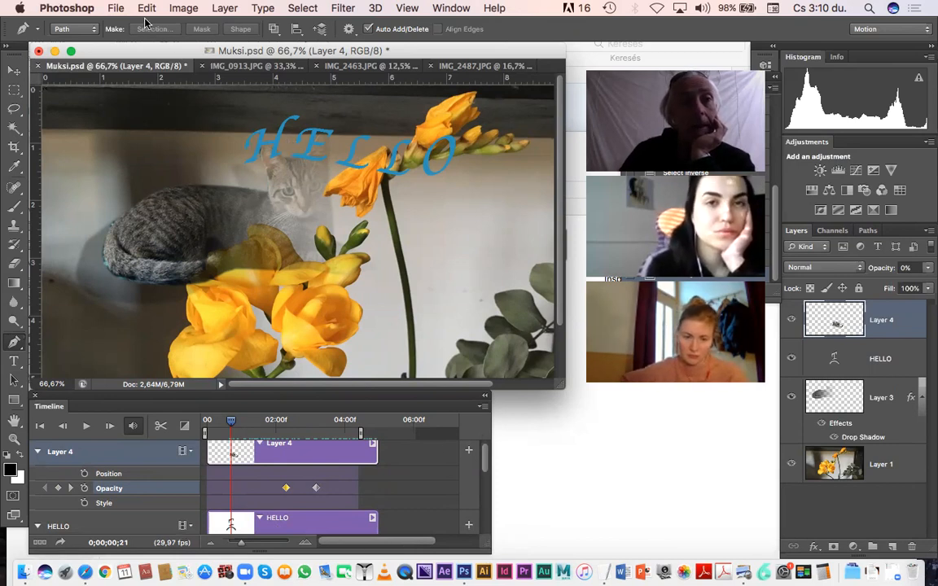
pyautogui.click(120, 8)
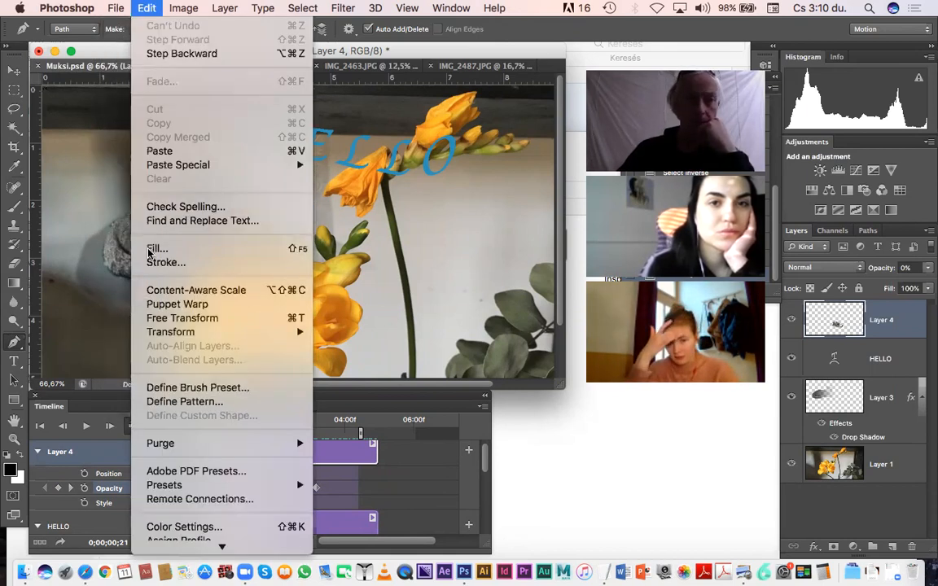
# Render the work area as an H.264 video named Muksi.mp4 on the desktop, using High Quality at the 1280 x 720 document size
pyautogui.moveTo(129, 291)
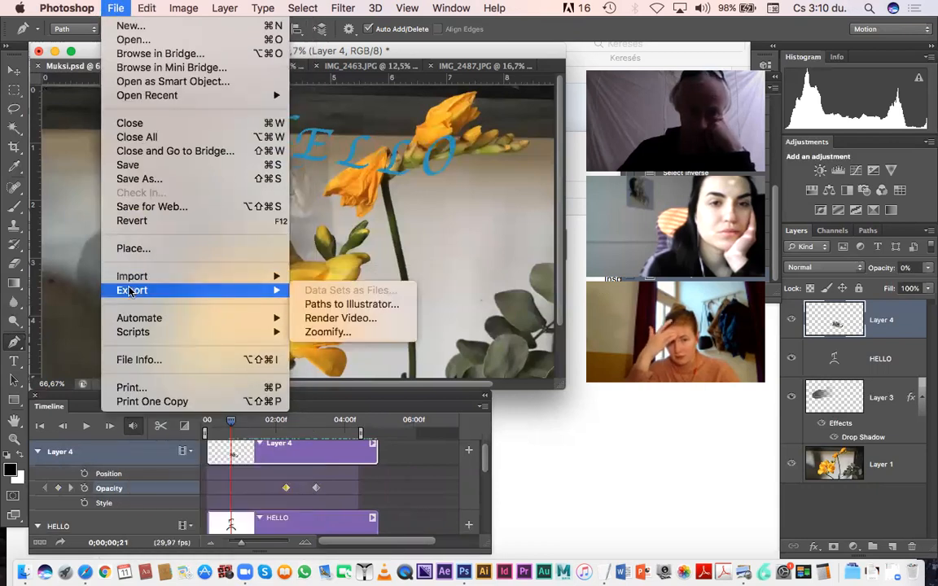
pyautogui.click(323, 319)
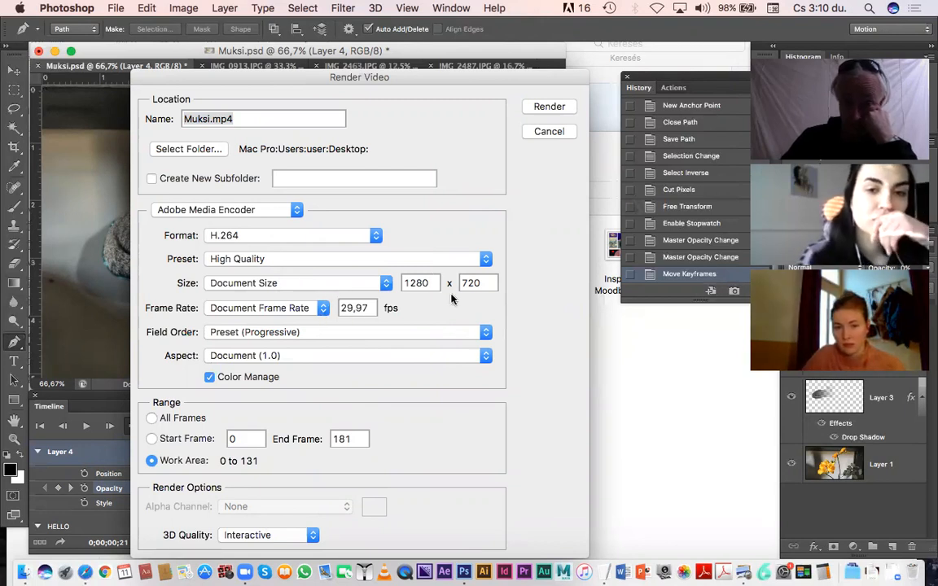
pyautogui.click(386, 284)
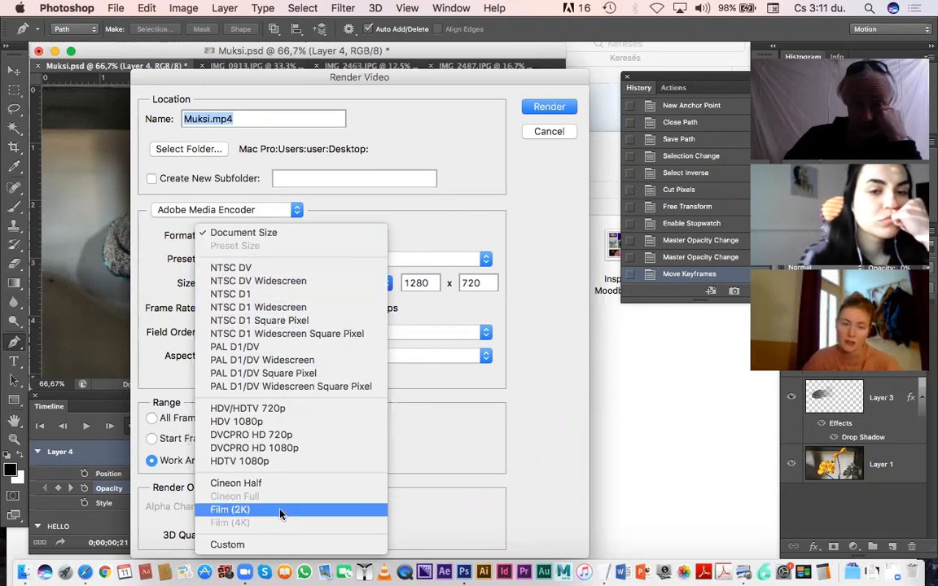
pyautogui.click(279, 410)
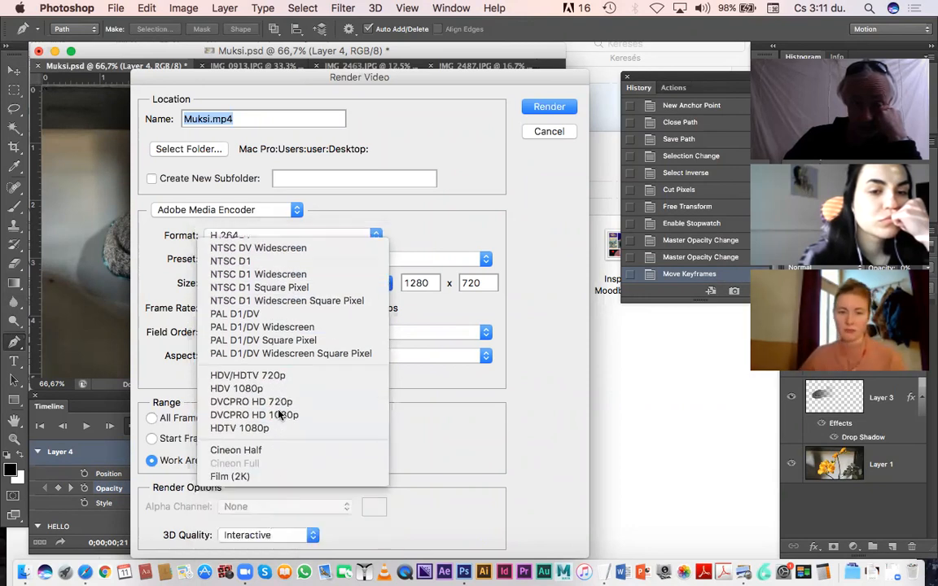
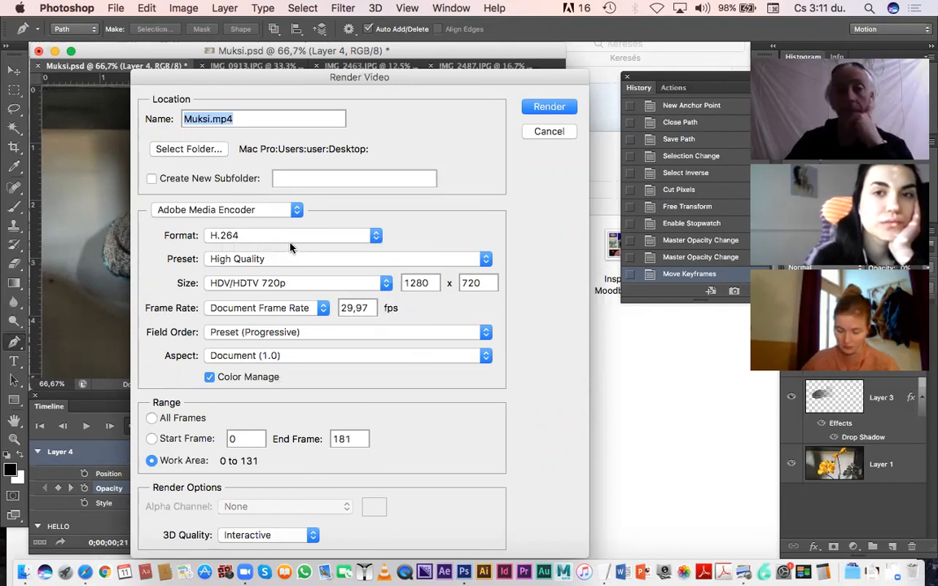
pyautogui.click(373, 236)
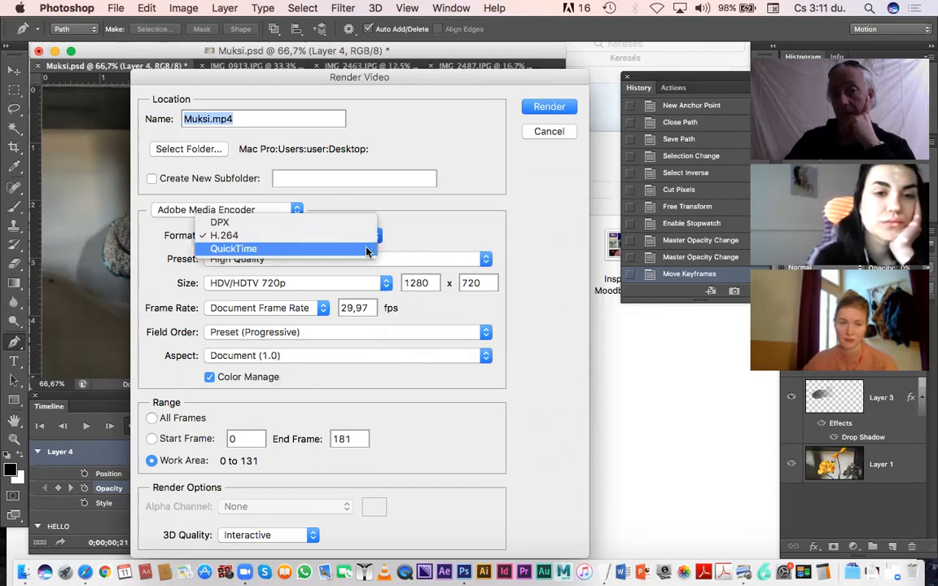
pyautogui.click(363, 236)
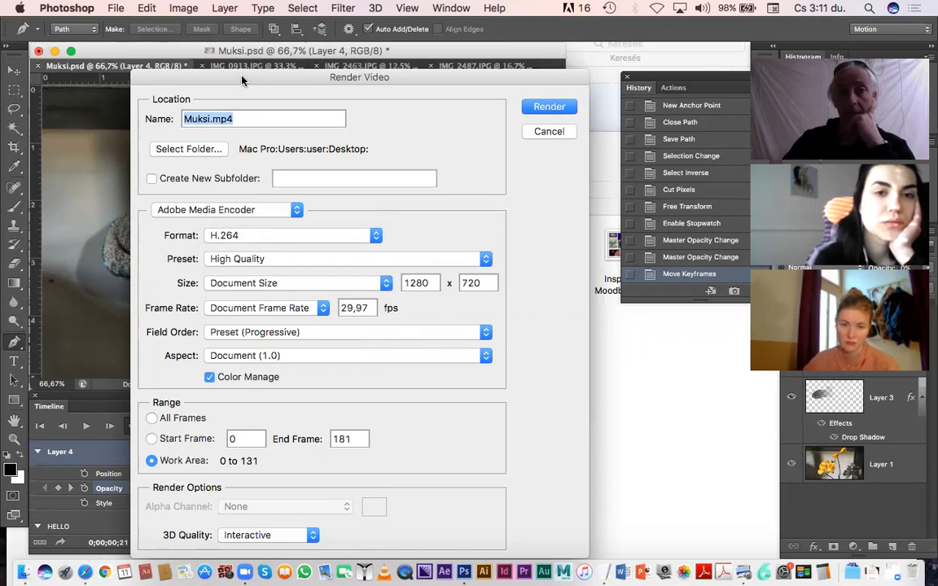
pyautogui.moveTo(218, 74); pyautogui.dragTo(204, 102)
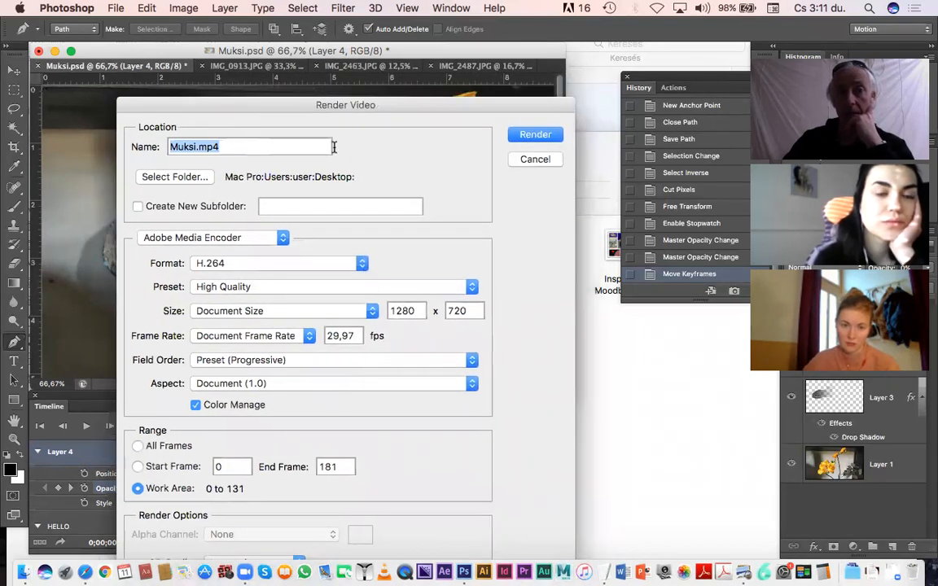
pyautogui.click(550, 136)
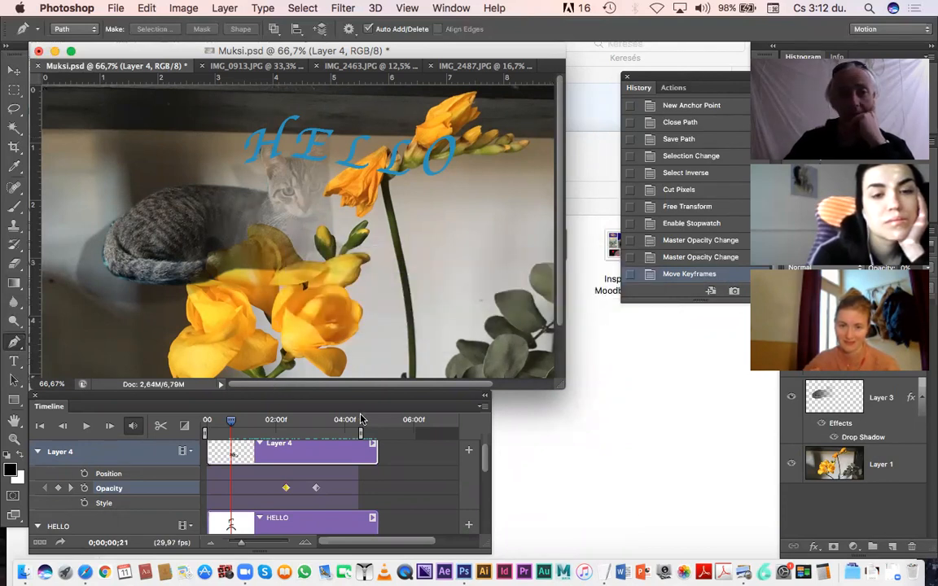
# Shift the Timeline panel slightly sideways and add the Az Alap Hang.aif sound file to its audio track
pyautogui.moveTo(3, 5)
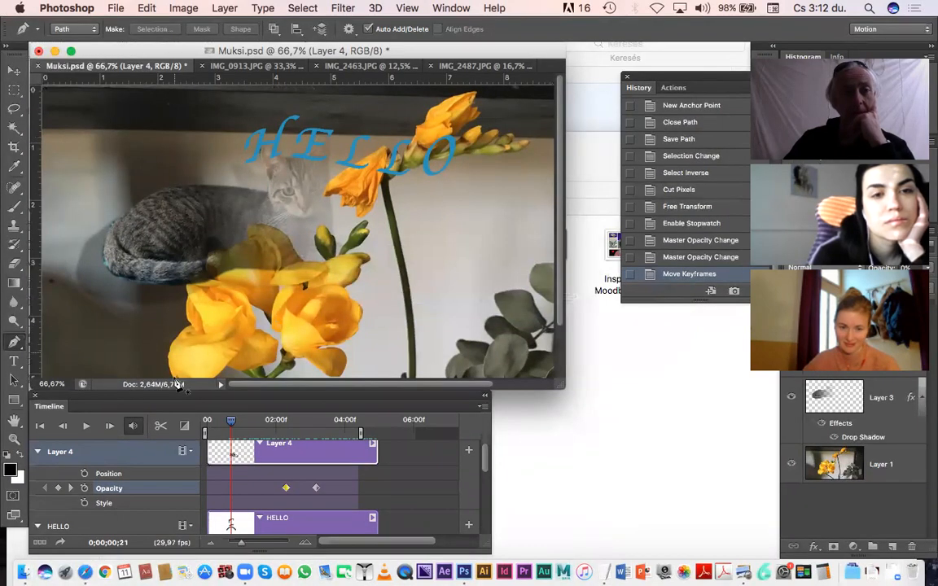
pyautogui.moveTo(192, 396); pyautogui.dragTo(203, 396)
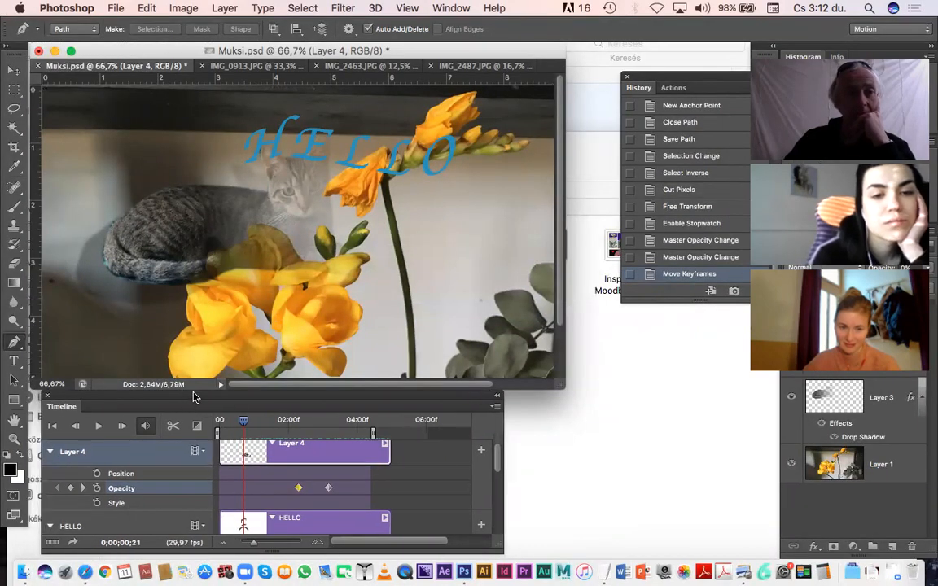
pyautogui.scroll(-3, 136, 495)
pyautogui.scroll(-5, 136, 495)
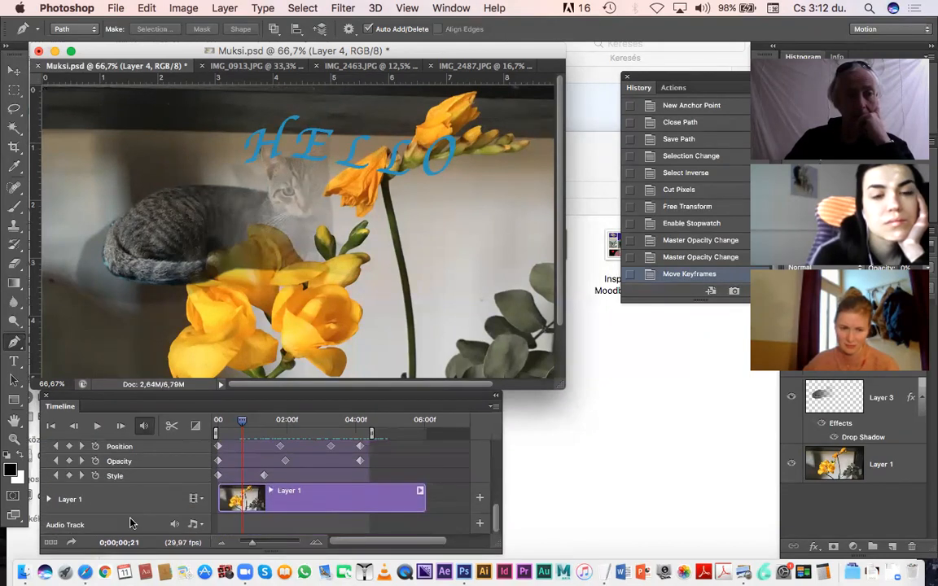
pyautogui.click(196, 526)
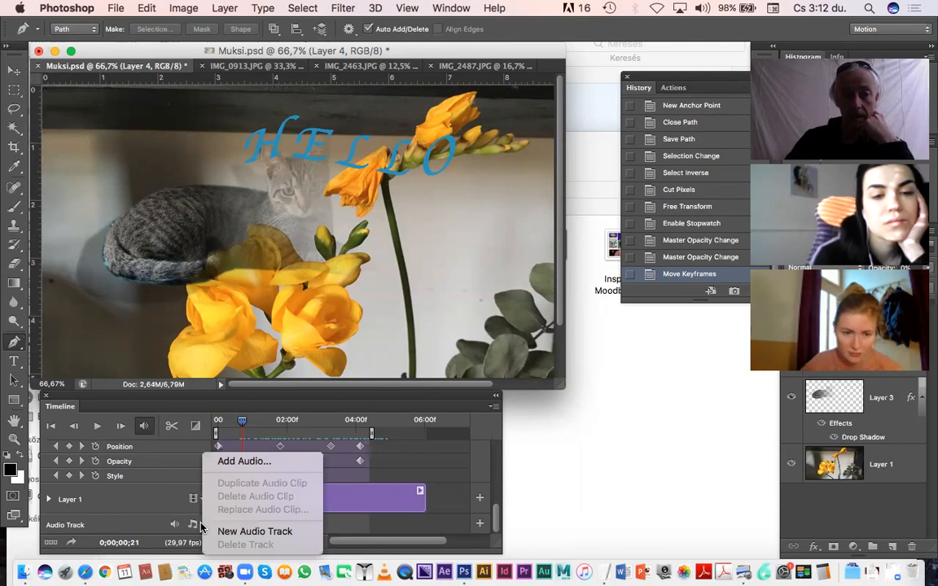
pyautogui.click(227, 464)
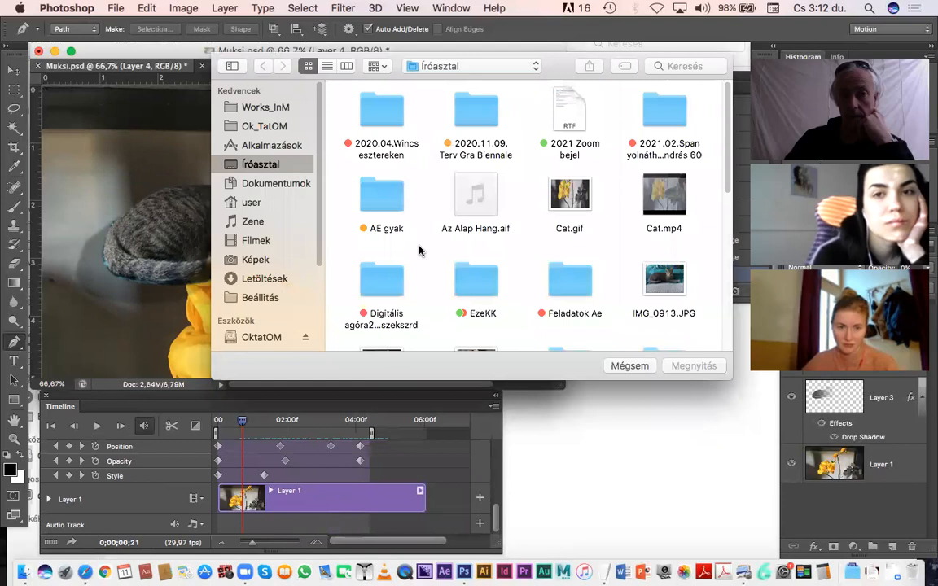
pyautogui.moveTo(477, 197)
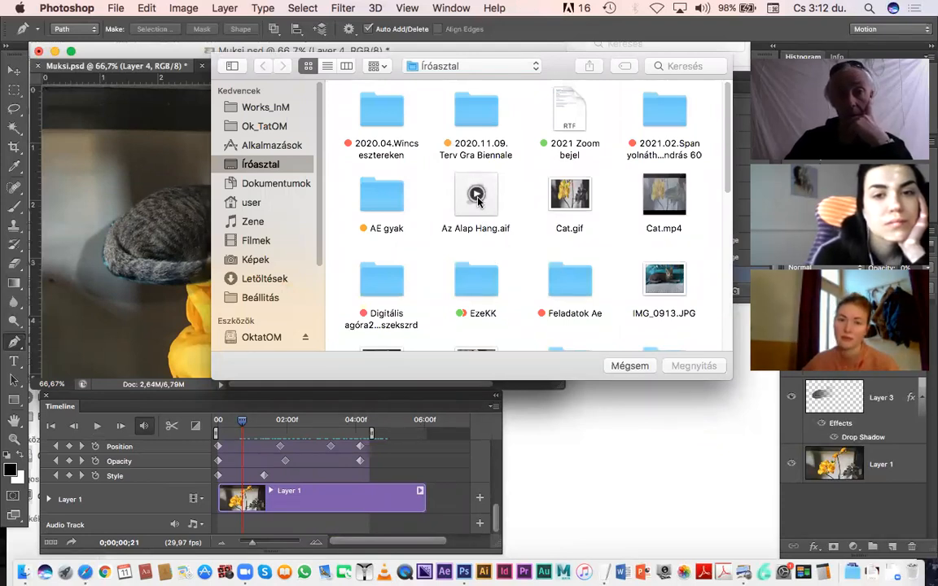
pyautogui.click(478, 201)
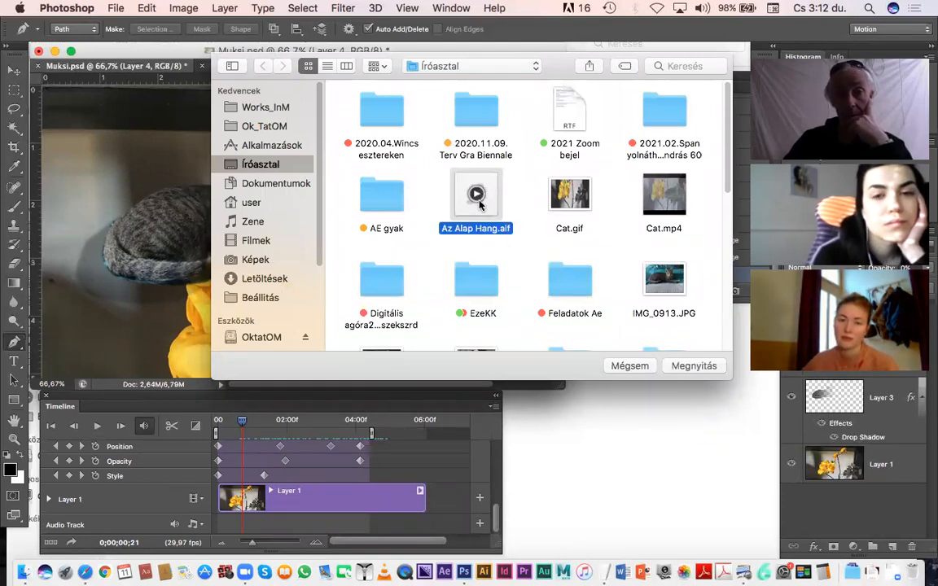
pyautogui.click(704, 368)
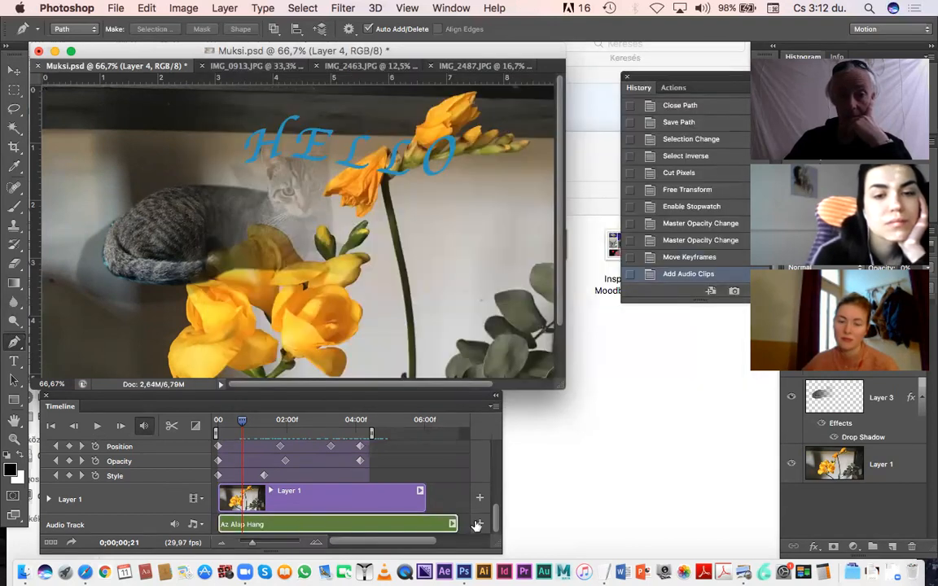
# Play the animation from the first frame to check it with sound, and mute and unmute the audio track
pyautogui.click(217, 421)
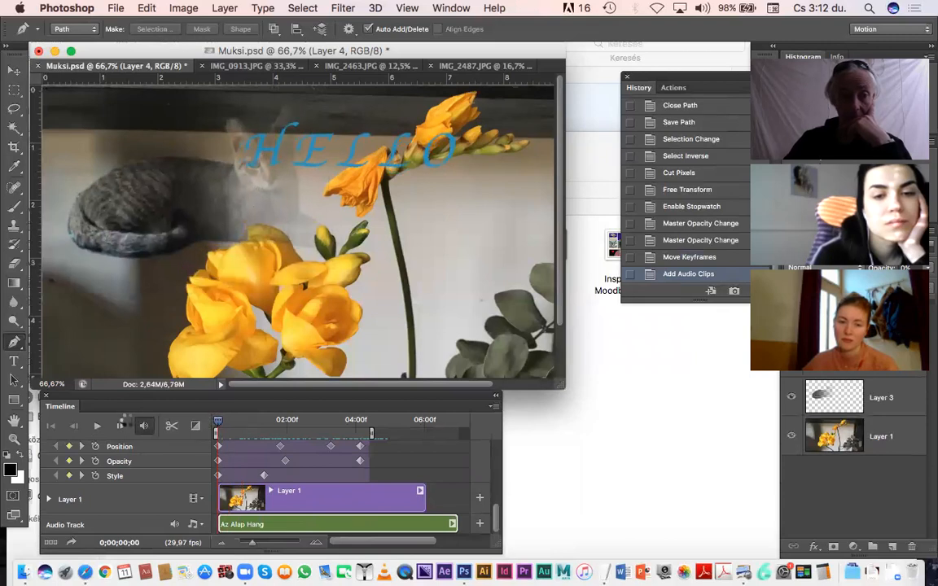
pyautogui.click(97, 427)
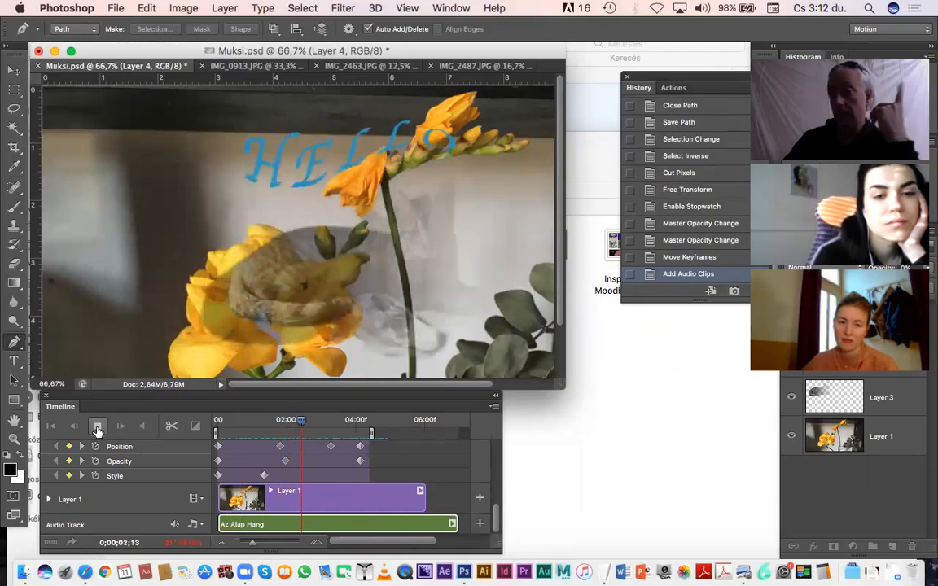
pyautogui.click(97, 428)
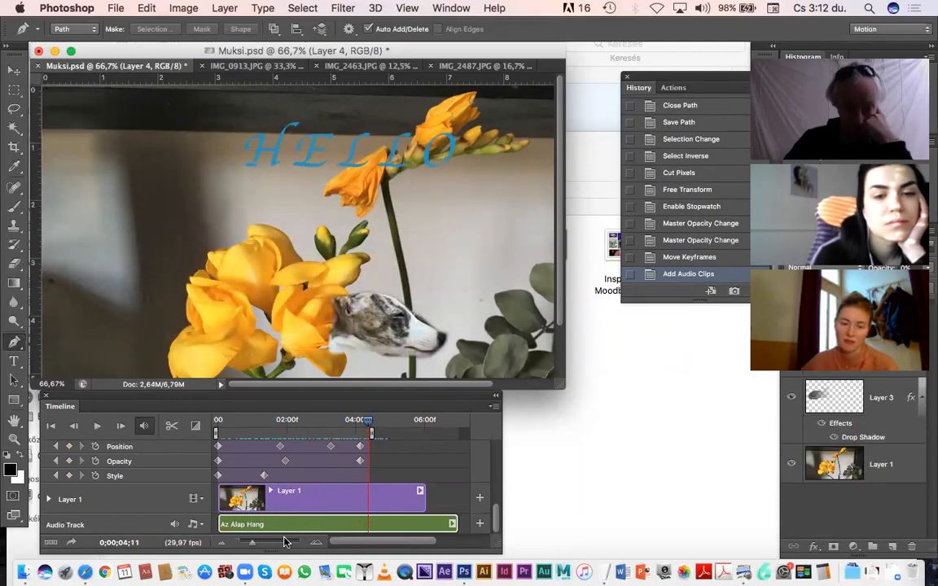
pyautogui.click(174, 525)
pyautogui.click(174, 524)
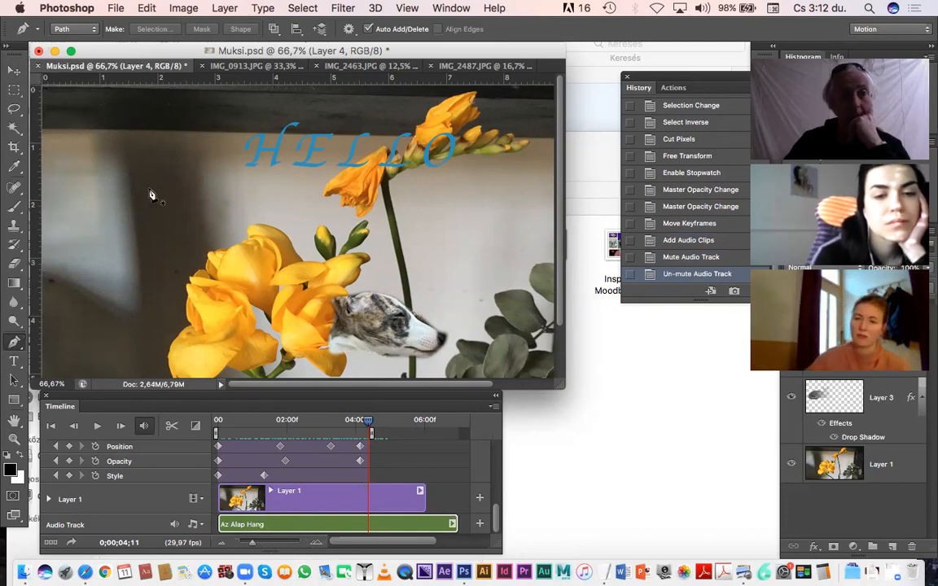
# Move the existing Muksi.mp4 render from the desktop to the trash and return to the open document
pyautogui.press('F11')
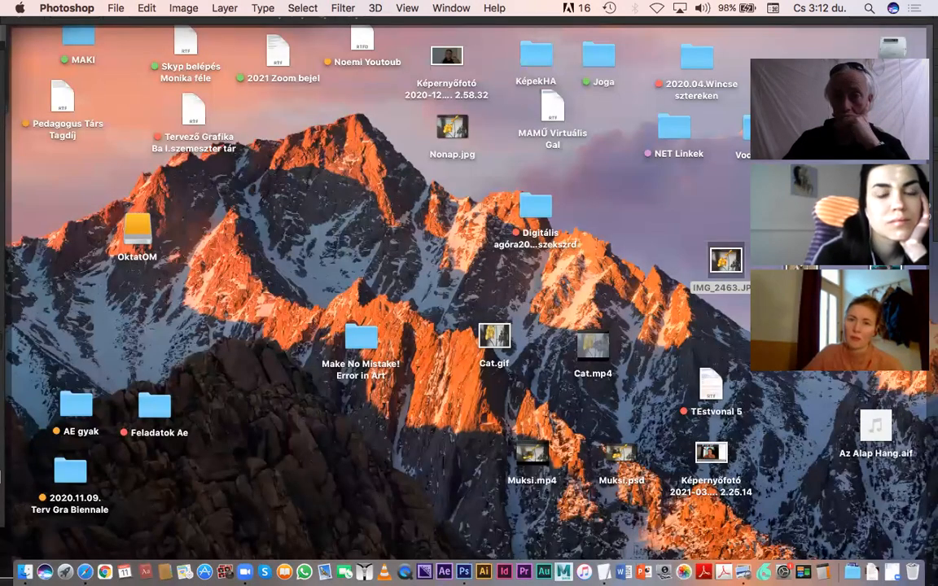
pyautogui.moveTo(525, 452); pyautogui.dragTo(913, 570)
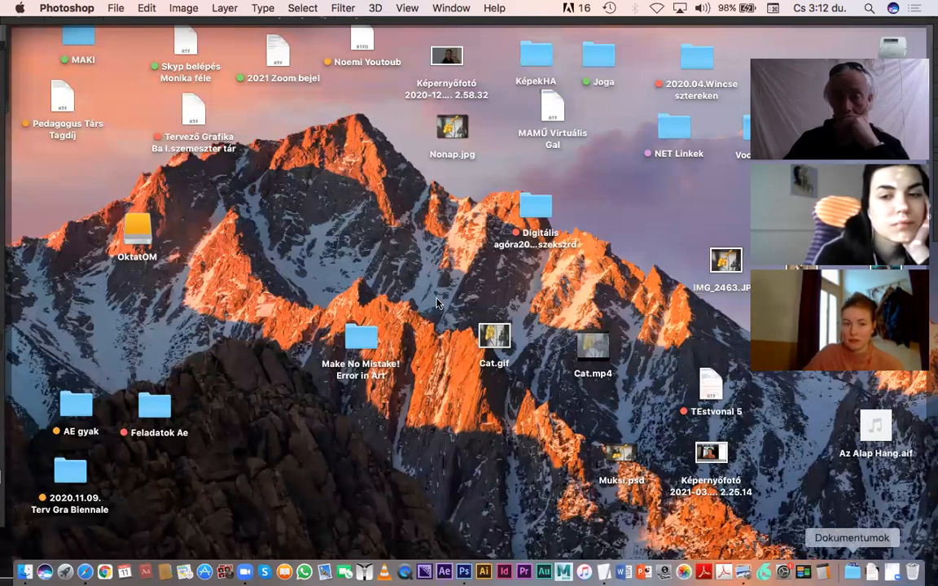
pyautogui.press('F11')
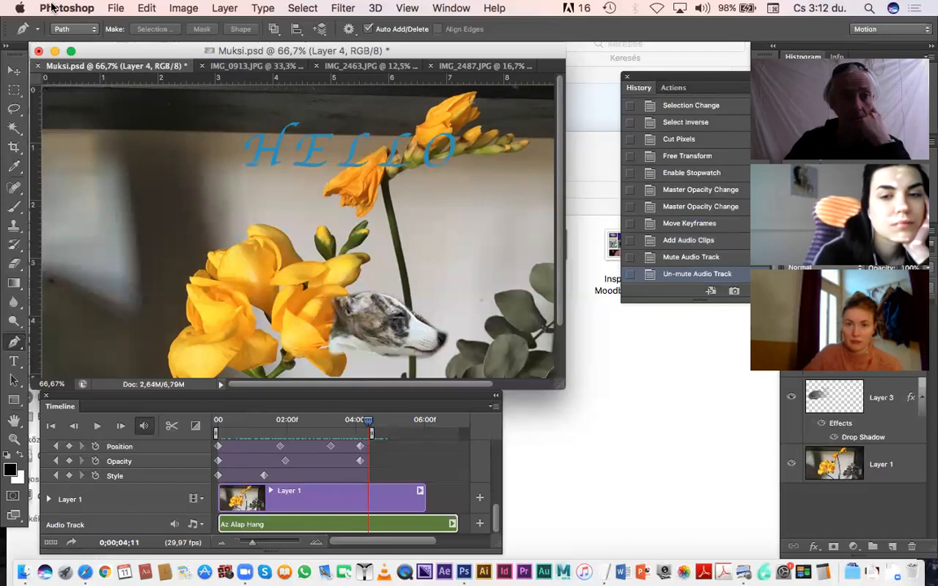
# Render the work area with its audio to Muksi.mp4 on the desktop, in H.264 format with the High Quality preset at document size
pyautogui.click(117, 7)
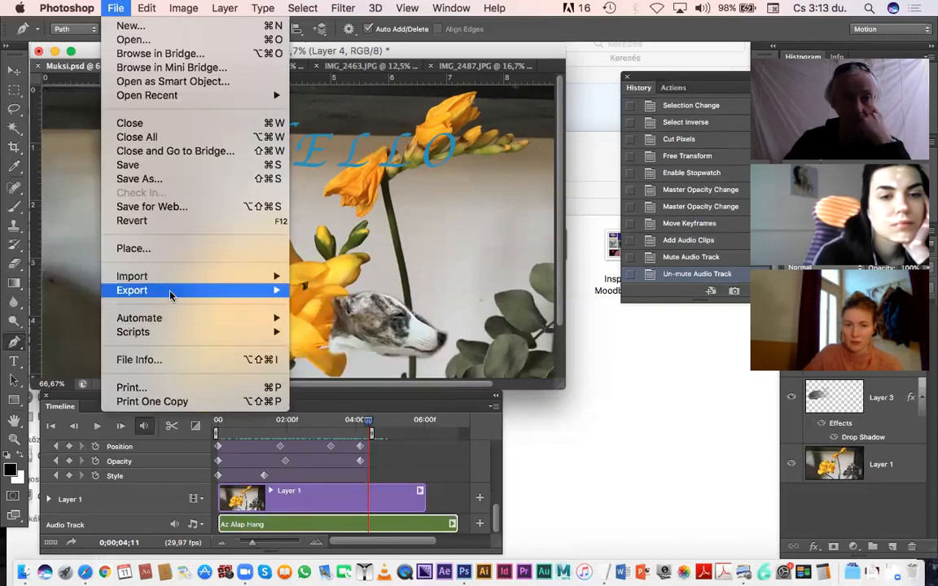
pyautogui.moveTo(244, 289)
pyautogui.click(333, 318)
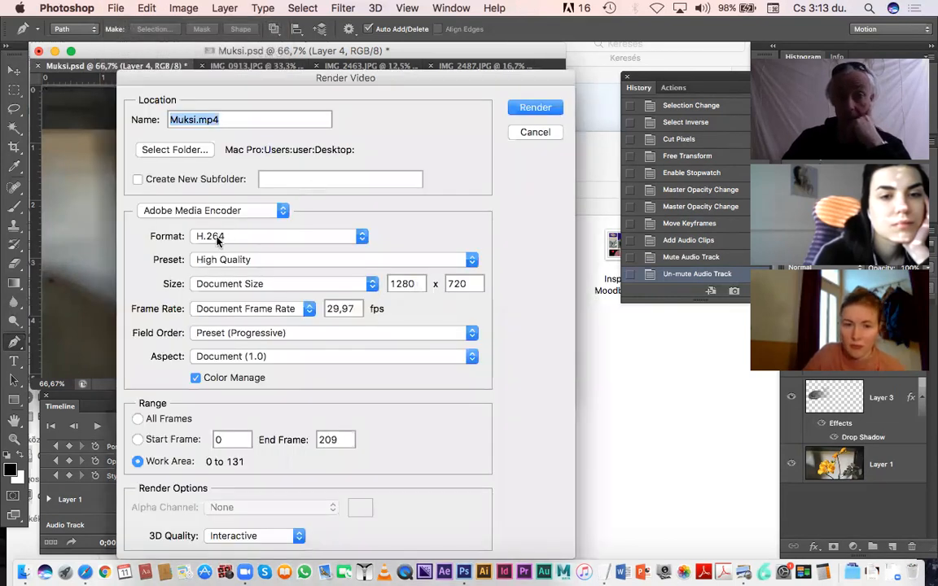
pyautogui.click(471, 259)
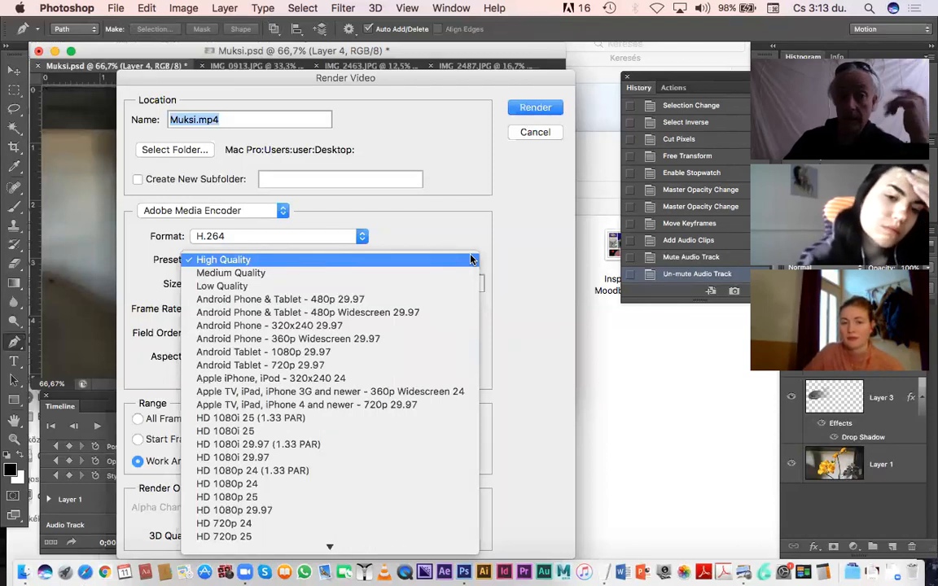
pyautogui.click(260, 259)
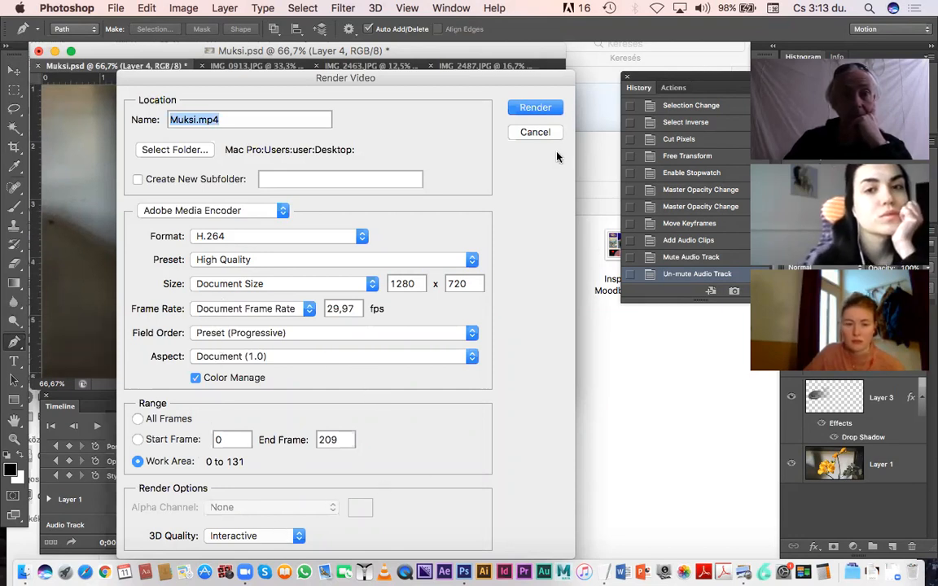
pyautogui.moveTo(242, 67); pyautogui.dragTo(242, 130)
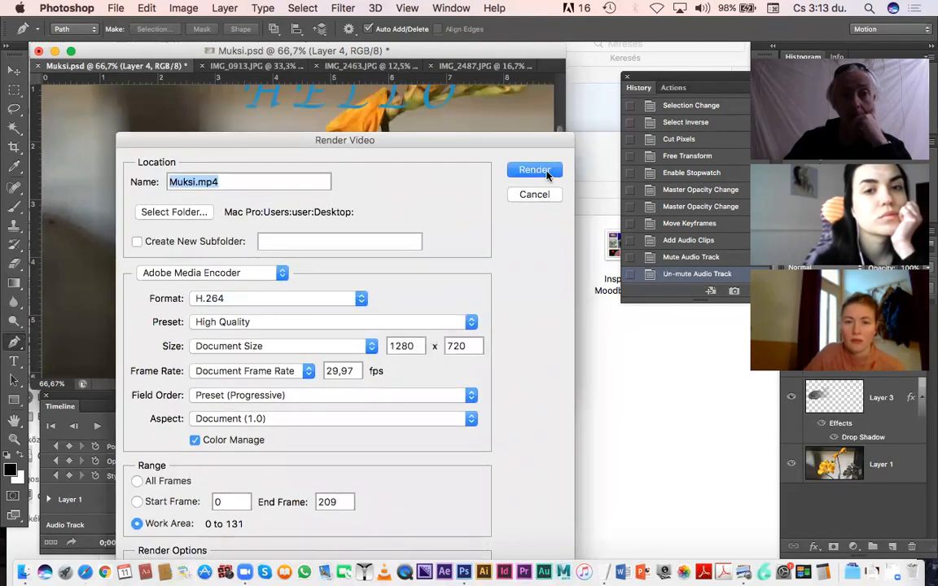
pyautogui.click(545, 171)
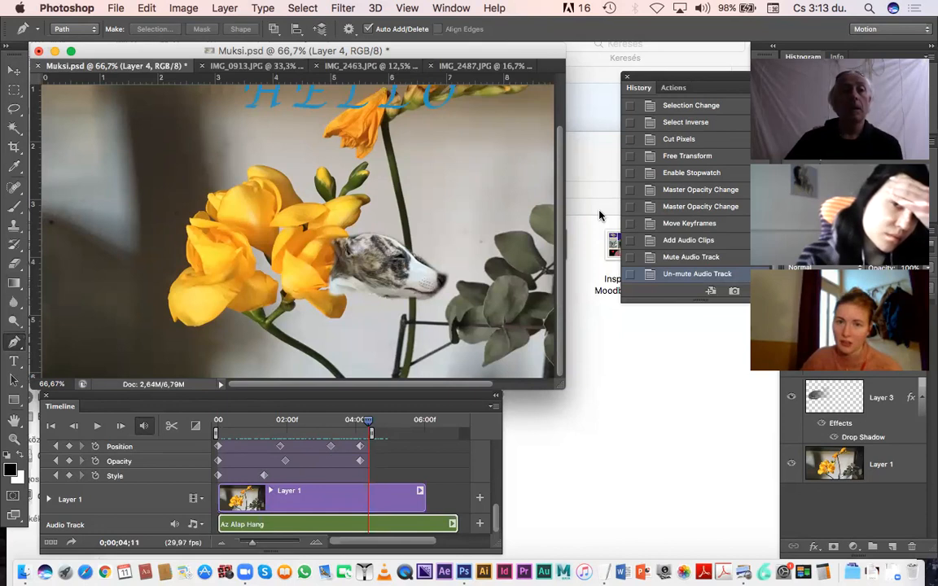
pyautogui.click(202, 524)
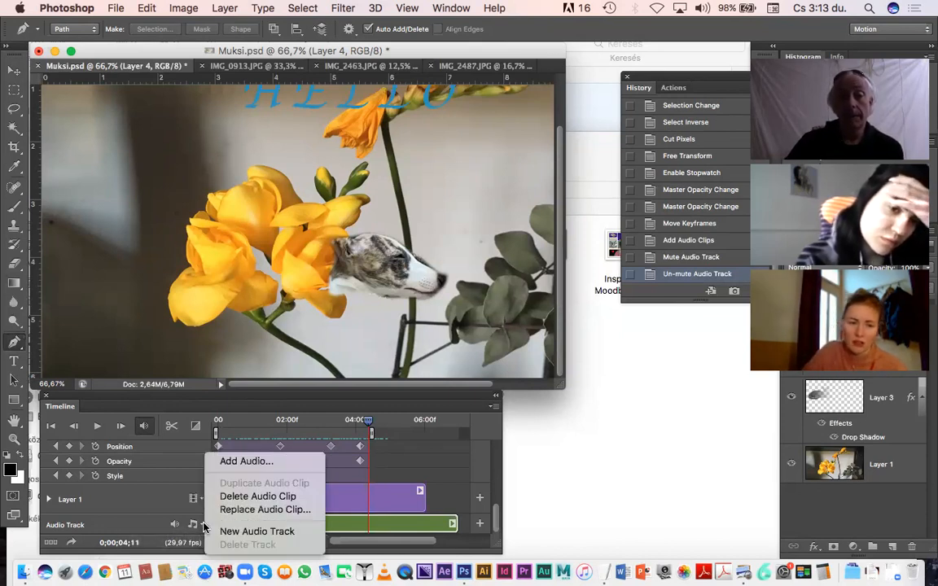
pyautogui.click(248, 461)
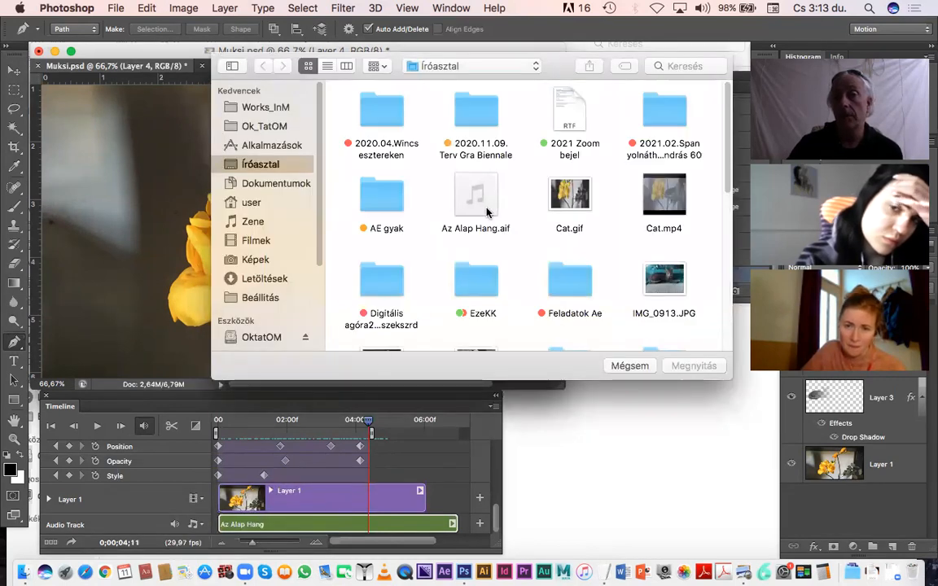
pyautogui.scroll(-5, 491, 261)
pyautogui.scroll(-6, 491, 270)
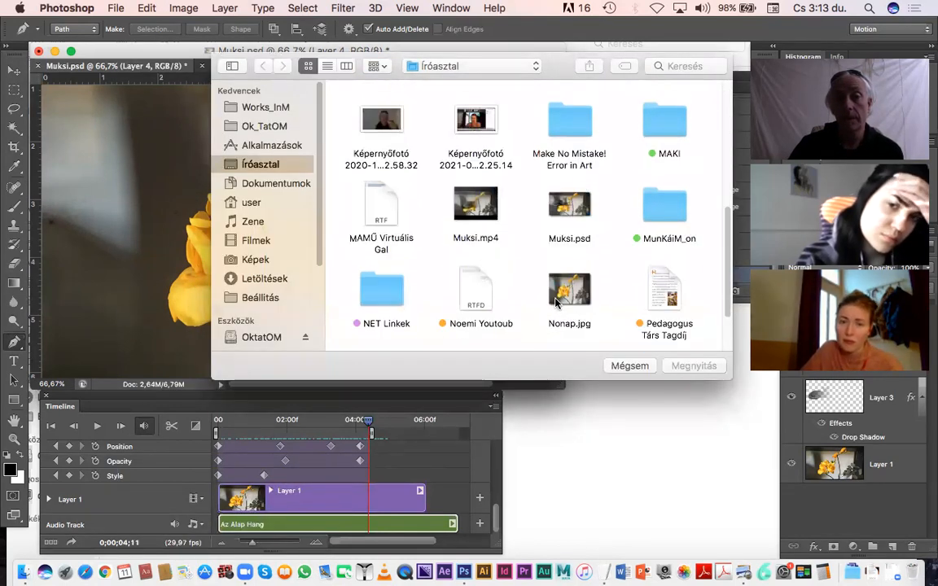
pyautogui.scroll(4, 523, 272)
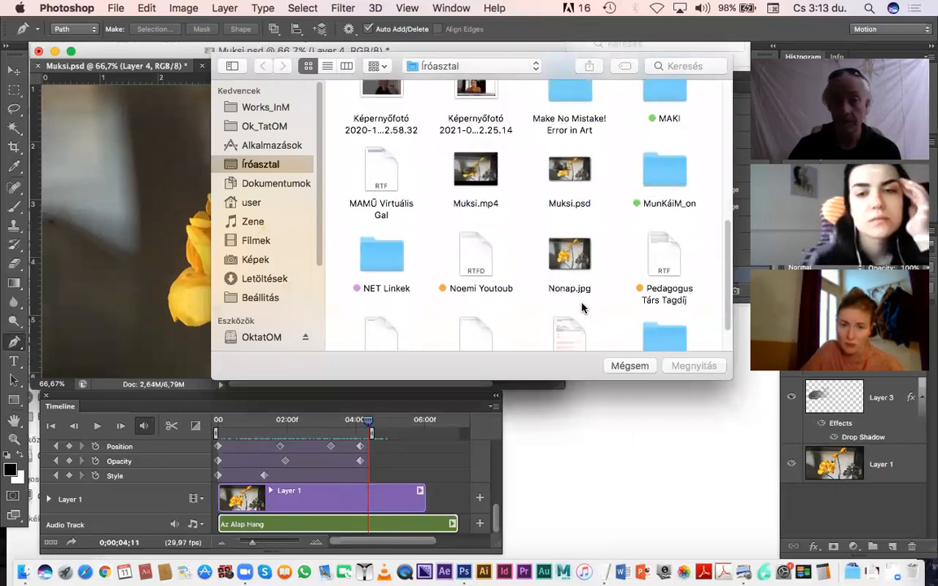
# Play the rendered Muksi.mp4 from the desktop in QuickTime Player, close it, return to the document and cancel adding another audio clip
pyautogui.press('F11')
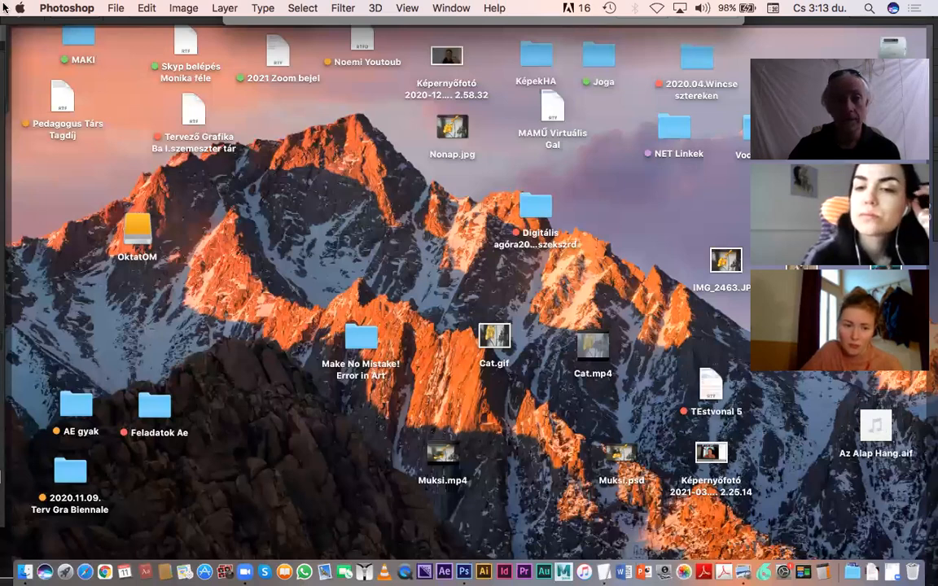
pyautogui.moveTo(3, 3)
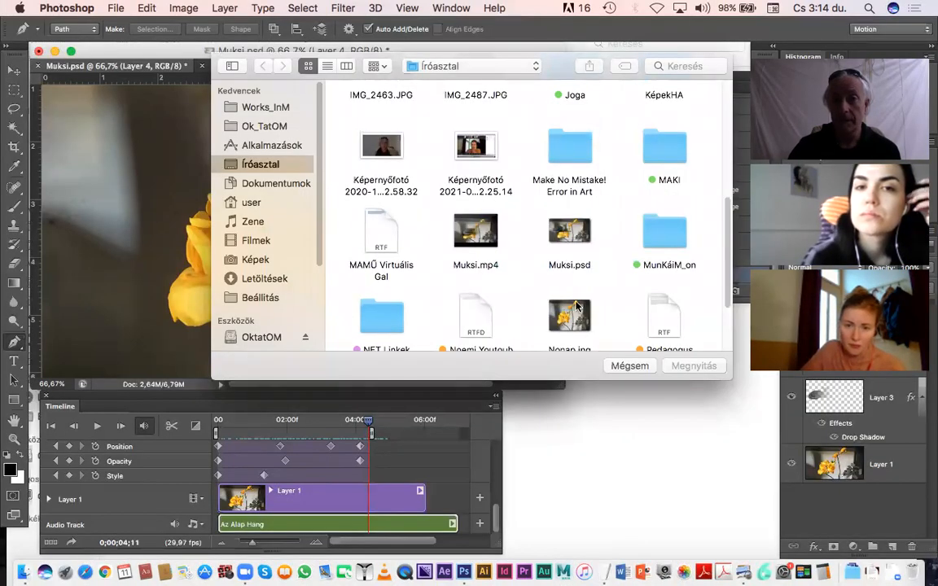
pyautogui.moveTo(934, 3)
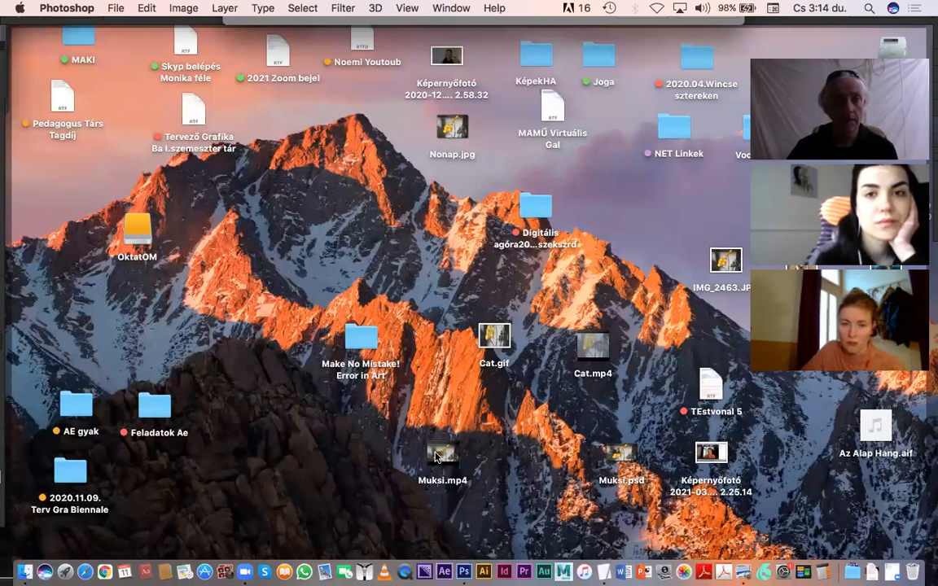
pyautogui.doubleClick(437, 457)
pyautogui.click(470, 454)
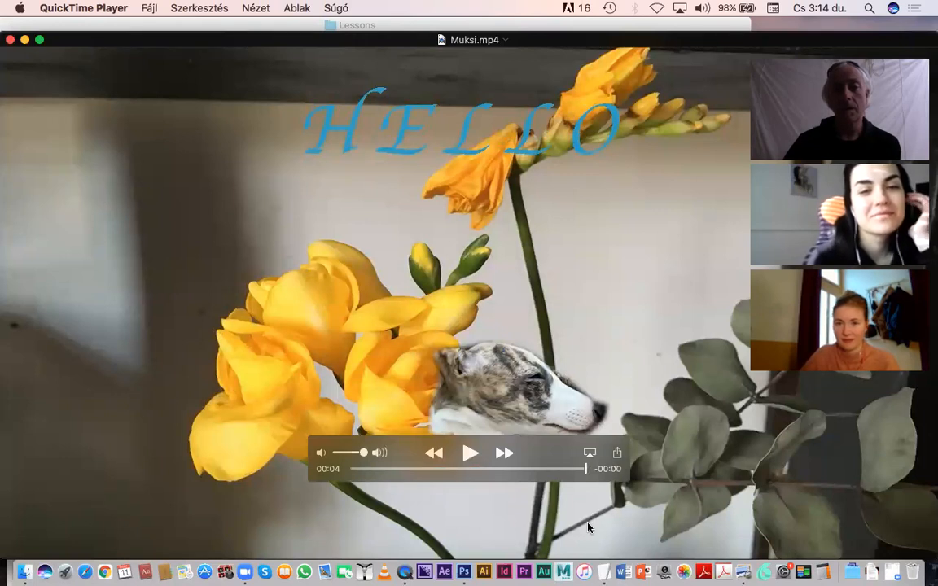
pyautogui.moveTo(586, 470); pyautogui.dragTo(624, 472)
pyautogui.click(10, 40)
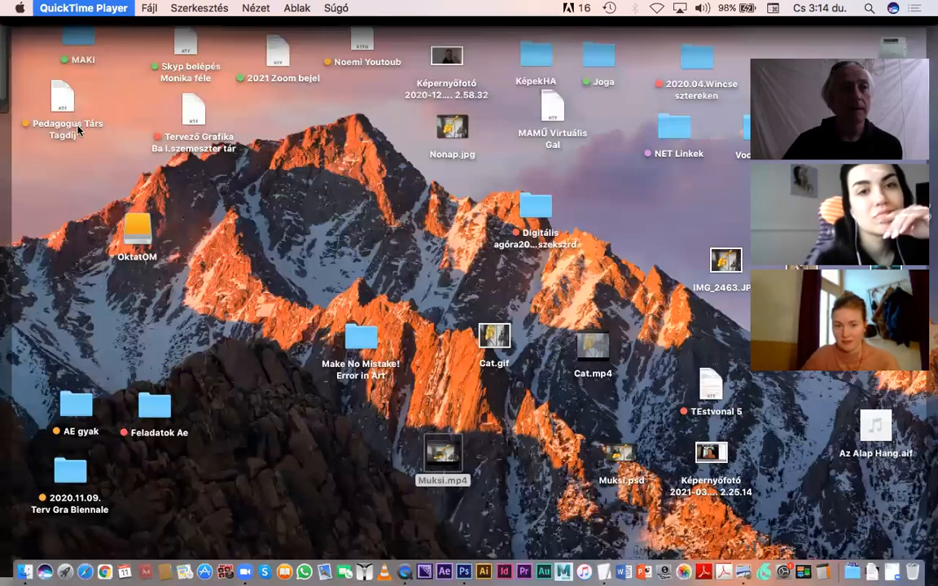
pyautogui.moveTo(2, 4)
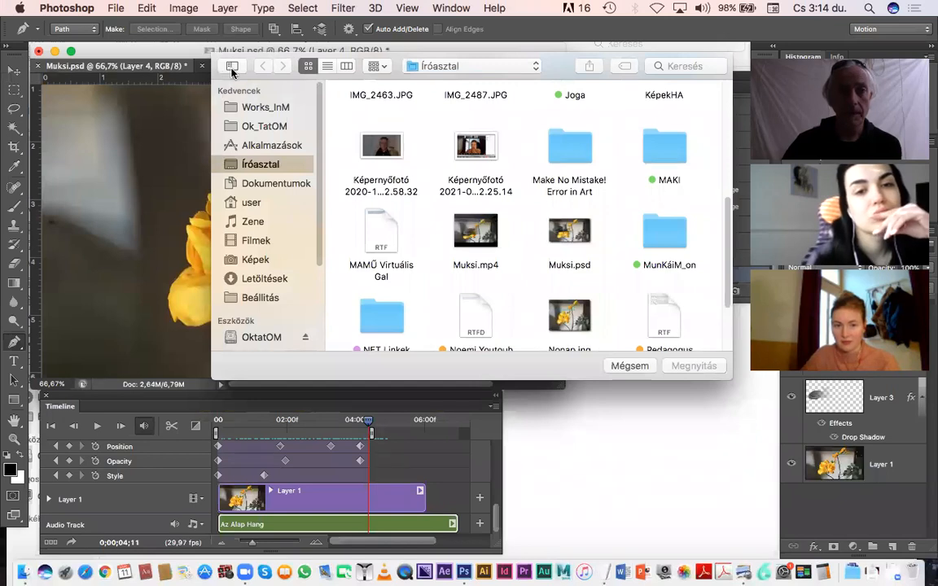
pyautogui.click(626, 366)
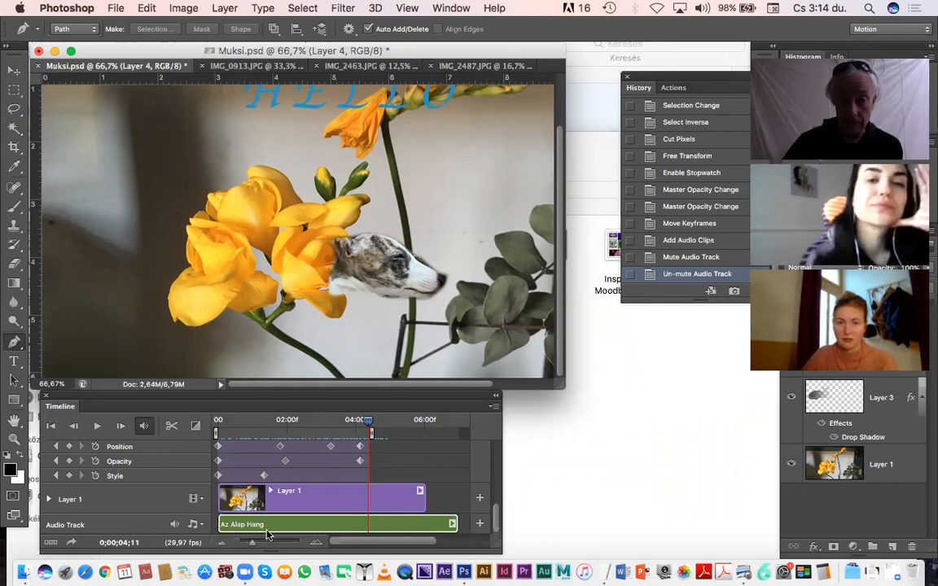
# Save the animation for the web as Muksi.gif on the desktop, using the GIF 64 No Dither preset with looping set to Forever
pyautogui.click(116, 10)
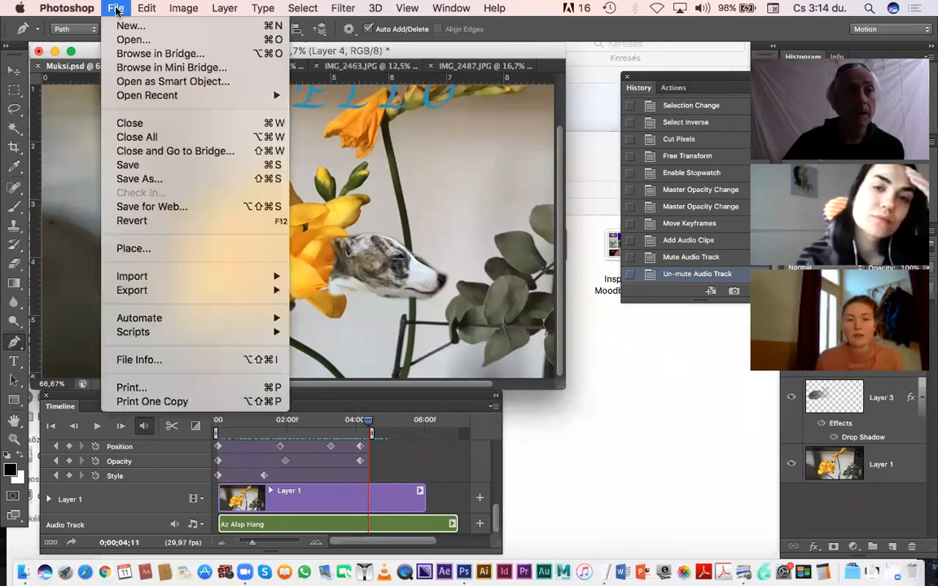
pyautogui.click(206, 209)
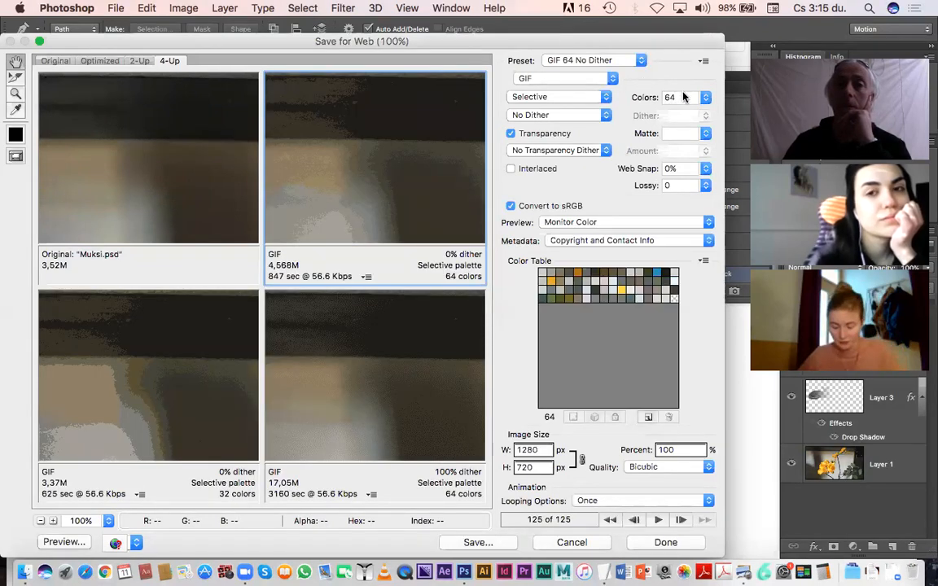
pyautogui.click(641, 60)
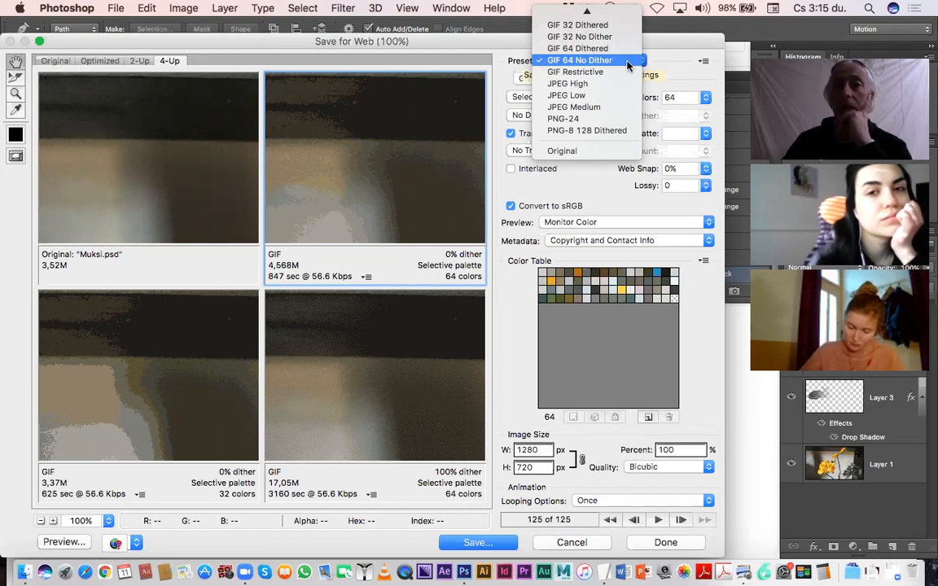
pyautogui.click(627, 65)
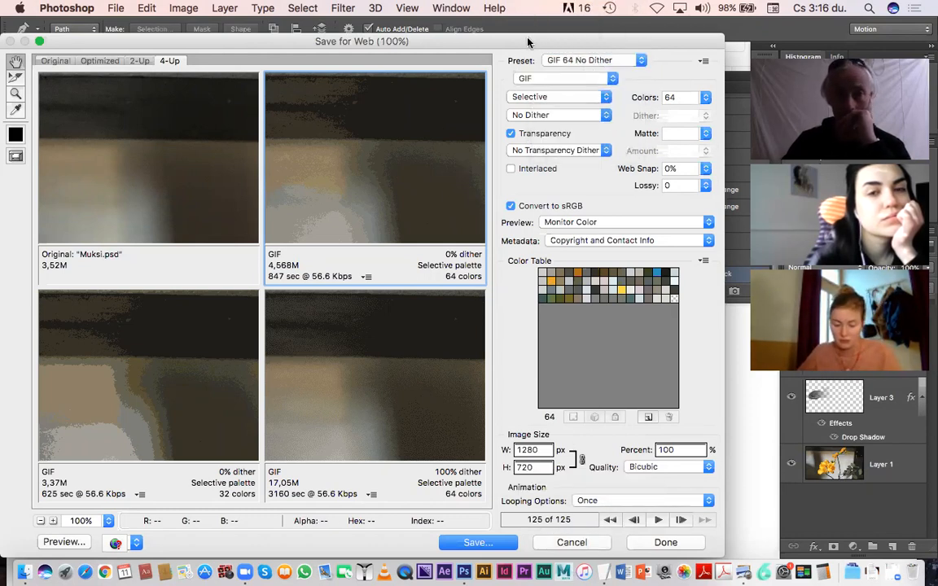
pyautogui.moveTo(527, 42); pyautogui.dragTo(527, 25)
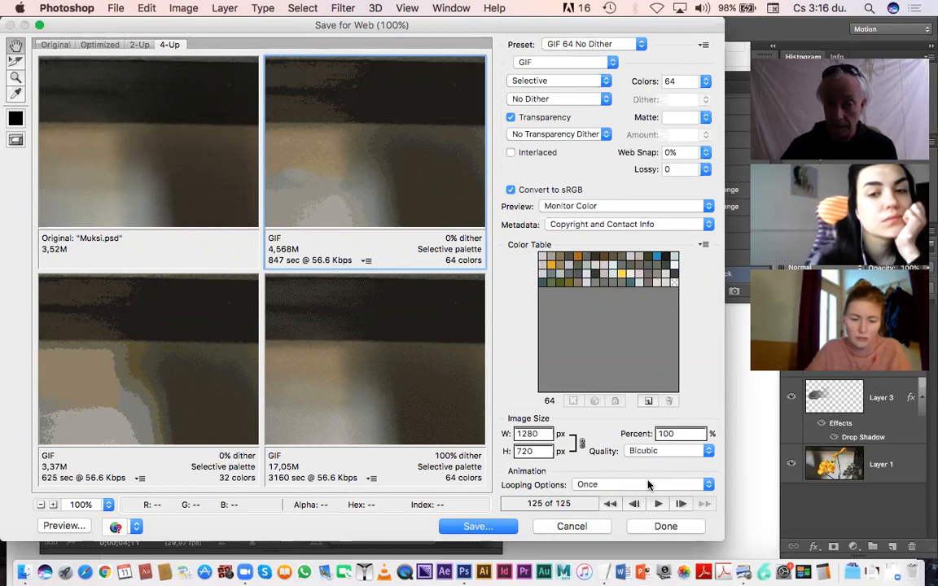
pyautogui.click(707, 484)
pyautogui.click(590, 498)
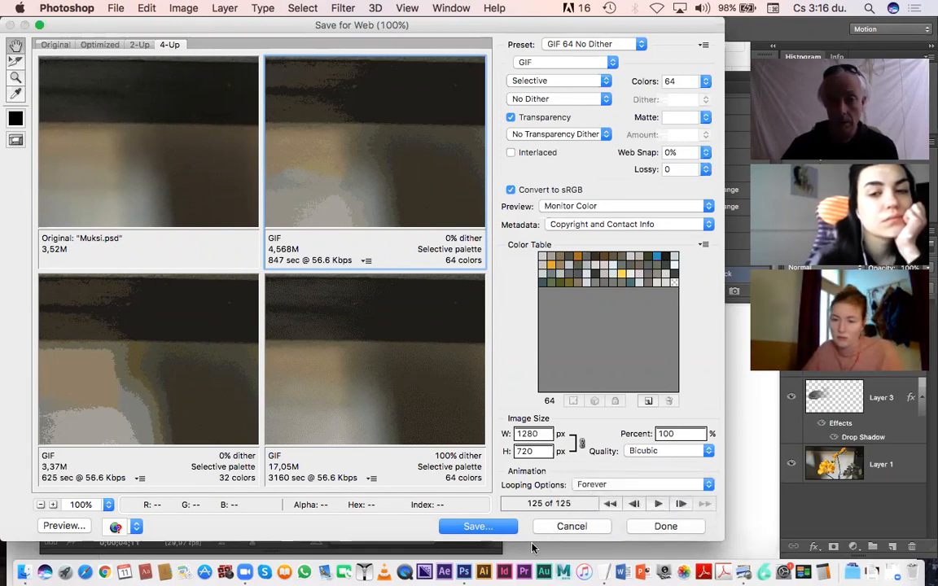
pyautogui.click(475, 527)
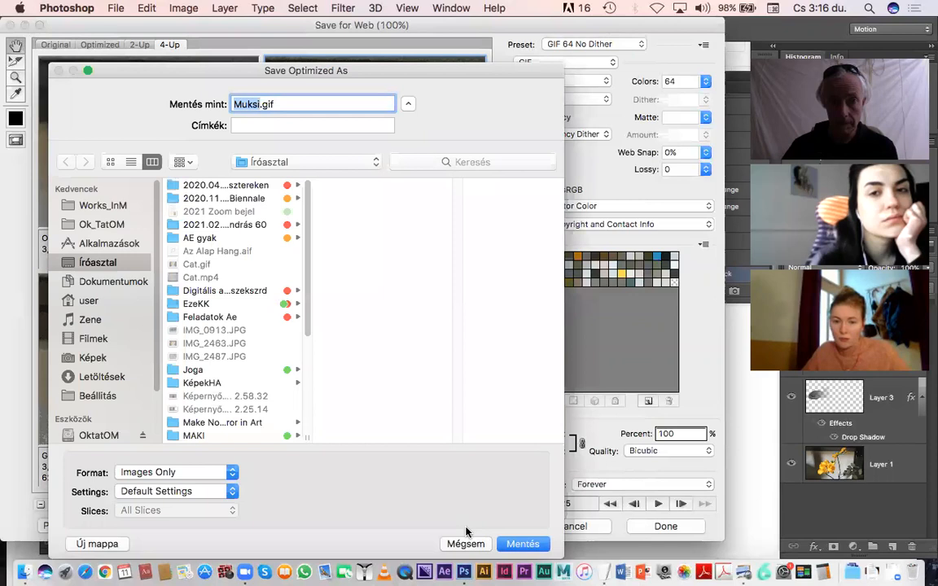
pyautogui.click(523, 545)
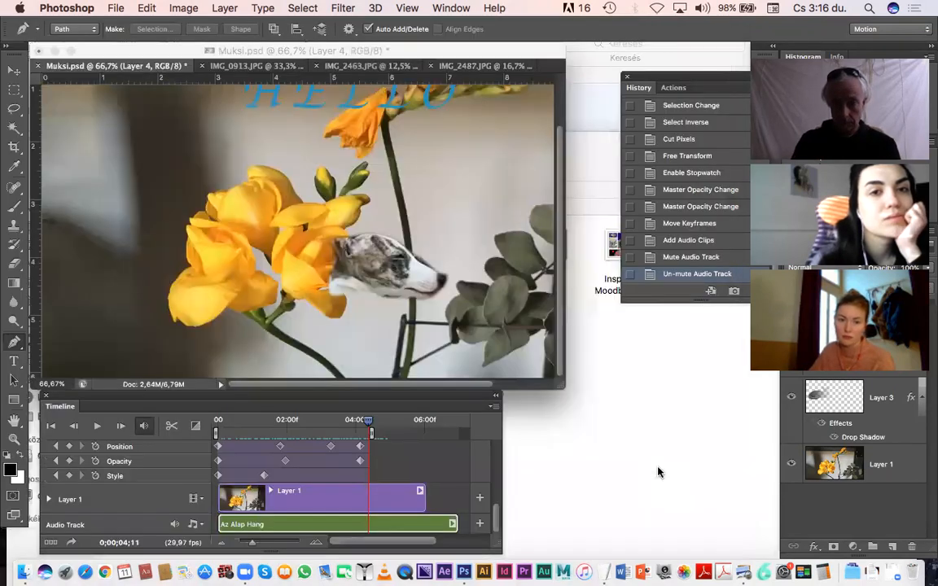
# Shift the Muksi.psd icon on the desktop, preview Muksi.gif in Safari, and return to the document in Photoshop
pyautogui.press('F11')
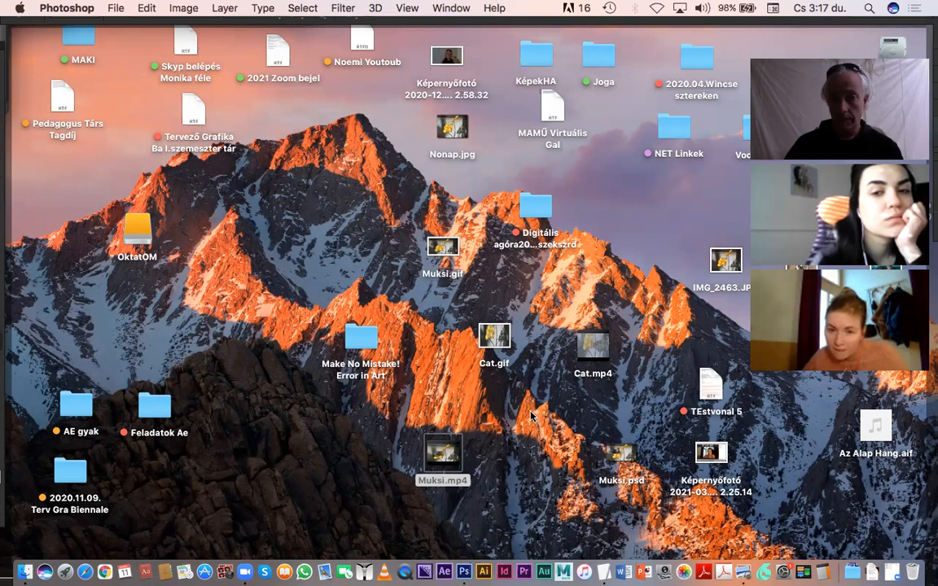
pyautogui.moveTo(621, 454); pyautogui.dragTo(536, 407)
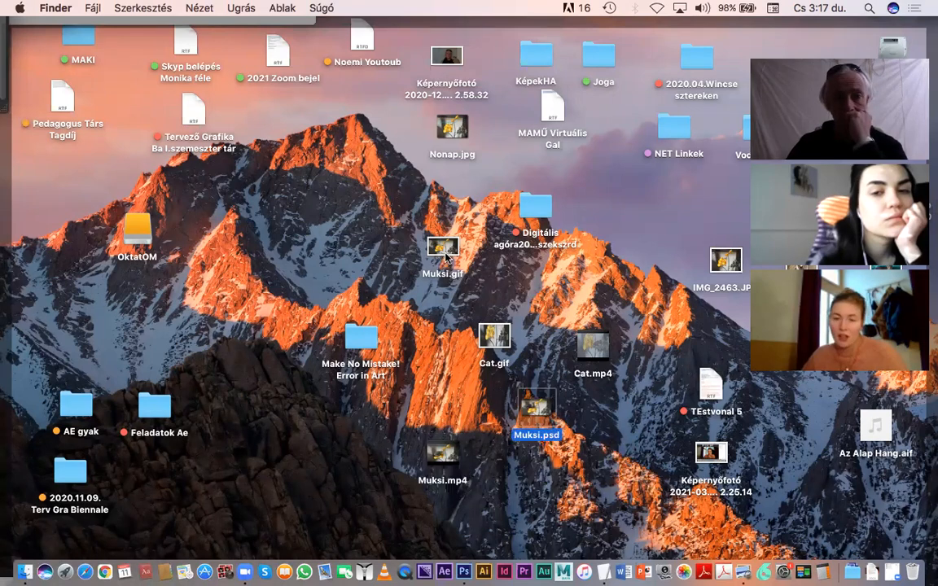
pyautogui.moveTo(362, 443); pyautogui.dragTo(82, 576)
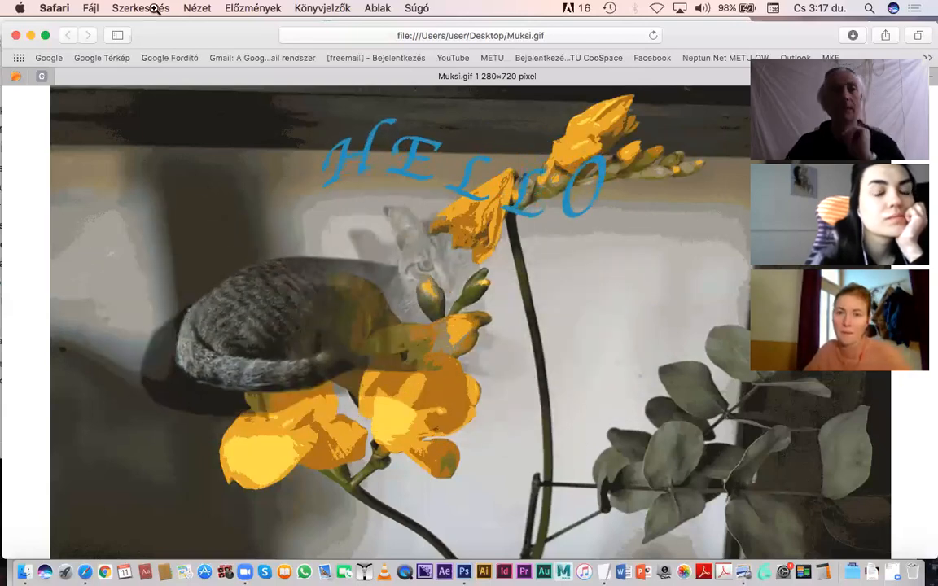
pyautogui.click(16, 37)
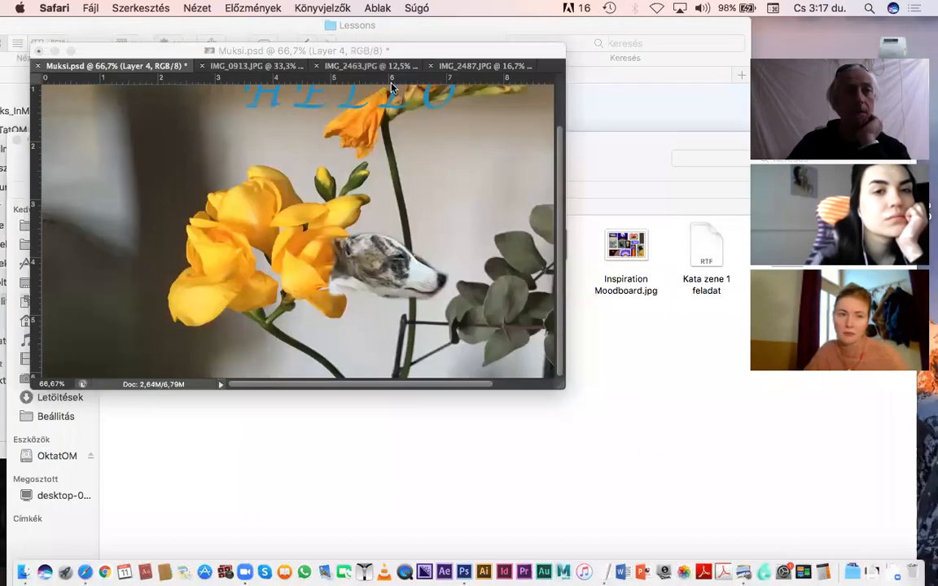
pyautogui.click(464, 573)
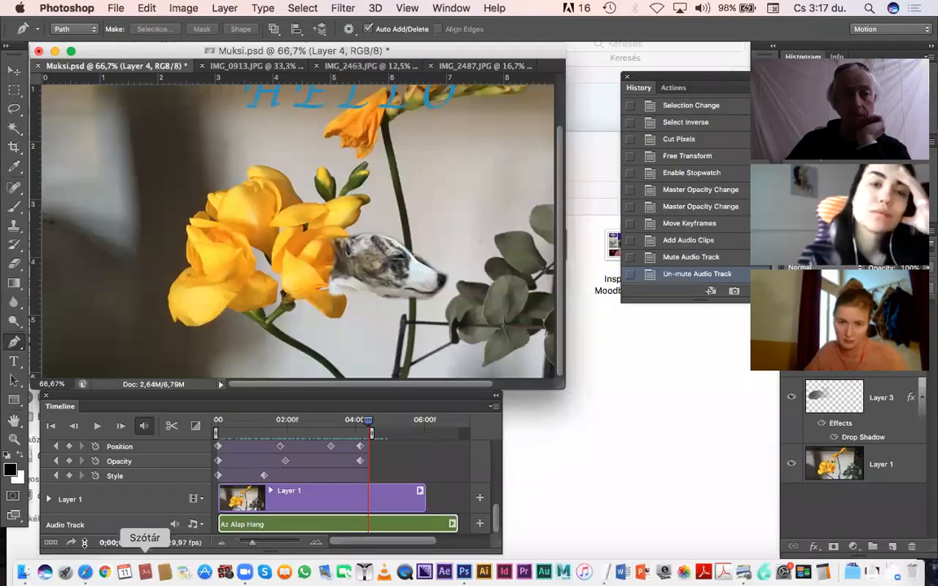
# Move the Timeline panel up, convert the video timeline to a frame animation, and widen the panel to browse its frames
pyautogui.moveTo(197, 391); pyautogui.dragTo(199, 376)
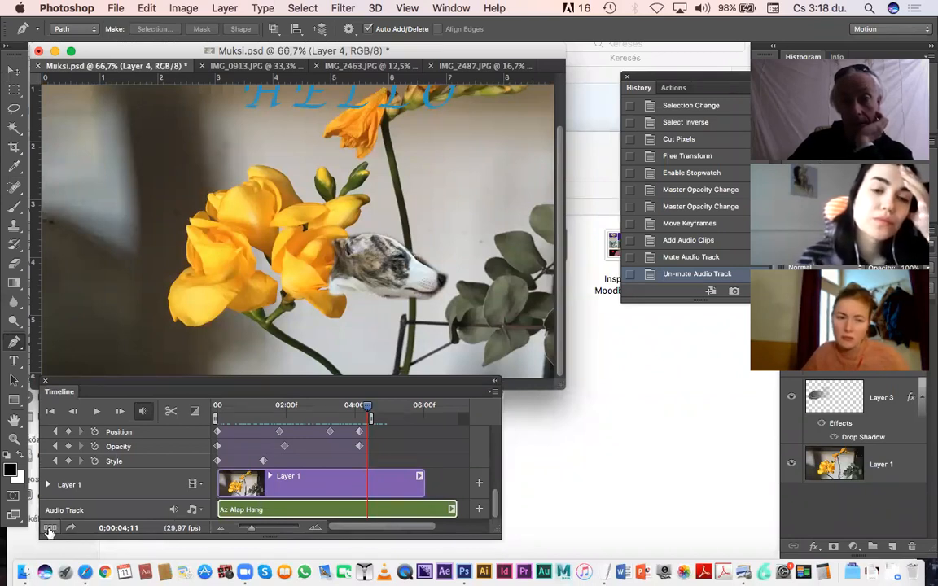
pyautogui.click(49, 529)
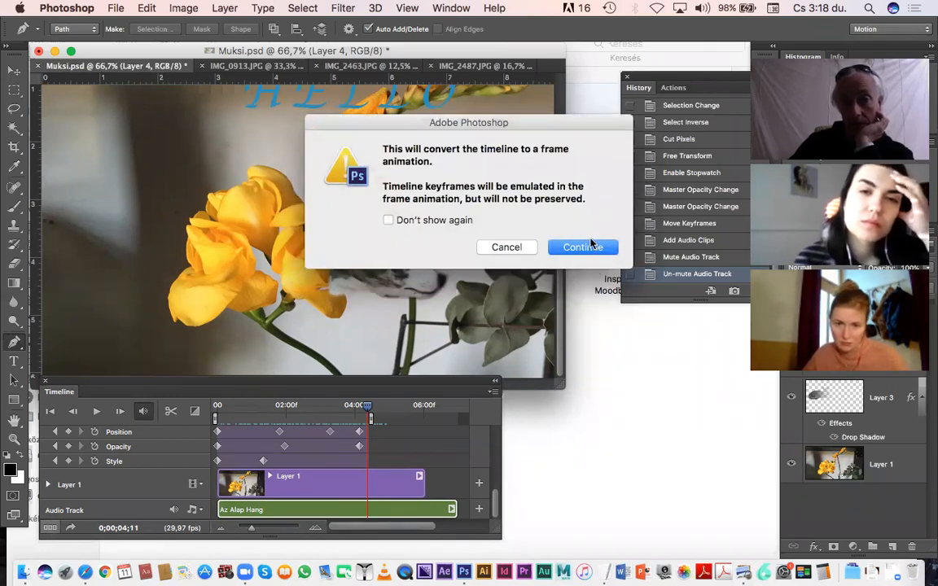
pyautogui.click(583, 247)
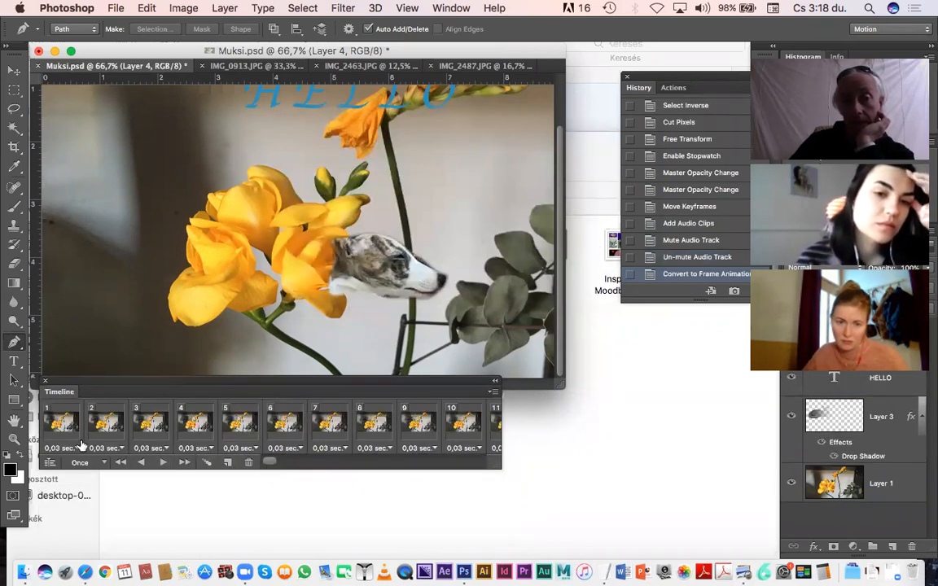
pyautogui.moveTo(499, 463); pyautogui.dragTo(718, 481)
pyautogui.moveTo(282, 464); pyautogui.dragTo(324, 477)
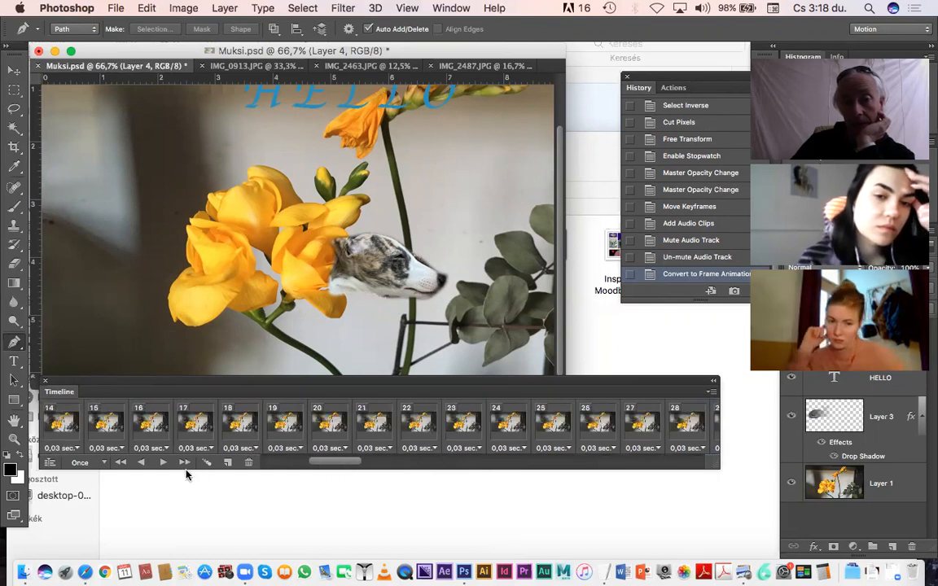
# Tween the last frame with the previous frame, adding 5 frames across all layers and parameters, and play back part of the animation
pyautogui.click(207, 462)
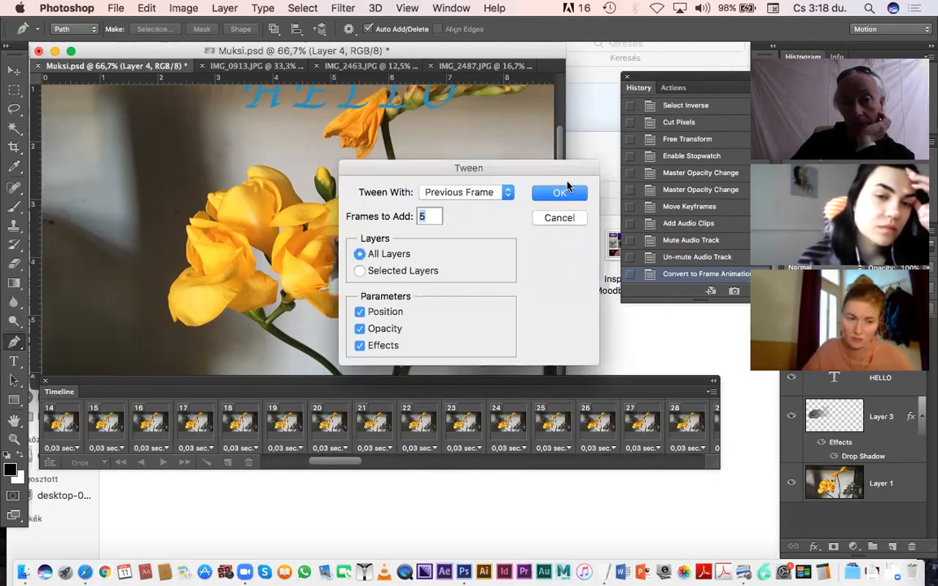
pyautogui.click(567, 189)
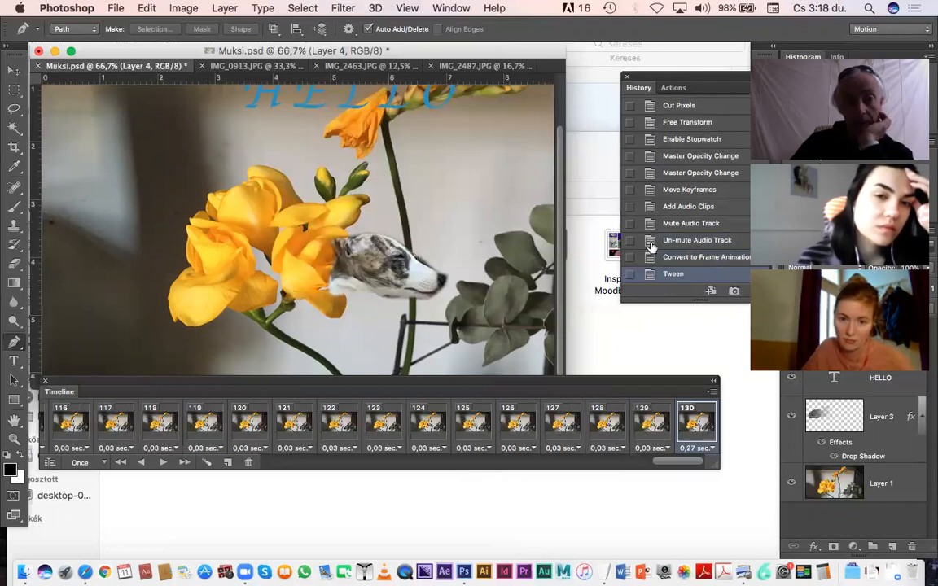
pyautogui.press('space')
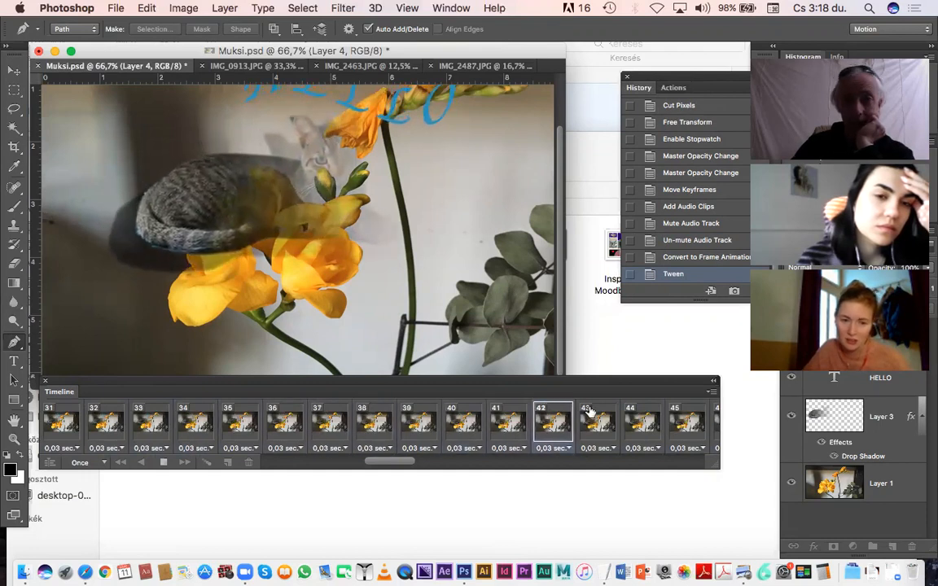
pyautogui.press('space')
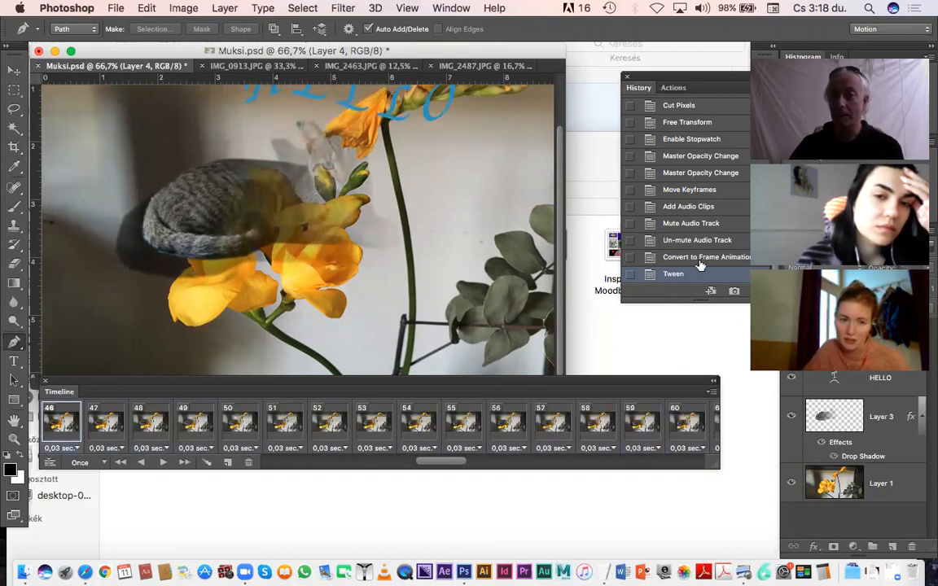
# Undo the tween and the frame animation conversion, going back to the Un-mute Audio Track history state, and reposition the History panel
pyautogui.click(701, 258)
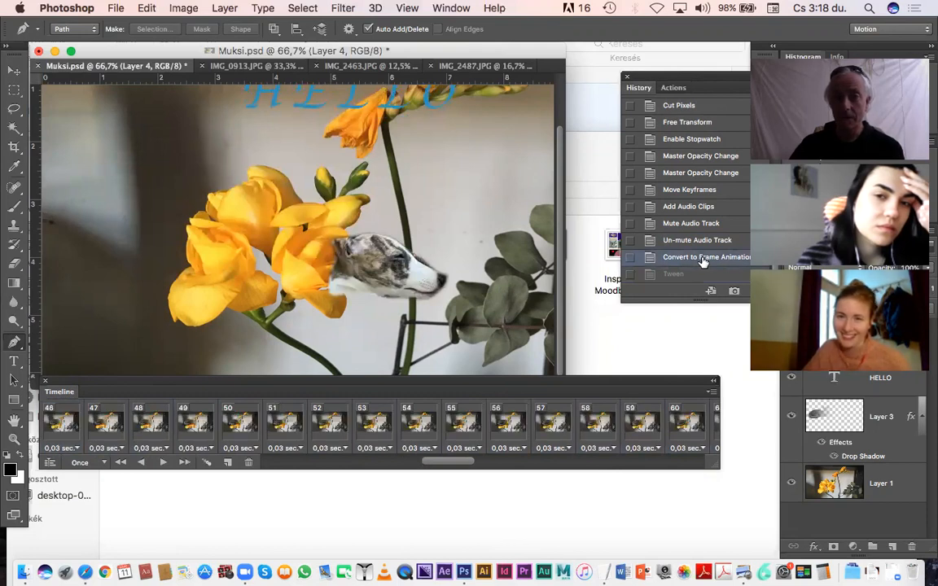
pyautogui.moveTo(711, 91); pyautogui.dragTo(693, 100)
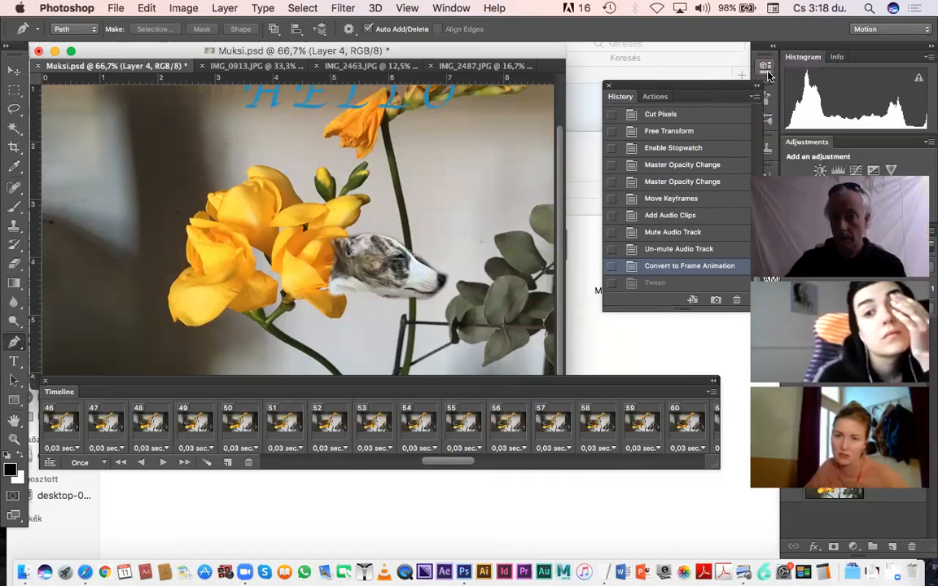
pyautogui.click(669, 249)
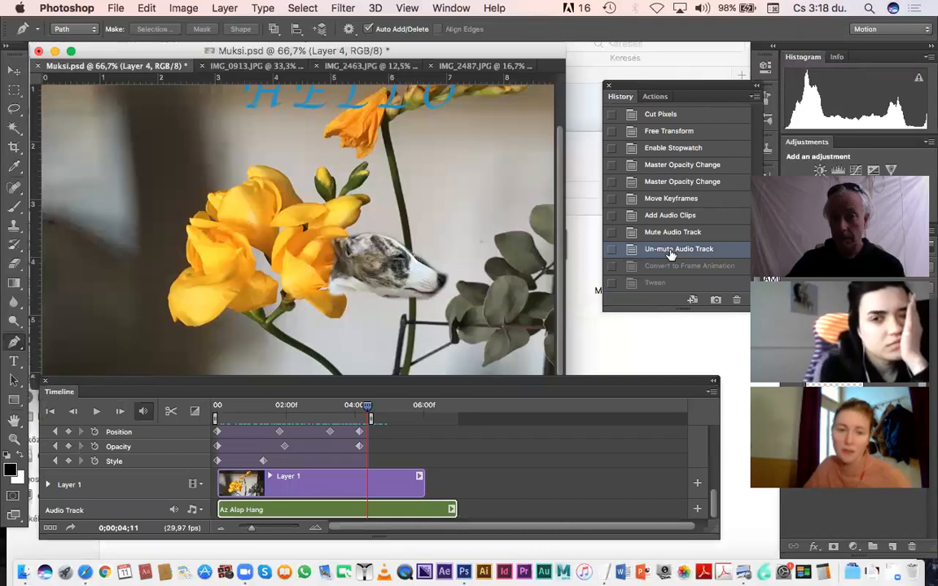
# Step through the Convert to Frame Animation and Un-mute Audio Track history states, ending on the restored Tween state
pyautogui.click(670, 269)
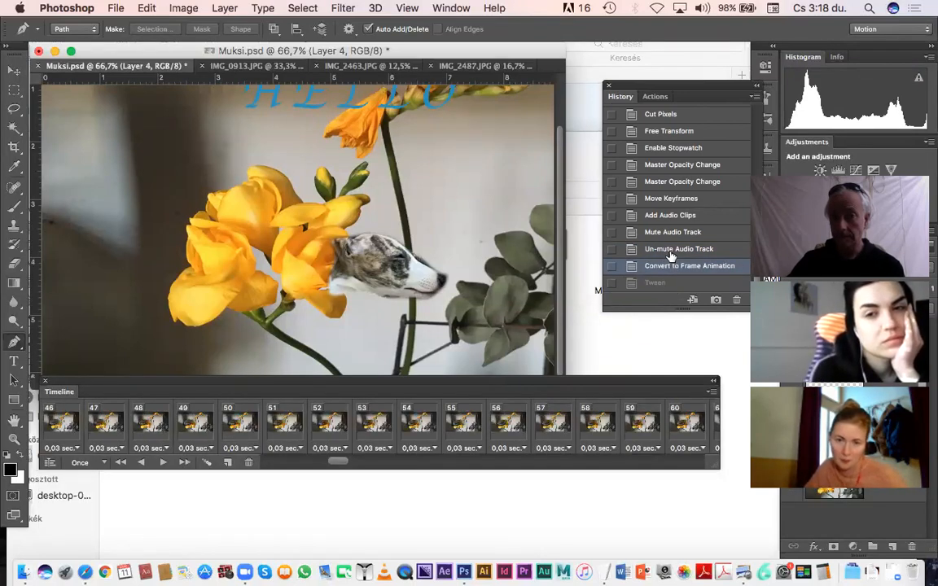
pyautogui.click(669, 251)
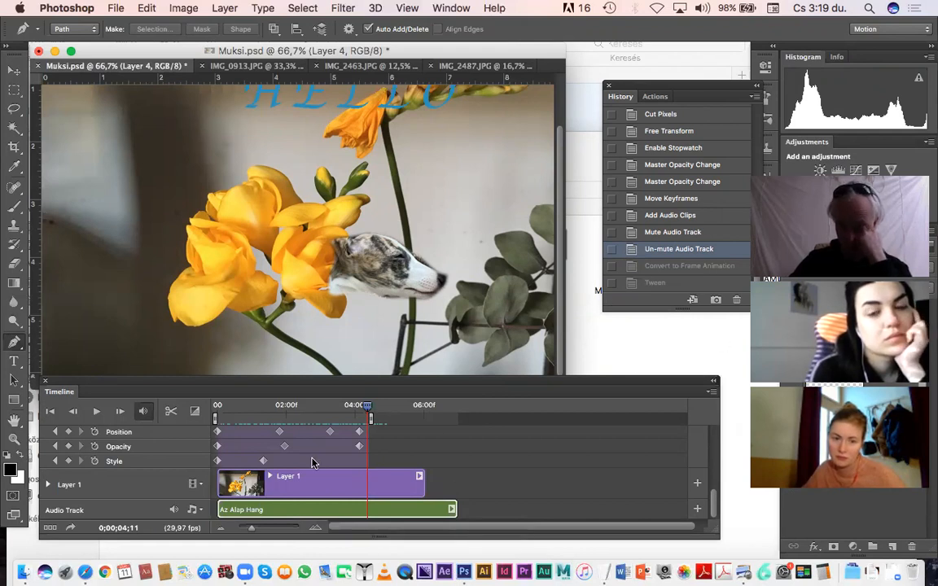
pyautogui.click(664, 284)
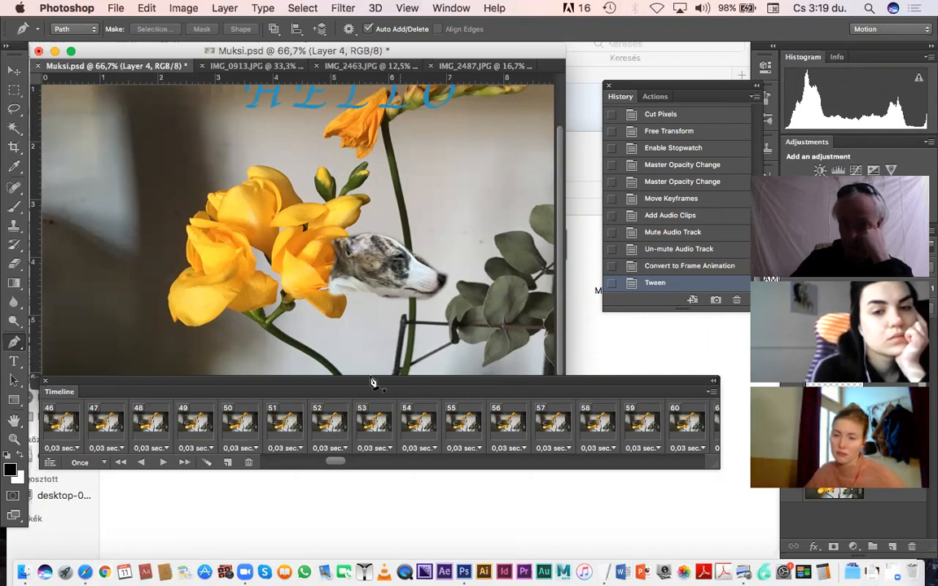
# Shift the Timeline panel slightly and view its list of frame animation commands without applying any
pyautogui.moveTo(352, 397)
pyautogui.mouseDown()
pyautogui.moveTo(368, 395)
pyautogui.moveTo(341, 399)
pyautogui.mouseUp()
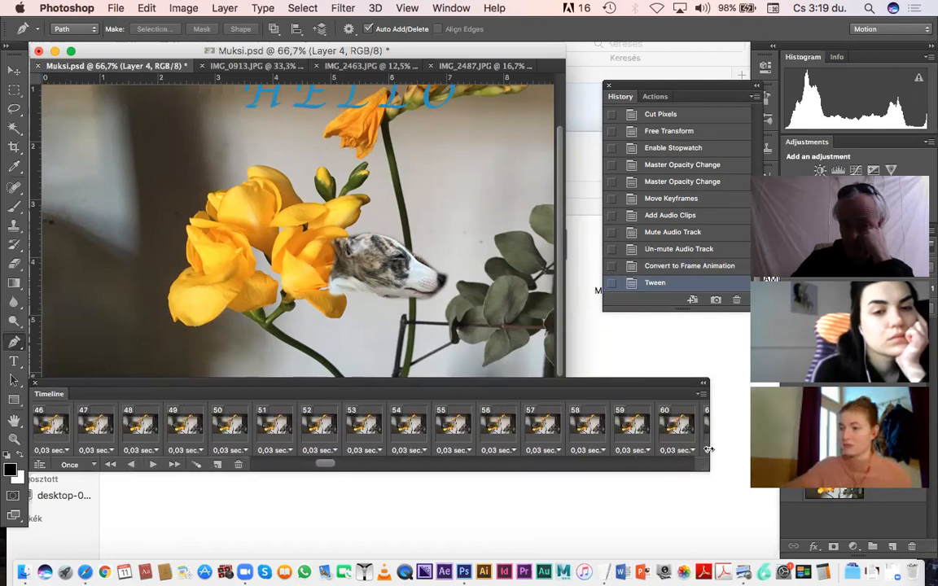
pyautogui.click(702, 397)
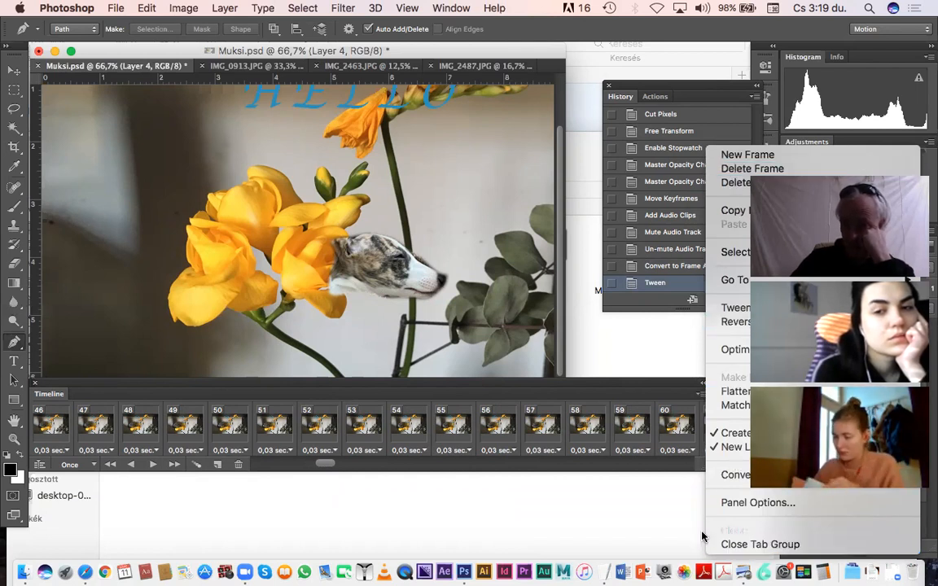
pyautogui.click(661, 466)
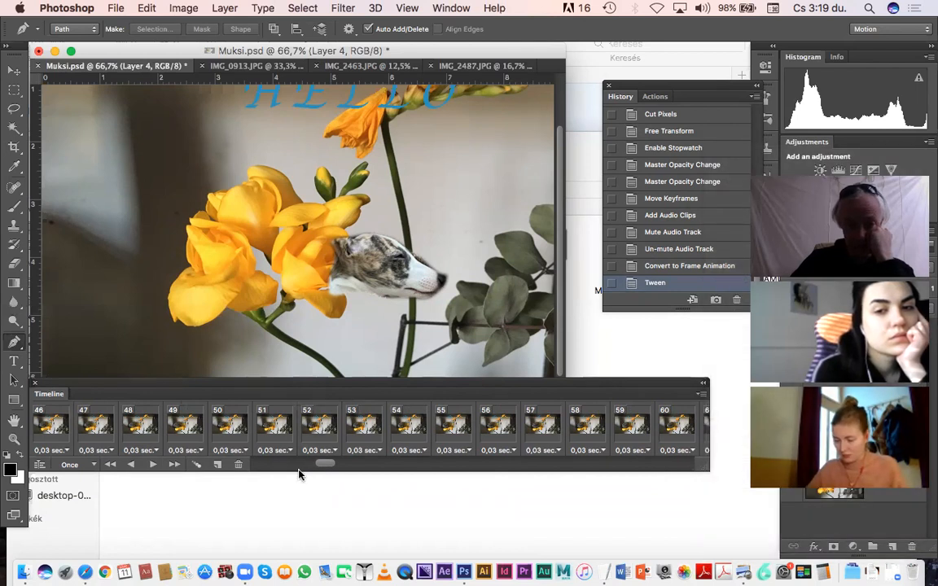